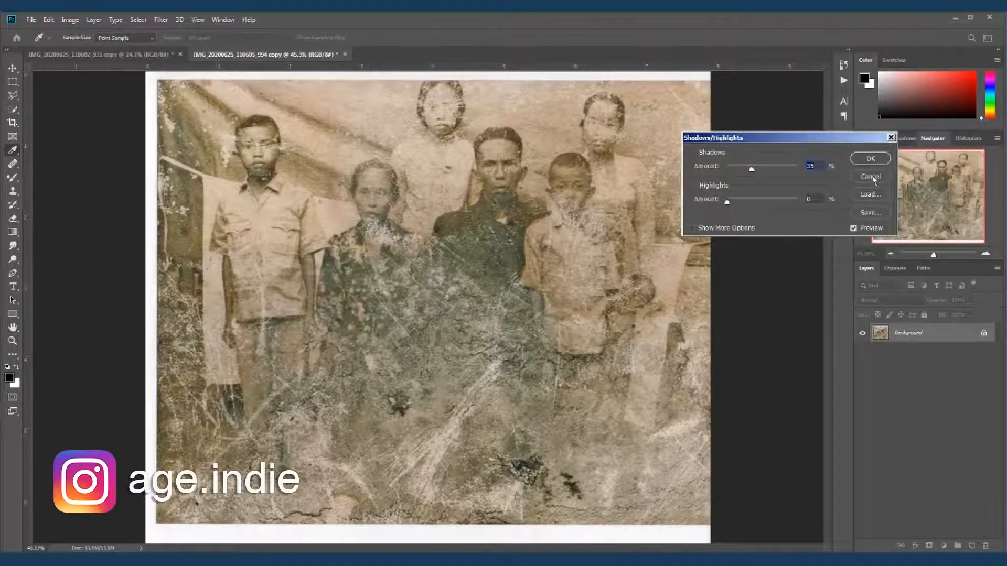
Apply a Shadows/Highlights adjustment to the old group photo with shadows at 35% and highlights at 0%.
click(871, 177)
key(h)
key(ctrl+shift+h)
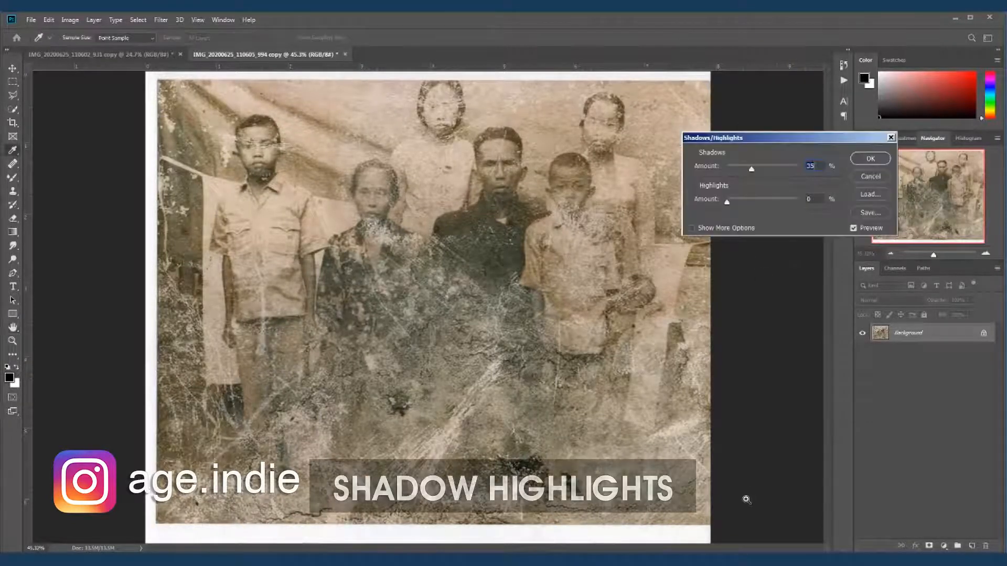
click(871, 159)
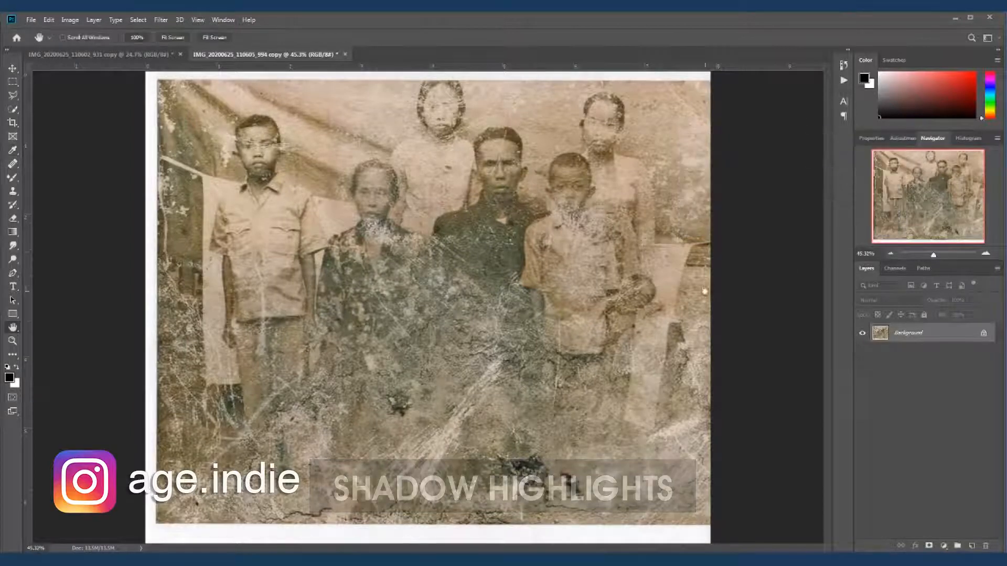
Increase the photo's contrast with Levels, setting the black input to 17 and the white input to 222.
key(h)
scroll(522, 217, up, 3)
scroll(522, 216, down, 4)
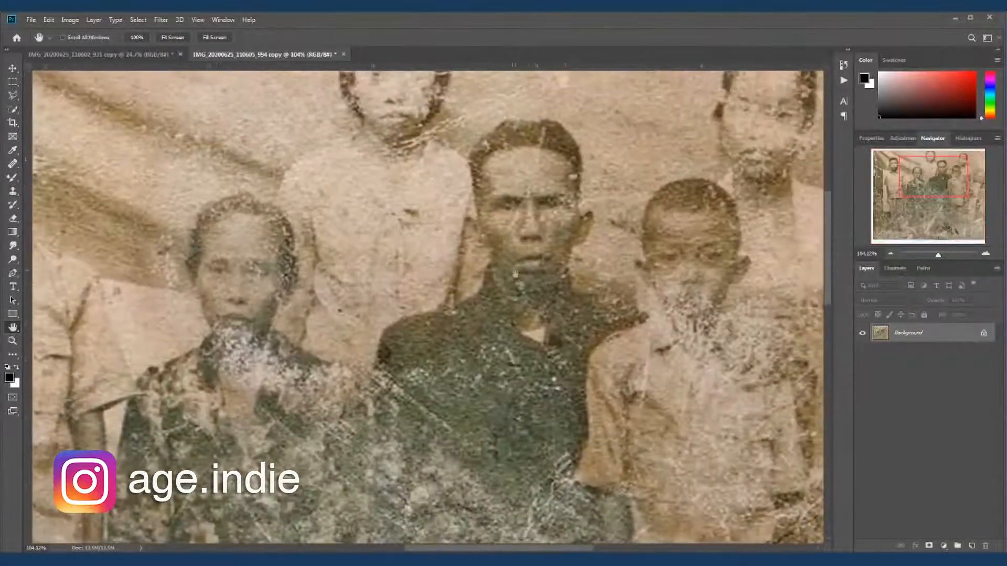
key(ctrl+l)
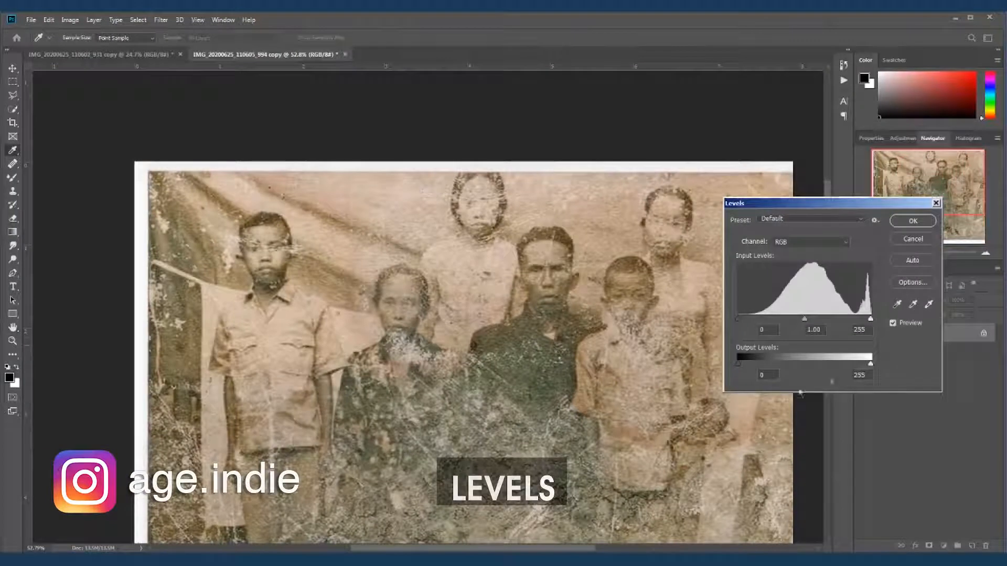
drag(738, 320, 744, 320)
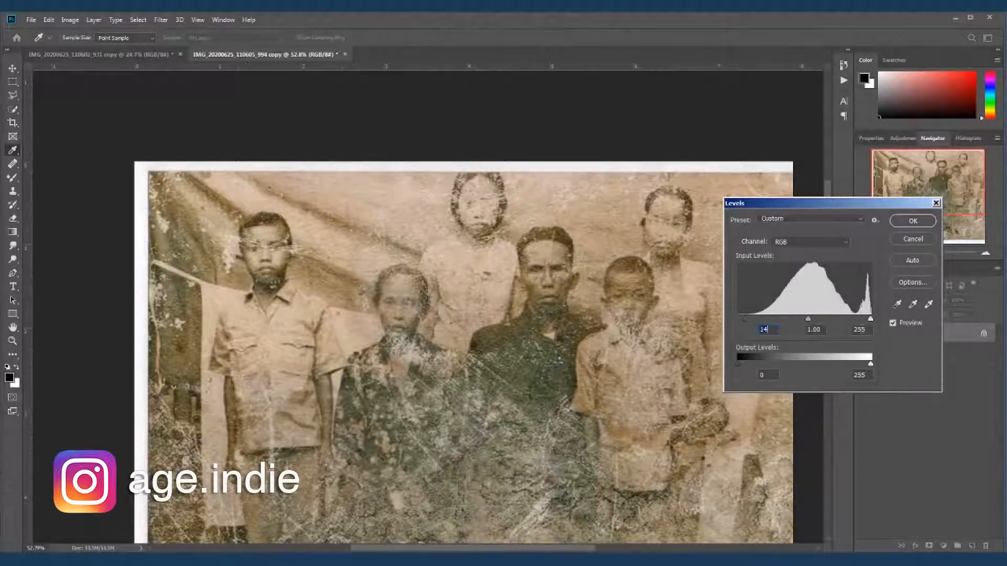
drag(868, 320, 855, 321)
drag(747, 320, 748, 321)
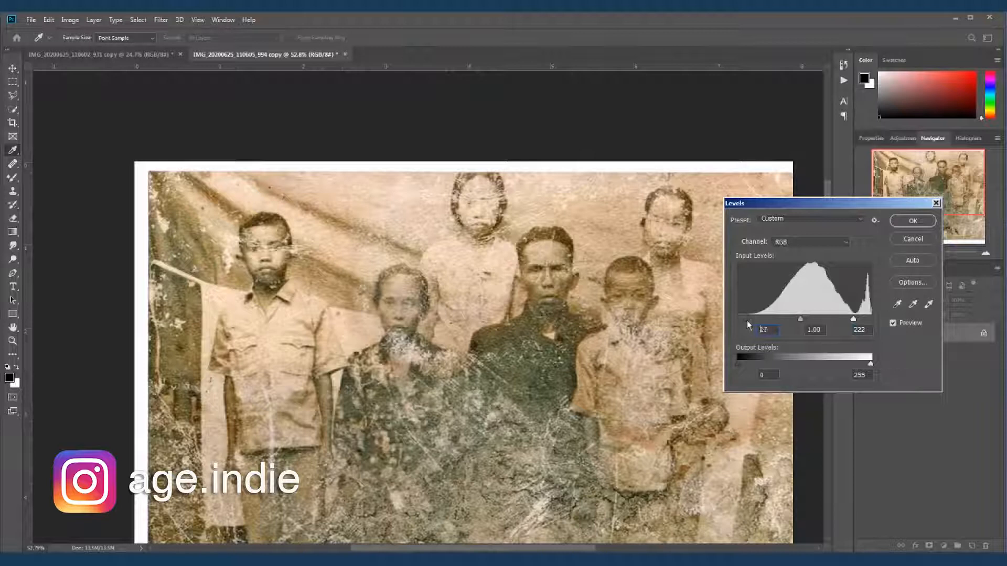
click(925, 223)
Use the Spot Healing Brush to remove the white scratch across the eyes of the boy standing at the photo's far left.
scroll(562, 420, down, 2)
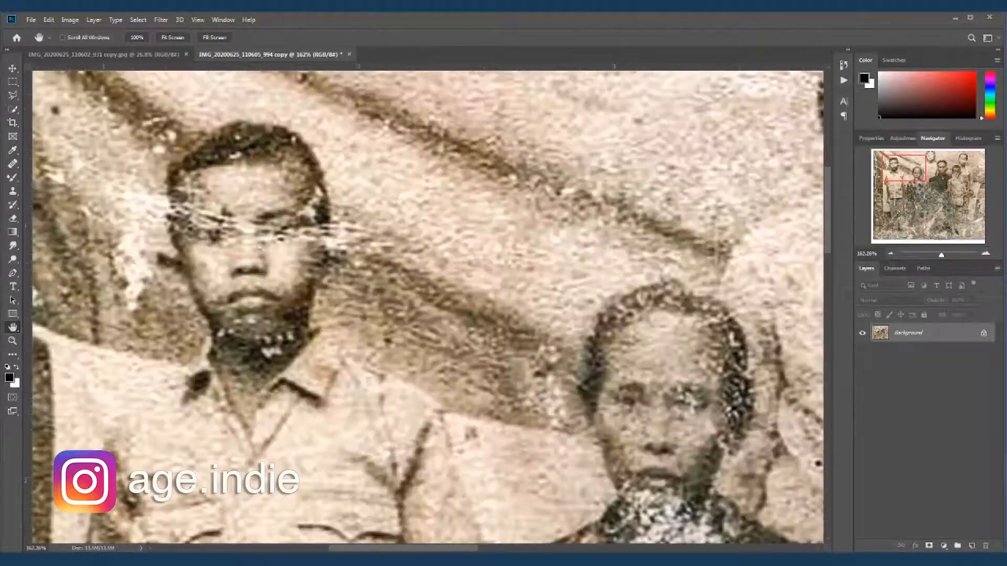
scroll(239, 268, up, 3)
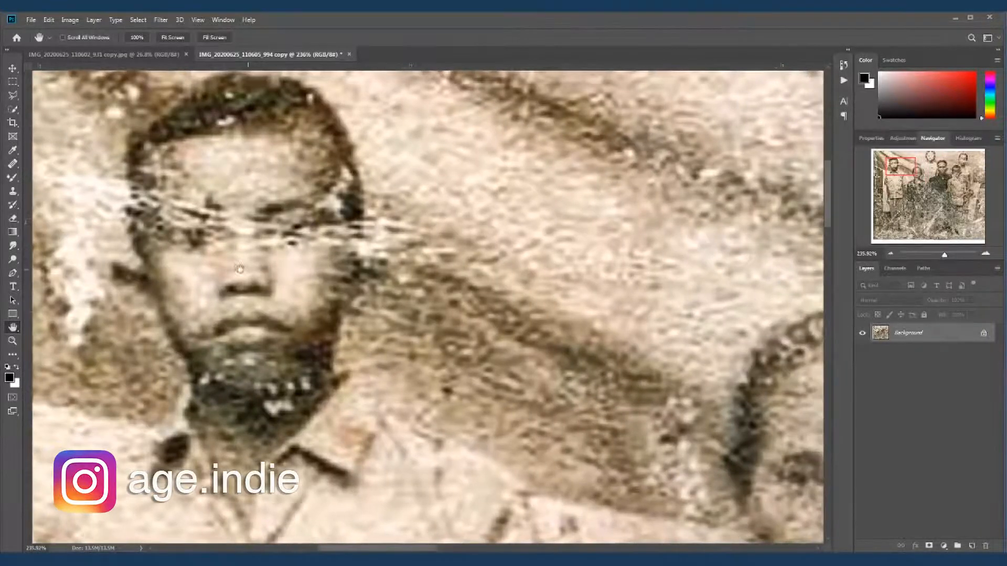
scroll(239, 268, down, 2)
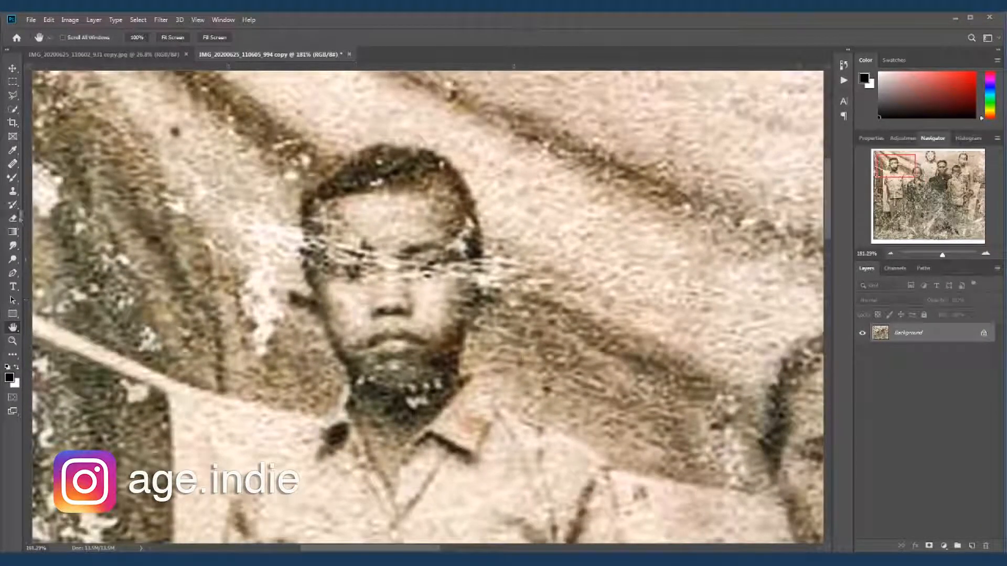
click(11, 111)
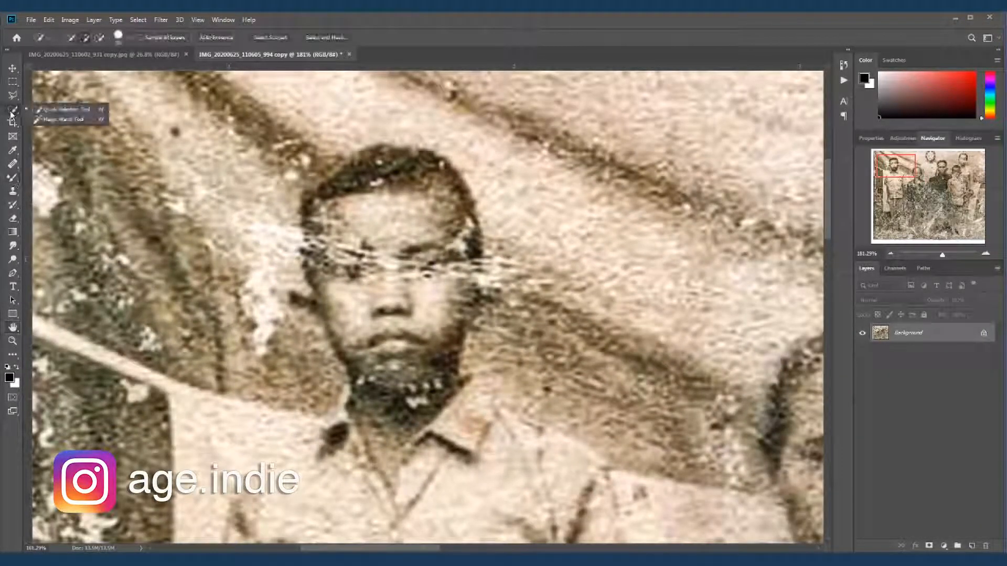
right_click(13, 164)
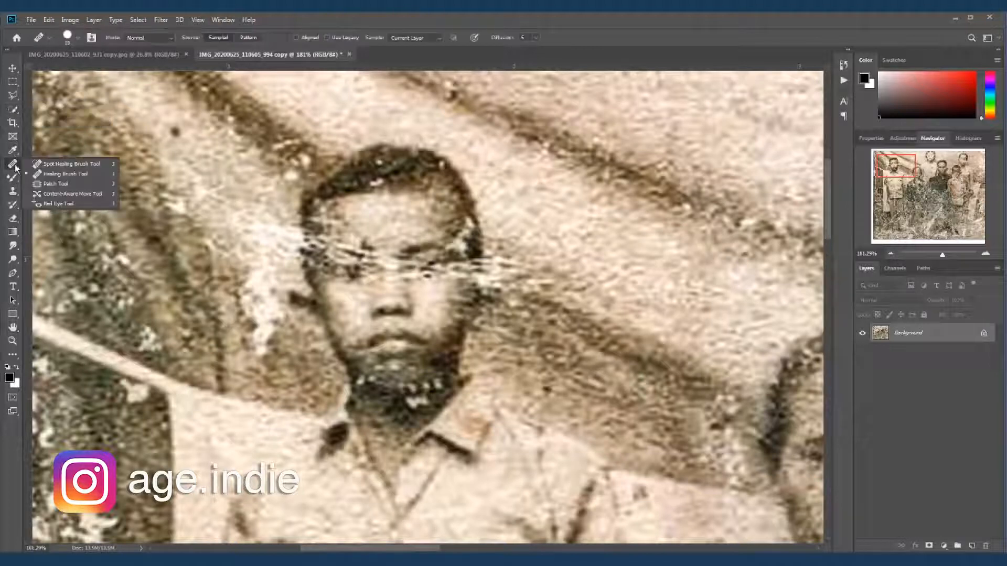
click(63, 164)
mouse_move(392, 264)
mouse_down()
mouse_move(396, 326)
mouse_move(389, 283)
mouse_move(342, 243)
mouse_move(313, 234)
mouse_move(311, 248)
mouse_move(349, 240)
mouse_move(326, 217)
mouse_up()
click(332, 249)
click(336, 258)
click(346, 245)
click(365, 256)
click(414, 273)
click(396, 268)
Heal the scratch remnants around the boy's right-hand eyebrow, temple and cheek, redoing any stroke that goes wrong.
mouse_move(449, 244)
mouse_down()
mouse_move(450, 248)
mouse_move(473, 247)
mouse_move(464, 215)
mouse_move(477, 267)
mouse_move(447, 289)
mouse_move(401, 266)
mouse_up()
key(ctrl+z)
click(452, 246)
drag(452, 286, 475, 247)
drag(452, 336, 453, 334)
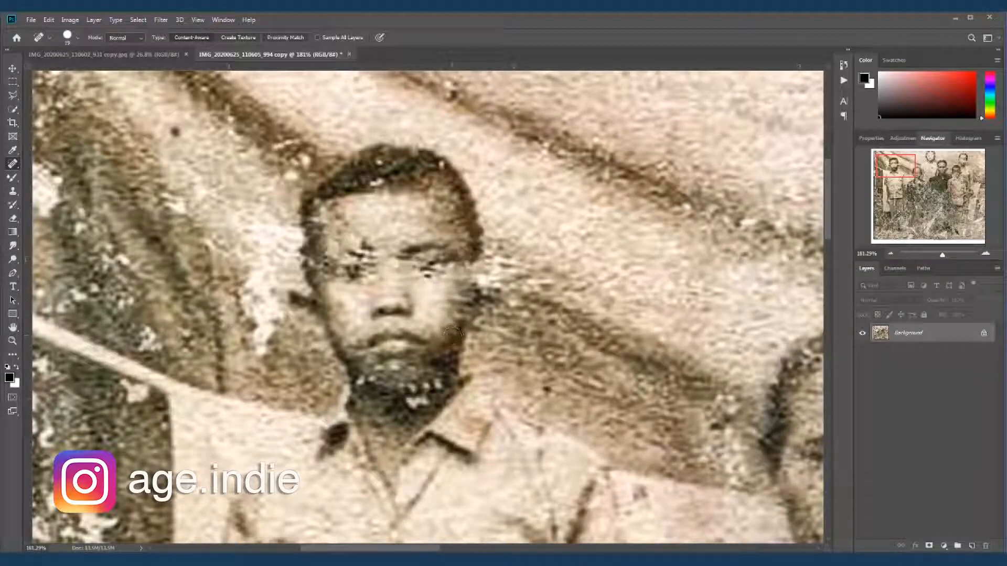
Heal the white specks on the standing boy's chin and neck.
click(395, 370)
click(378, 369)
click(372, 376)
click(362, 382)
click(397, 385)
click(415, 388)
click(425, 389)
click(414, 401)
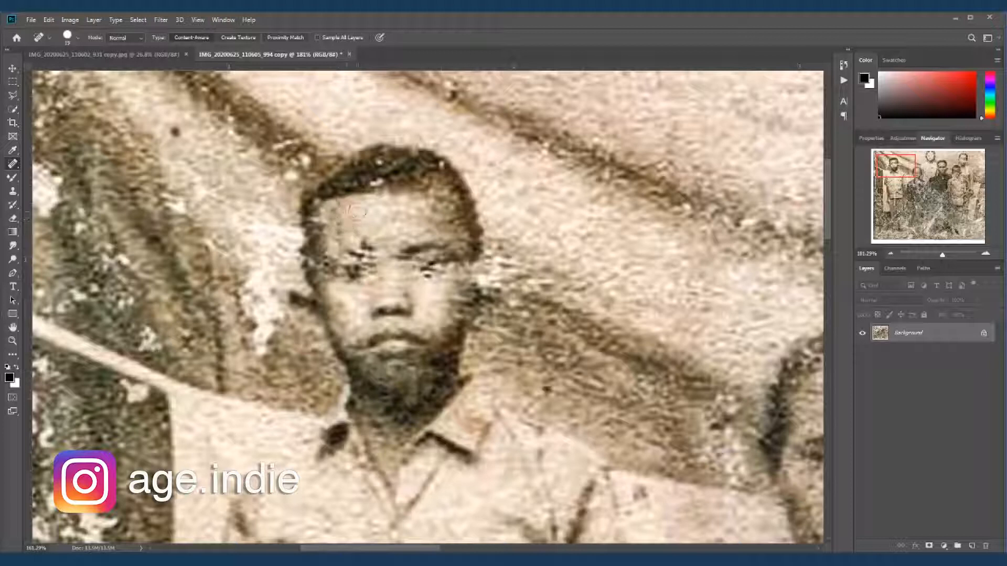
Heal the white specks in the standing boy's hair.
click(376, 182)
click(379, 165)
click(441, 166)
click(416, 160)
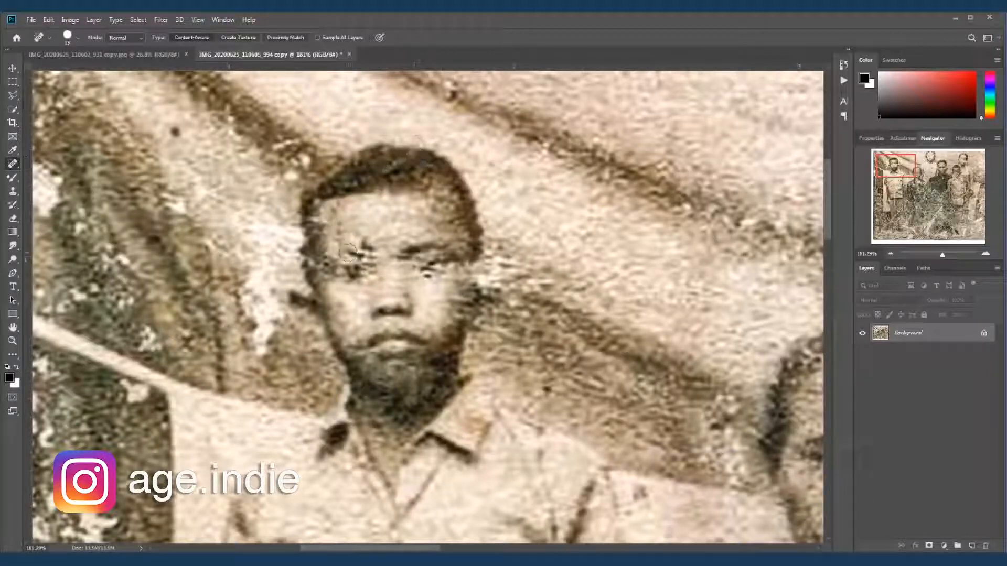
Touch up the damage around the boy's eye, beside his head and on his chin with the Spot Healing Brush.
click(366, 238)
click(375, 281)
mouse_move(489, 260)
mouse_down()
mouse_move(492, 253)
mouse_move(497, 273)
mouse_up()
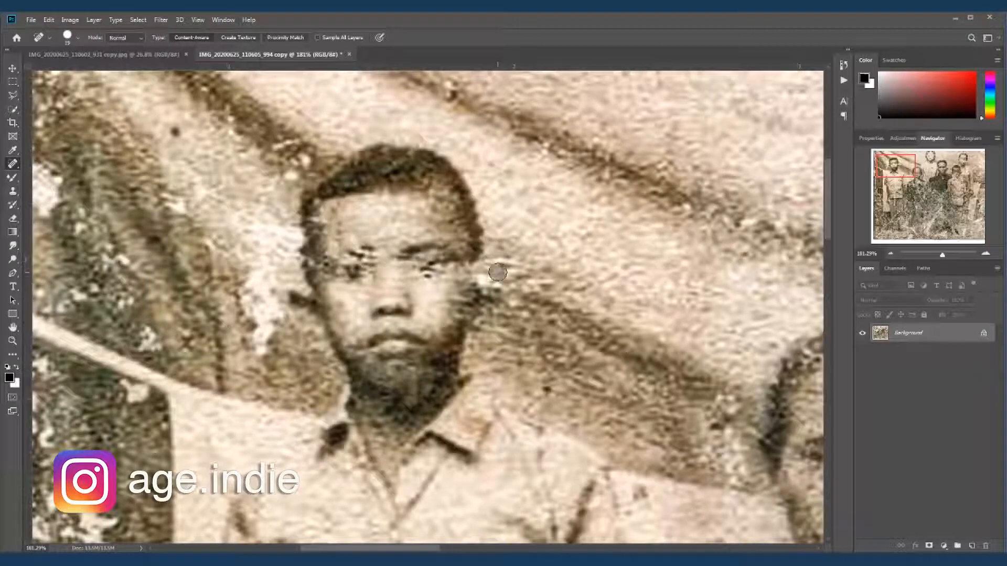
click(413, 371)
click(391, 378)
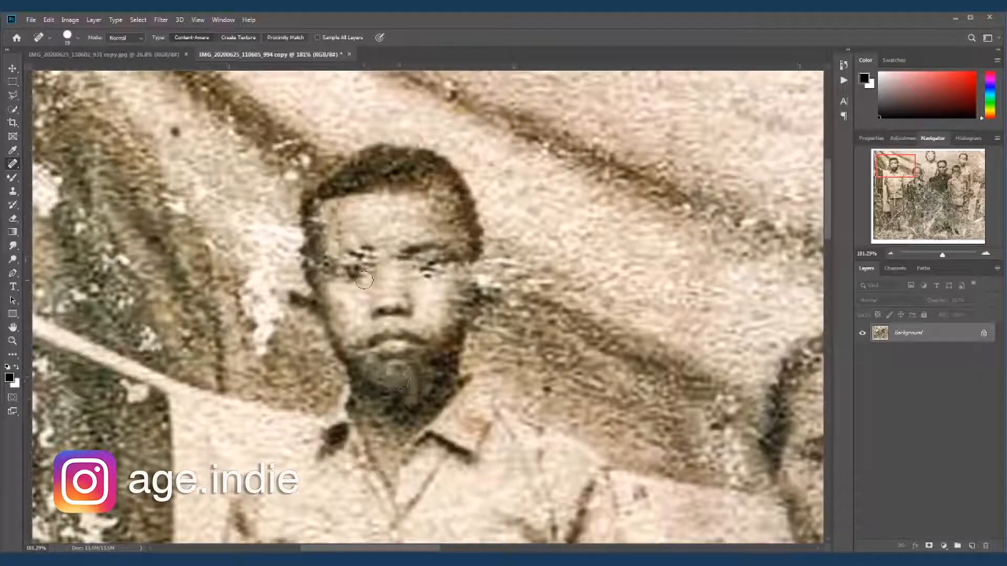
Heal the white specks near the eye and around the mouth and chin of the woman beside the boy.
drag(666, 391, 386, 313)
drag(490, 380, 416, 311)
click(527, 308)
click(456, 405)
click(467, 416)
click(473, 421)
drag(481, 414, 512, 423)
click(509, 418)
click(512, 423)
Heal the specks below the woman's eye and along the edge of her hair.
click(530, 330)
click(574, 245)
click(574, 240)
click(582, 249)
click(583, 250)
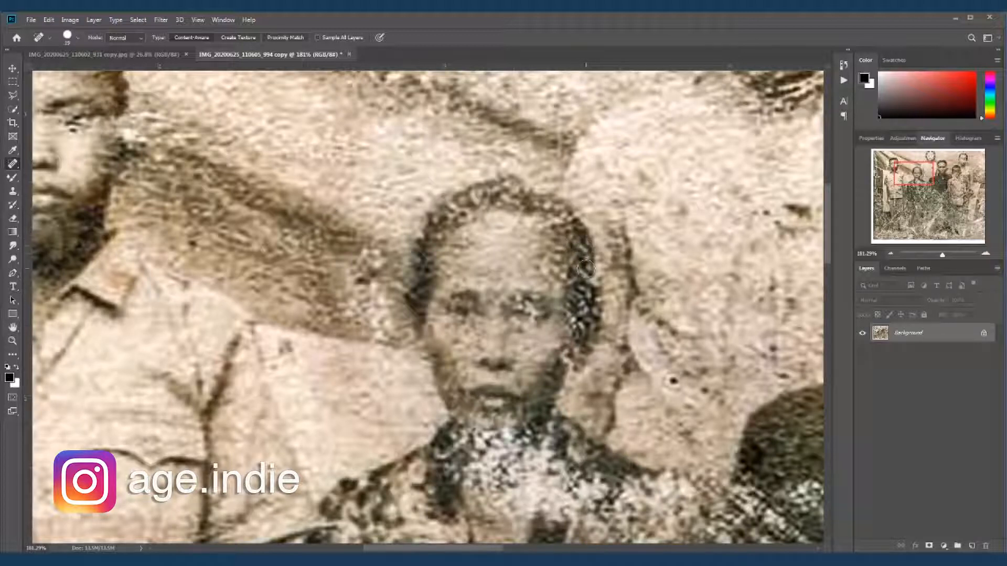
Return to the boy at the far left and heal the white marks near his eye and beside his ear.
scroll(636, 382, down, 5)
drag(659, 389, 549, 305)
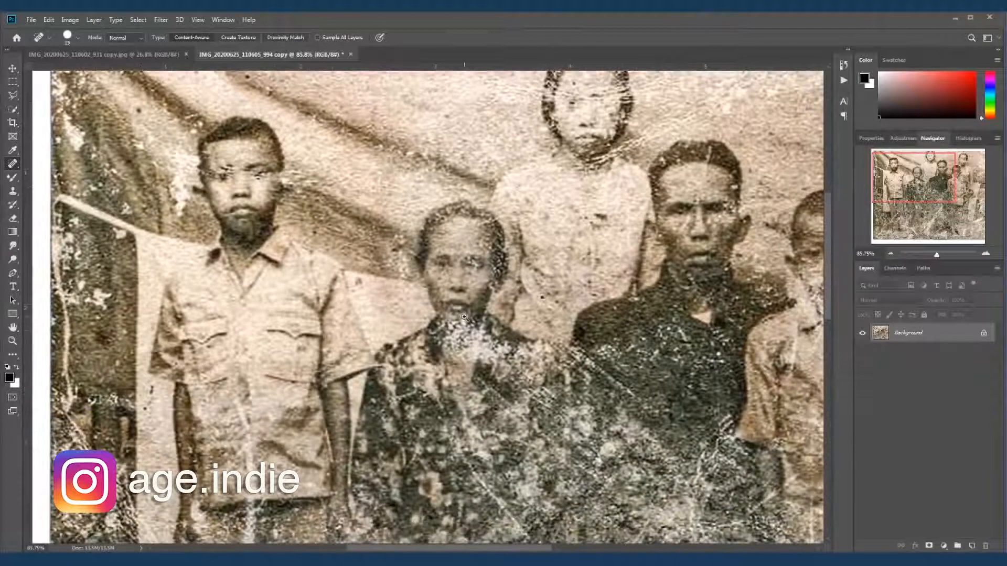
scroll(249, 163, up, 5)
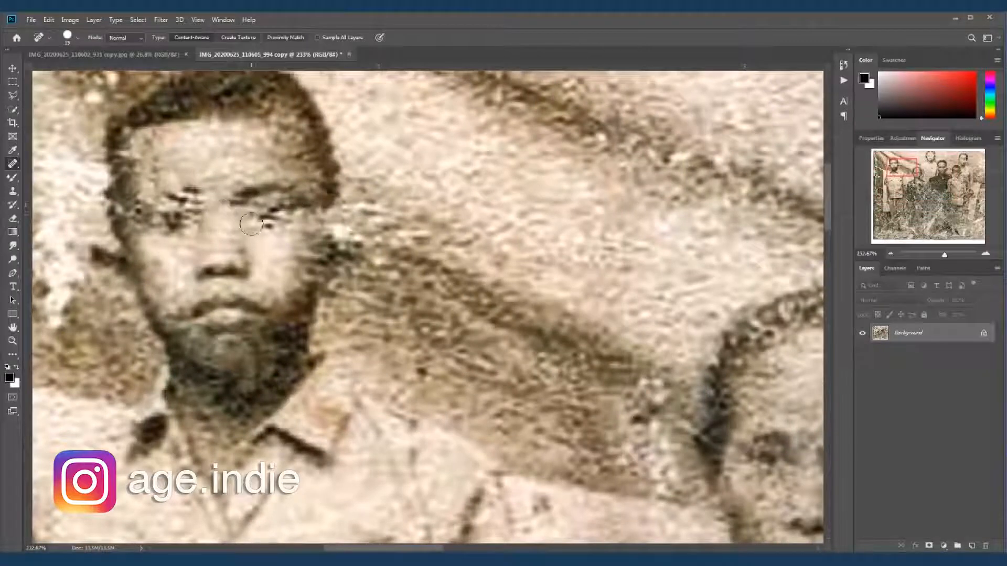
click(247, 211)
click(345, 231)
click(361, 238)
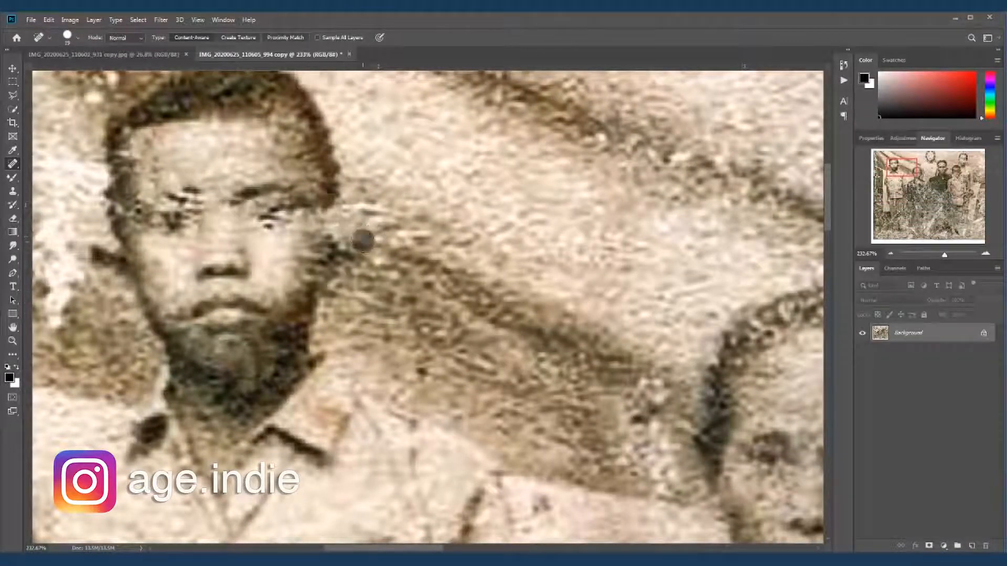
click(344, 231)
click(353, 238)
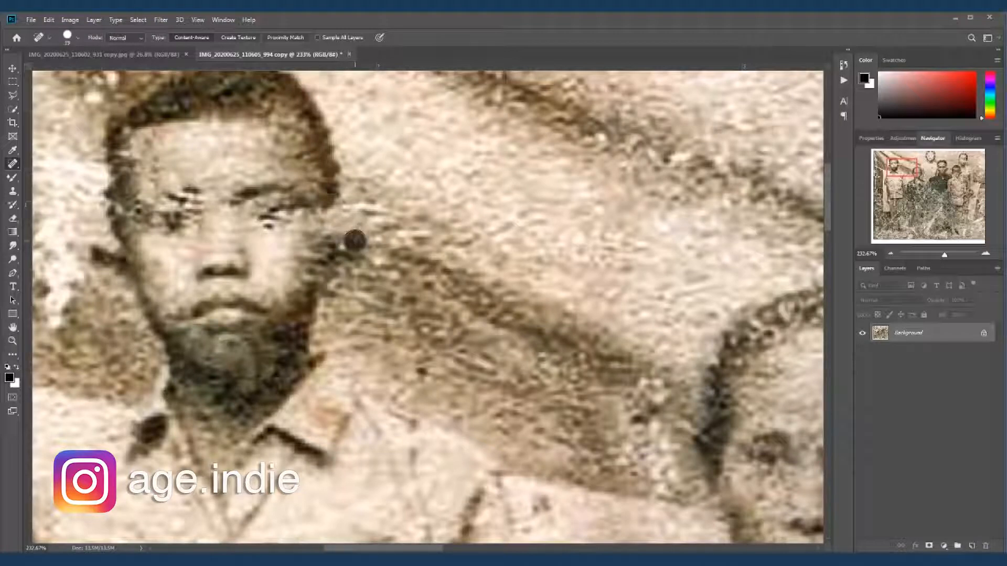
click(367, 256)
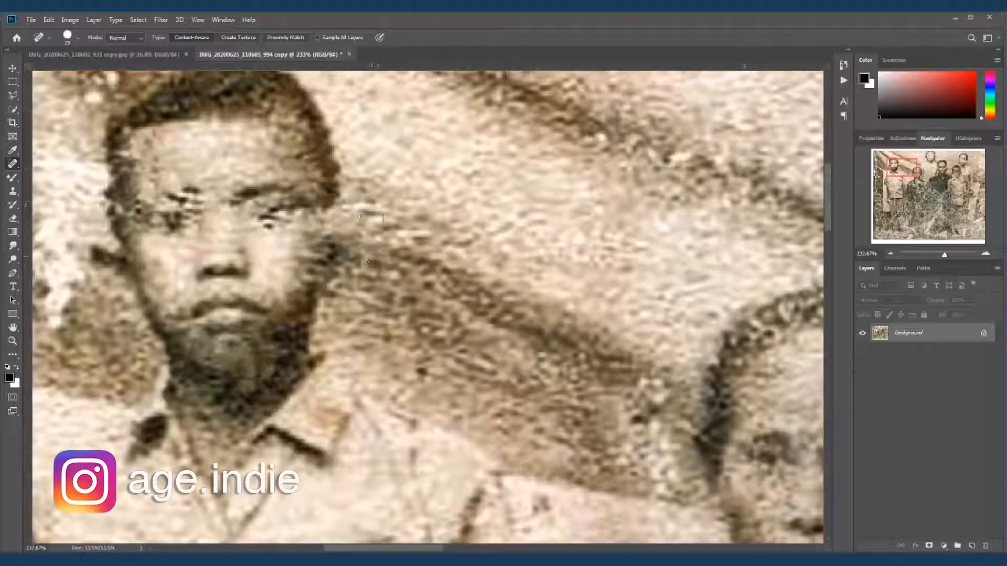
Heal the white streaks in the cloth background beside the boy's head.
click(351, 208)
click(376, 207)
click(380, 223)
click(414, 235)
click(400, 235)
click(382, 242)
click(400, 242)
click(418, 234)
Check the whole photo, then heal the remaining blemishes on the boy's cheek beside his nose and mouth.
scroll(436, 340, down, 8)
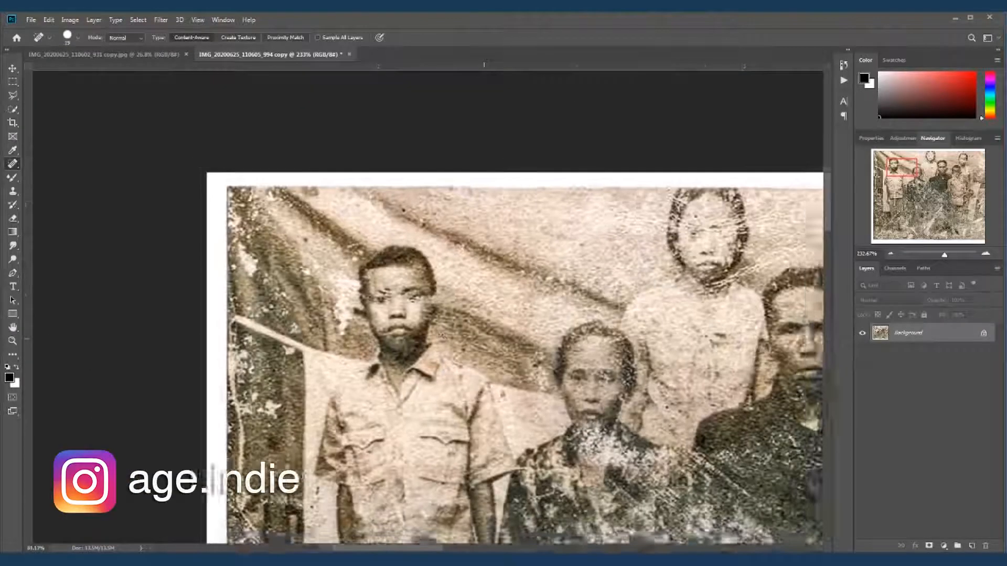
scroll(436, 340, down, 3)
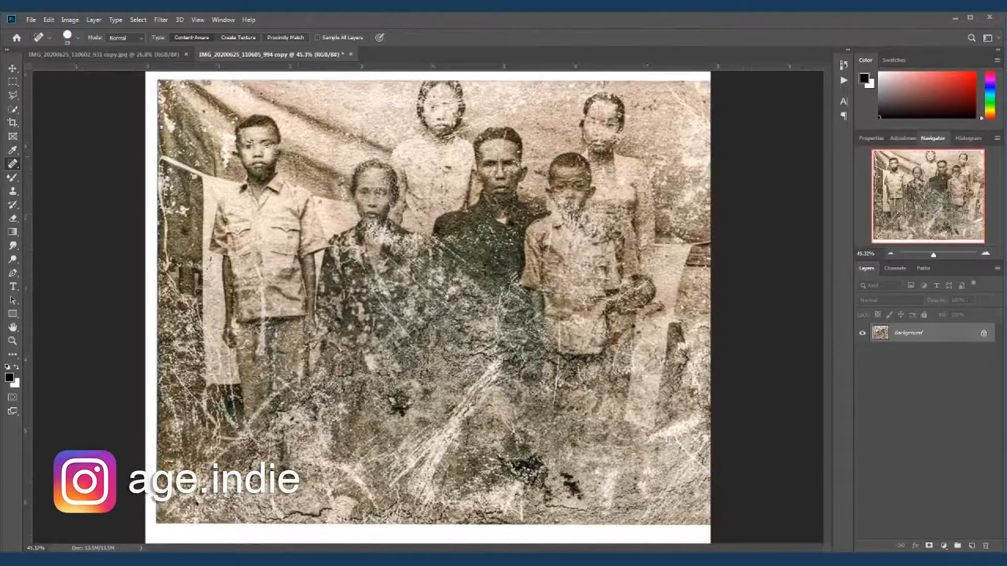
scroll(217, 182, up, 8)
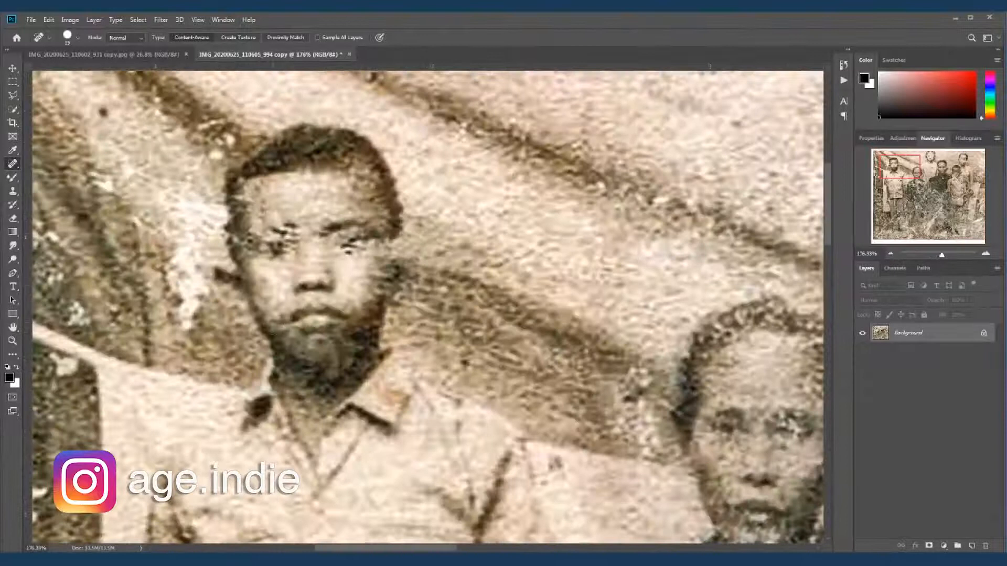
click(276, 316)
click(284, 305)
drag(282, 285, 282, 285)
Heal the marks on the forehead of the figure standing at the rear centre of the photo.
drag(645, 341, 359, 243)
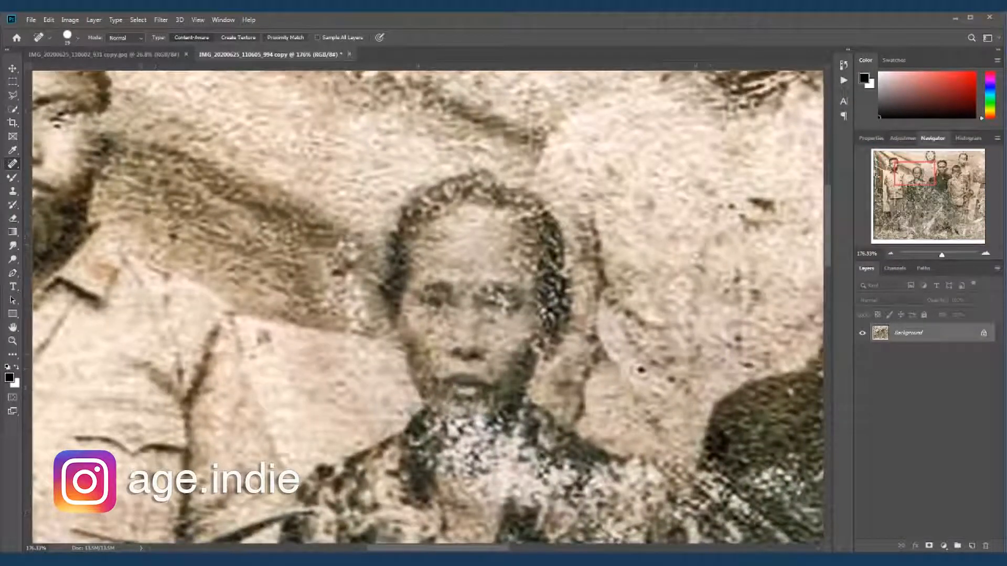
drag(704, 251, 447, 384)
drag(462, 244, 440, 366)
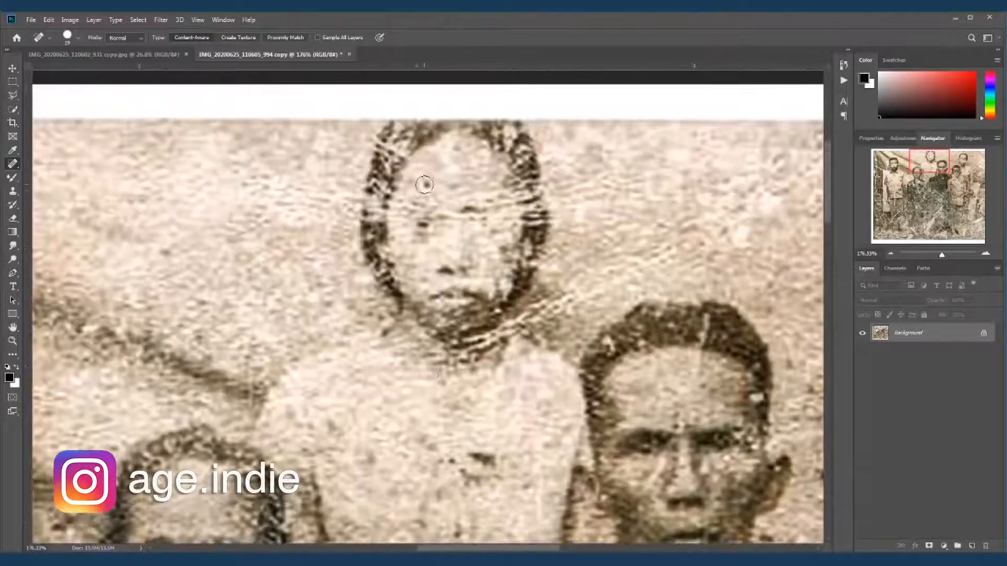
click(396, 198)
click(410, 205)
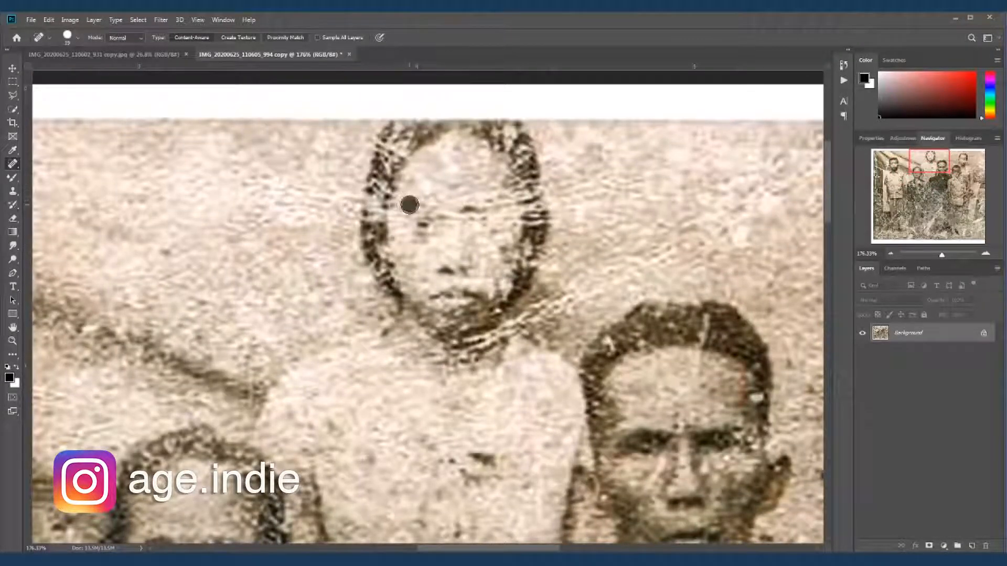
Heal the scratches on the rear centre figure's cheek and jaw and beside the eye.
click(492, 290)
click(486, 281)
click(480, 279)
click(493, 288)
click(493, 298)
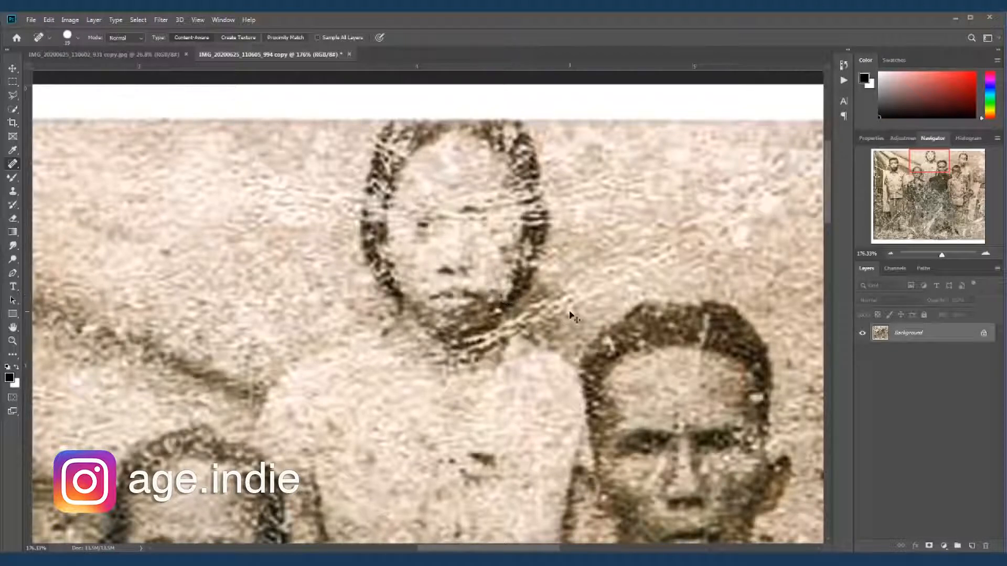
click(494, 291)
click(496, 280)
click(502, 285)
click(498, 280)
click(502, 280)
click(490, 227)
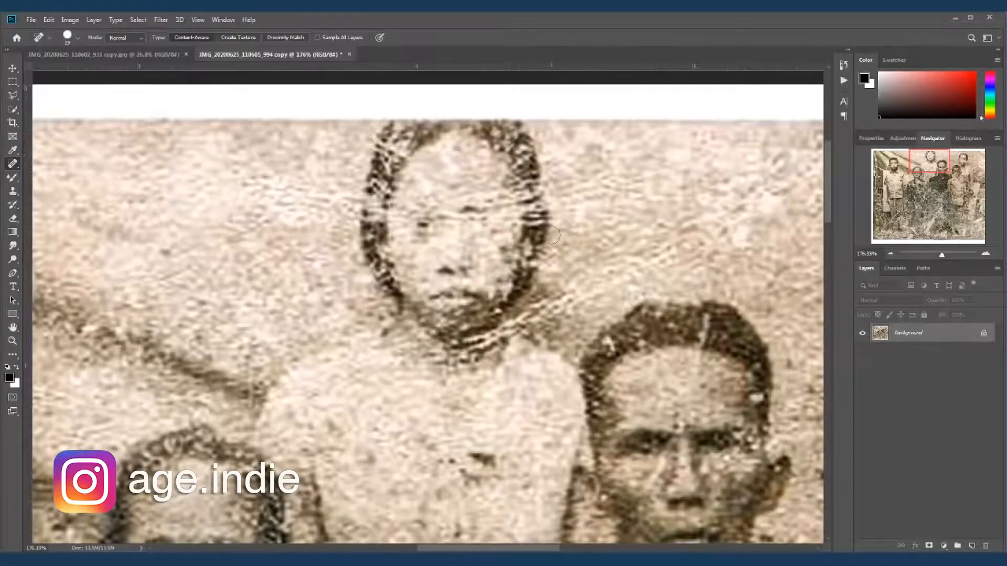
Heal the spots and scratches on the forehead and temple of the man in the dark shirt.
drag(681, 424, 597, 341)
click(593, 349)
click(586, 342)
click(581, 326)
click(619, 315)
click(615, 293)
click(612, 283)
click(672, 322)
click(655, 320)
Remove the white streak in the man's hair and the specks along his hairline and temple.
click(523, 270)
click(555, 263)
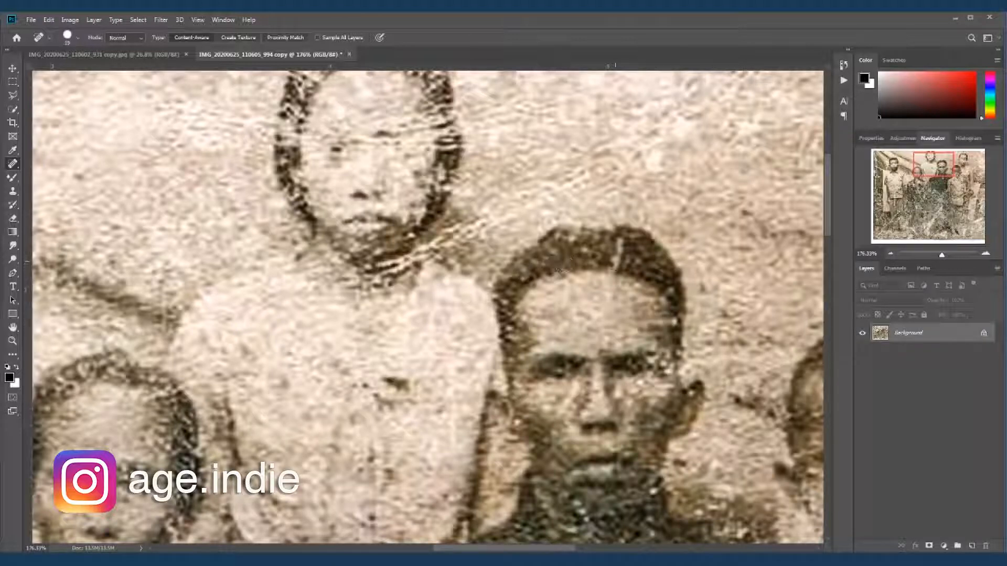
click(619, 246)
drag(679, 320, 678, 330)
Heal the blemishes below the man's eye and on his jaw and chin.
drag(616, 404, 590, 265)
click(598, 256)
click(627, 353)
click(555, 366)
click(562, 377)
Heal the marks on the forehead and around the eye of the younger boy beside the man.
drag(666, 376, 387, 324)
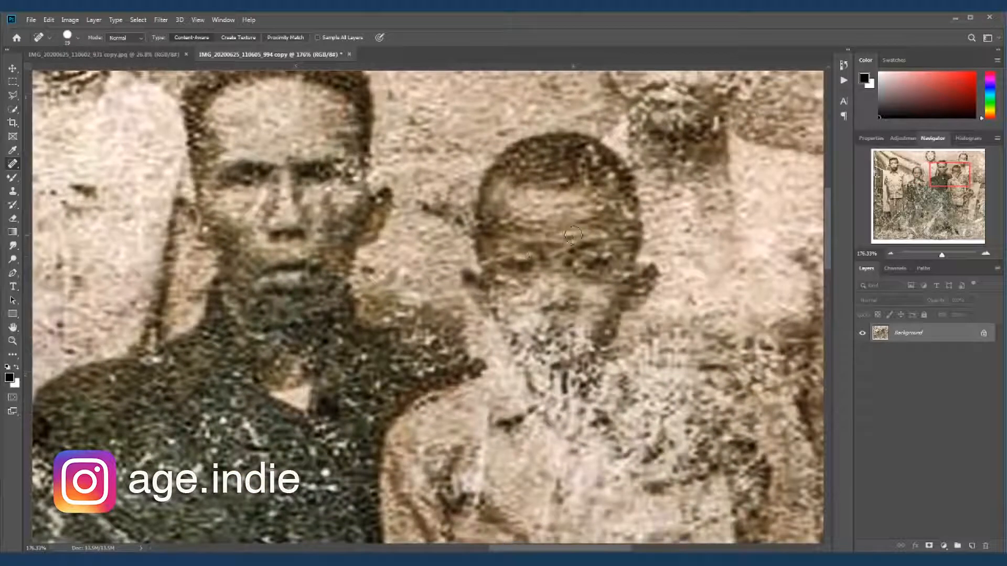
click(519, 219)
click(504, 279)
click(510, 285)
click(522, 257)
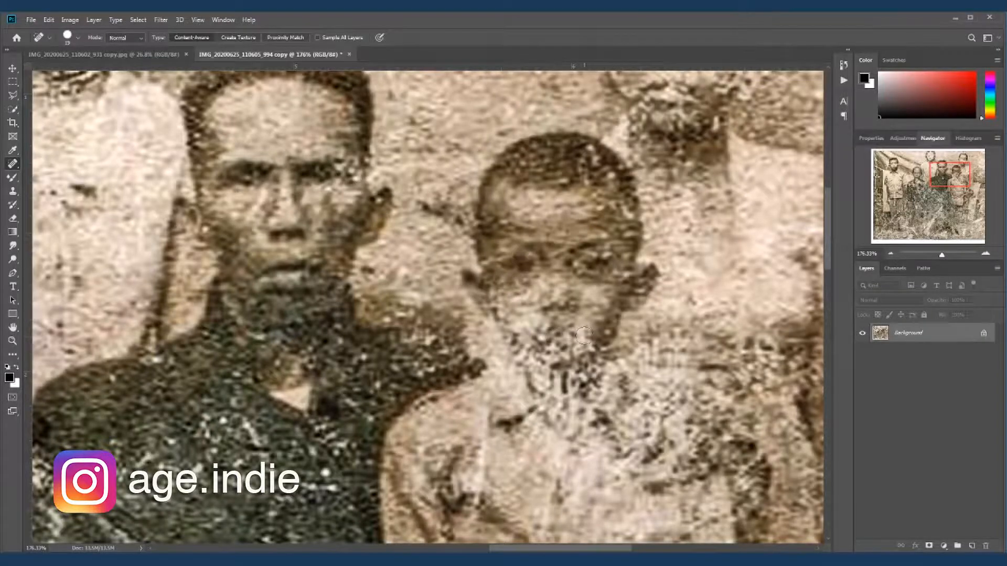
Heal the specks and scratches on the face and hair of the figure standing at the rear right of the photo.
scroll(656, 345, down, 3)
drag(514, 228, 634, 229)
drag(734, 179, 472, 241)
drag(526, 221, 545, 217)
click(569, 206)
click(533, 171)
click(499, 161)
drag(571, 130, 564, 131)
drag(585, 119, 585, 135)
click(573, 138)
drag(591, 201, 547, 209)
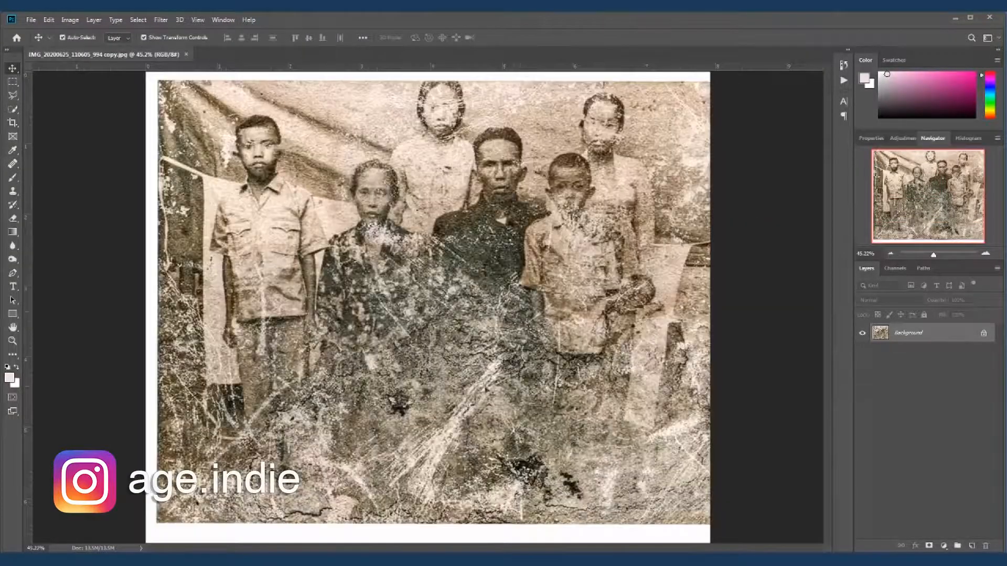
Examine the damage on the faces of the standing boy, the older woman and the rear figure in the photo's left half.
drag(264, 215, 299, 215)
drag(315, 293, 304, 409)
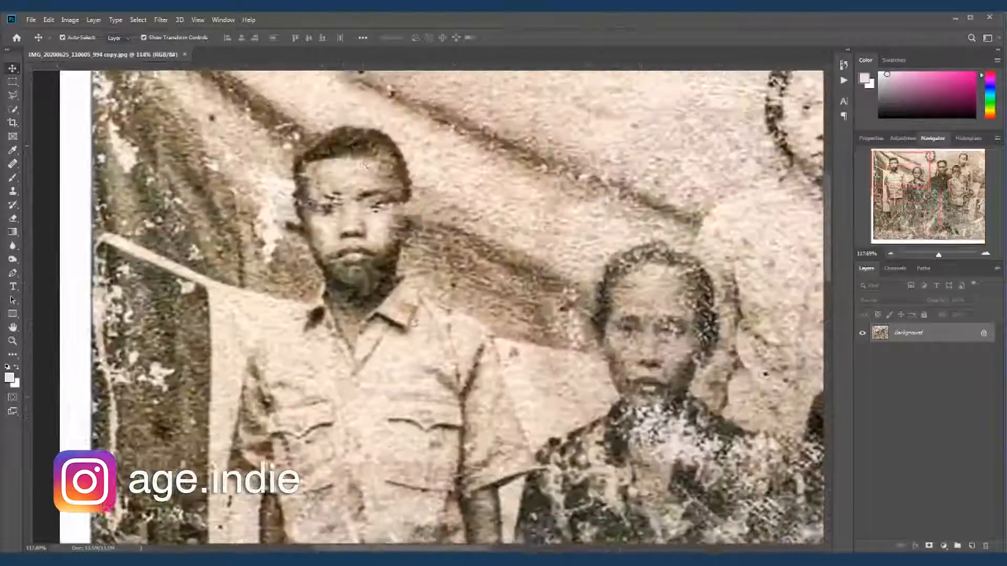
drag(320, 273, 359, 274)
scroll(362, 293, up, 2)
scroll(370, 321, down, 3)
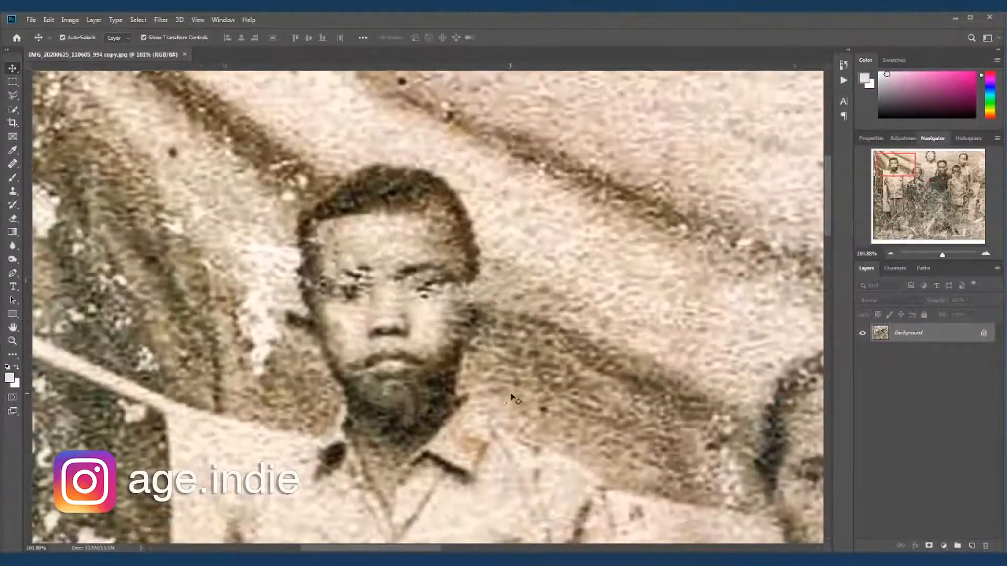
scroll(507, 401, down, 3)
drag(579, 372, 302, 367)
drag(460, 400, 723, 414)
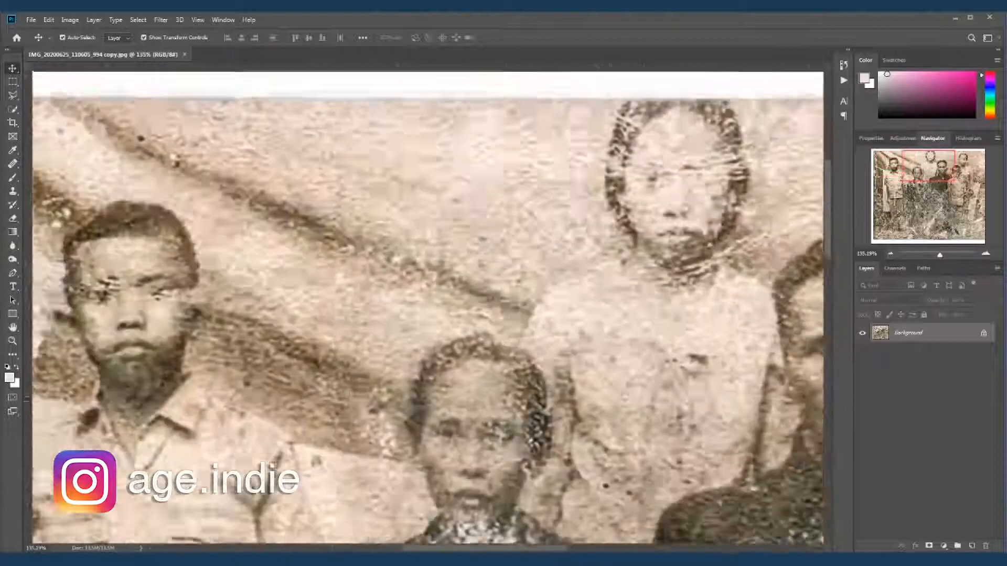
scroll(422, 384, up, 5)
drag(455, 333, 467, 386)
Duplicate the background photo and add an empty layer above the copy.
key(ctrl+j)
click(598, 171)
scroll(393, 360, down, 2)
click(972, 547)
Smudge the broken eyebrow and specks above the right eye of the boy at the photo's far left, sampling all layers.
key(b)
scroll(406, 297, up, 3)
key([)
key([)
key([)
key([)
key([)
key([)
key([)
key([)
key([)
key([)
key([)
key([)
key([)
key([)
key([)
key([)
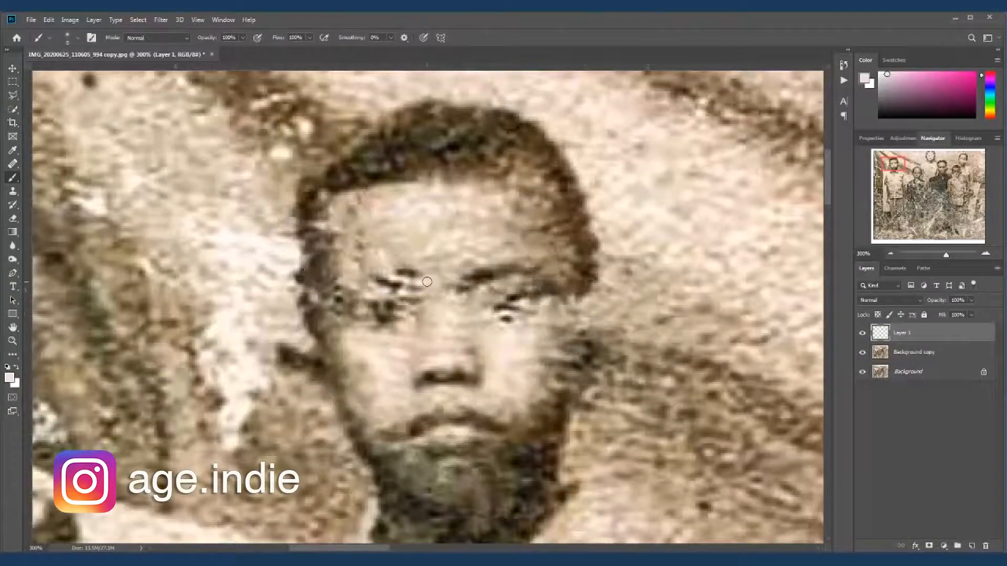
scroll(419, 312, down, 2)
key(r)
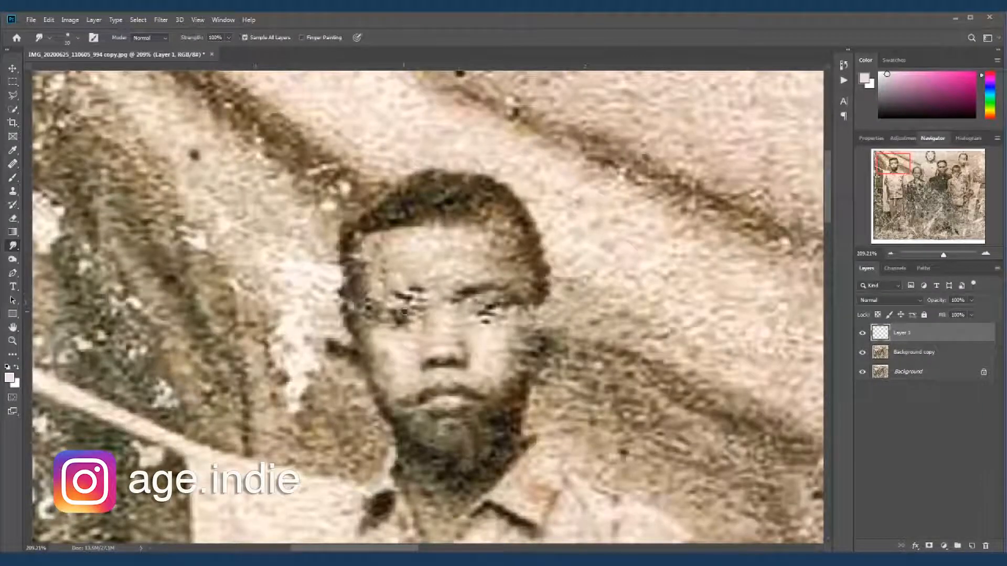
drag(403, 312, 410, 298)
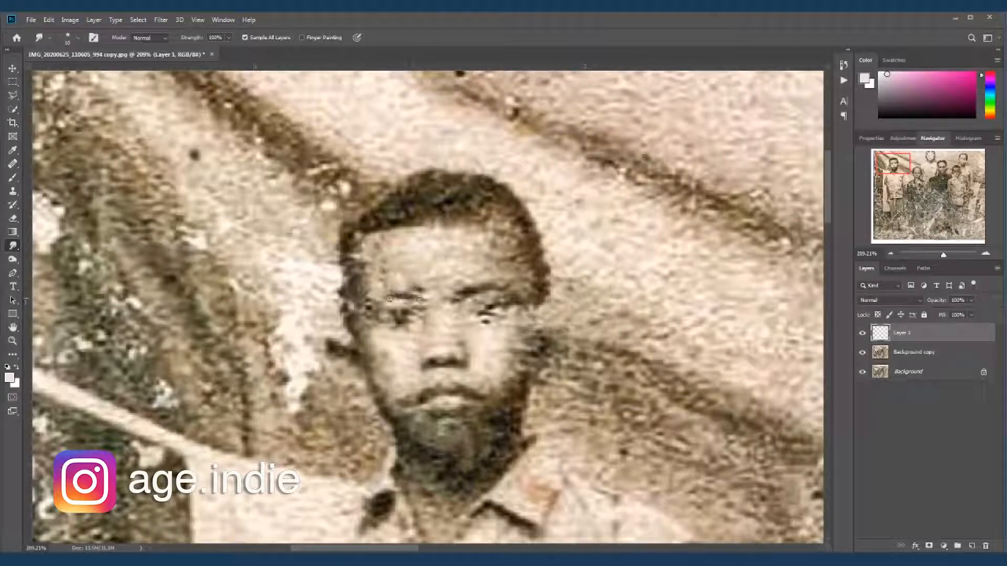
Merge the smudge layer with the duplicated background layer.
key(j)
click(426, 288)
key(Return)
key(bracketright)
key(bracketright)
key(alt+bracketleft)
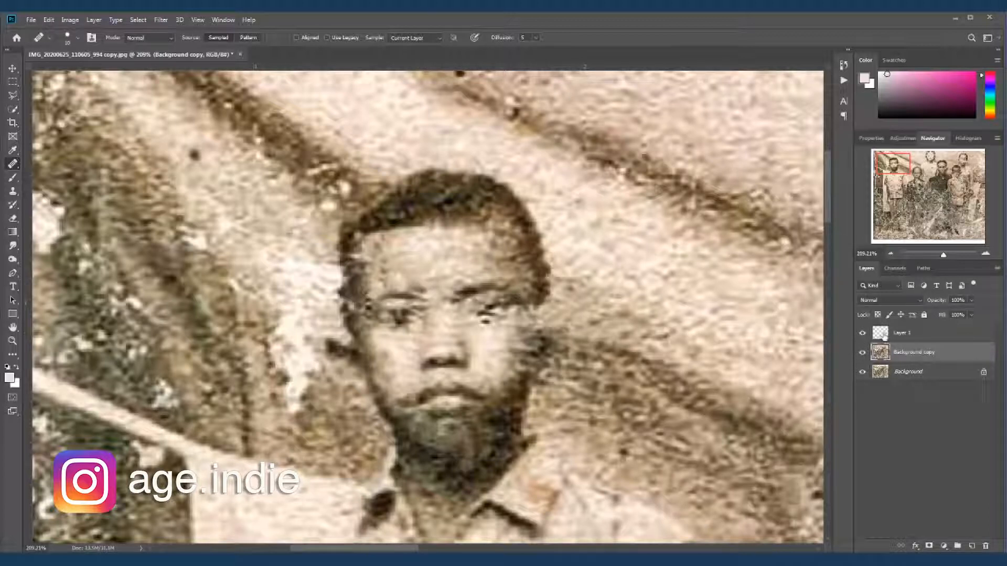
shift+click(892, 334)
right_click(896, 365)
click(842, 420)
Heal the remaining marks on the standing boy's forehead, brows and around his eyes with the Healing Brush.
click(511, 255)
click(508, 221)
drag(426, 291, 418, 288)
click(400, 276)
click(384, 282)
click(374, 251)
drag(423, 310, 411, 308)
alt+click(496, 339)
click(482, 319)
click(12, 246)
click(179, 20)
click(179, 20)
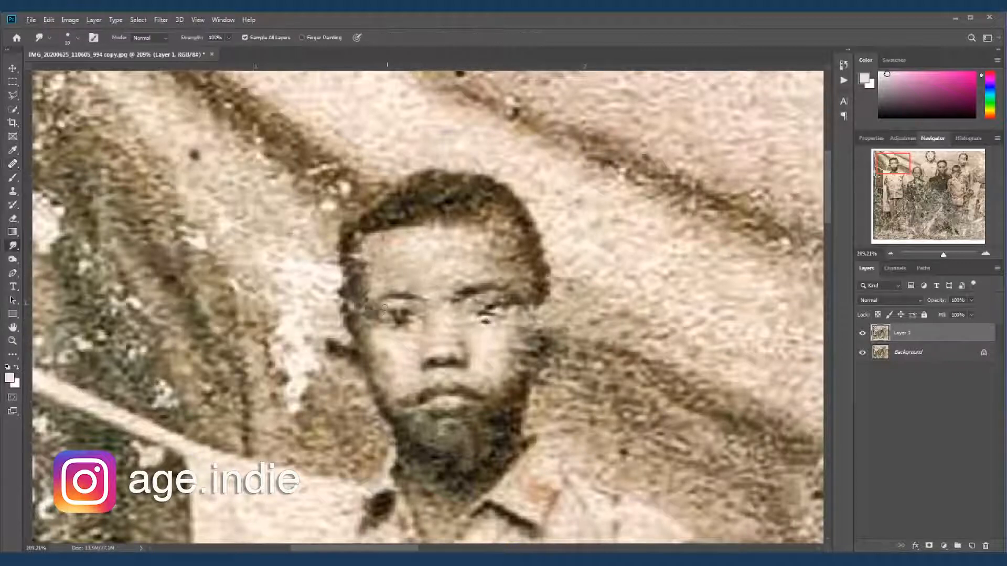
key(j)
key(j)
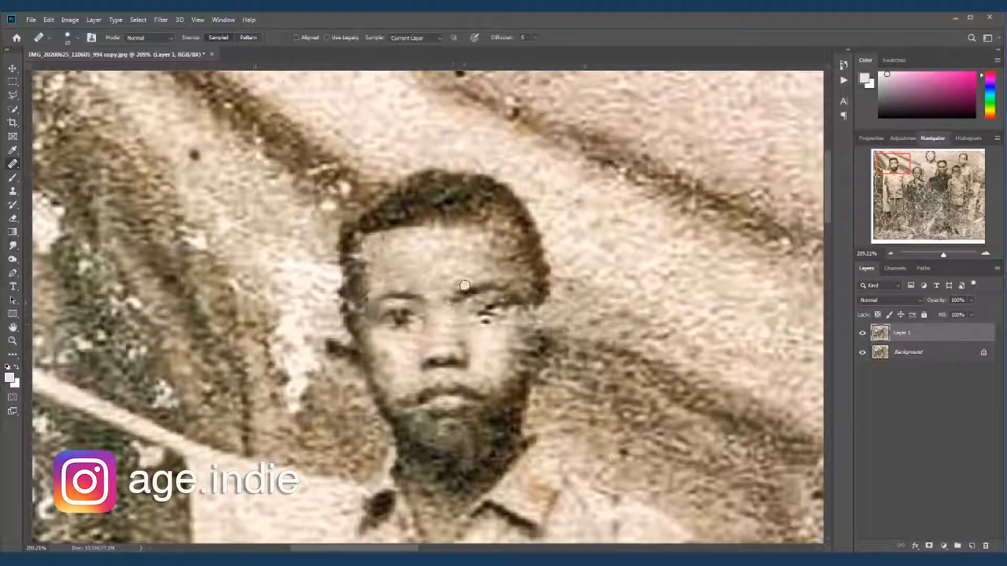
Copy the standing boy's repaired right eye to a new layer and flip it horizontally to replace the damaged left eye.
key(l)
right_click(15, 101)
click(52, 96)
mouse_move(428, 311)
mouse_down()
mouse_move(396, 304)
mouse_move(401, 345)
mouse_move(429, 313)
mouse_move(486, 318)
mouse_move(507, 299)
mouse_up()
key(ctrl+j)
key(v)
click(51, 22)
mouse_move(63, 242)
click(236, 349)
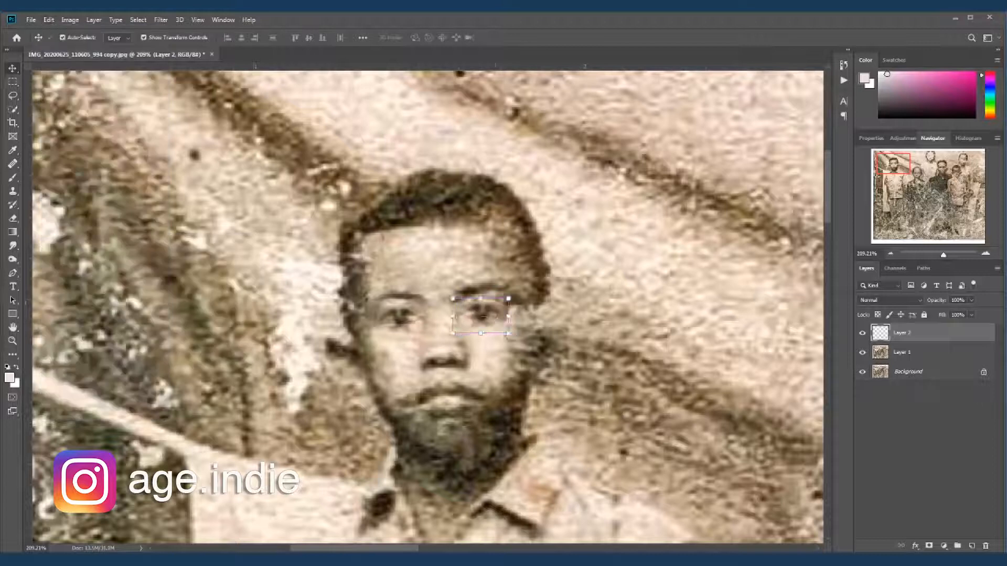
Fine-tune the position of the mirrored eye so it fits under the boy's left eyebrow.
drag(517, 341, 520, 336)
drag(499, 321, 494, 317)
drag(544, 371, 547, 364)
click(554, 361)
drag(483, 317, 484, 315)
click(576, 350)
Compare the face with and without the retouched photo layer, and merge the mirrored eye into that layer.
scroll(531, 409, down, 3)
click(863, 353)
click(863, 354)
ctrl+click(923, 334)
right_click(923, 336)
click(863, 420)
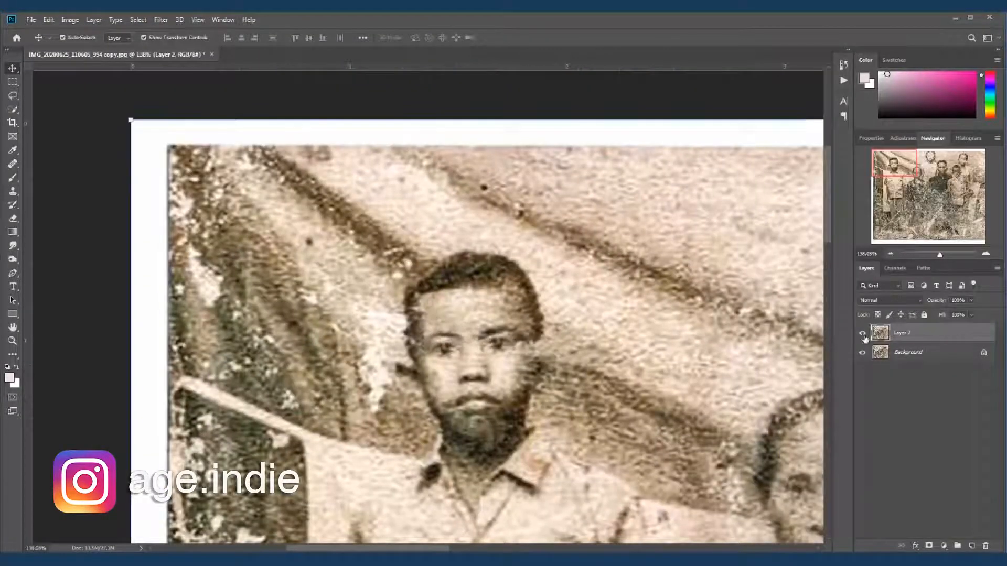
Smudge away the specks on the older woman's lower face and chin.
scroll(472, 383, up, 5)
click(13, 246)
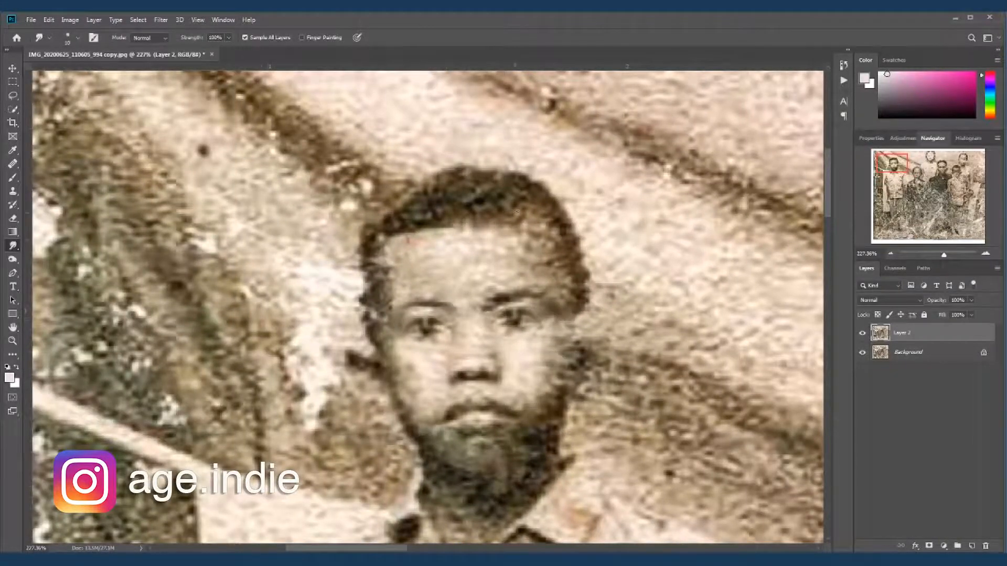
scroll(494, 331, down, 8)
scroll(585, 139, up, 5)
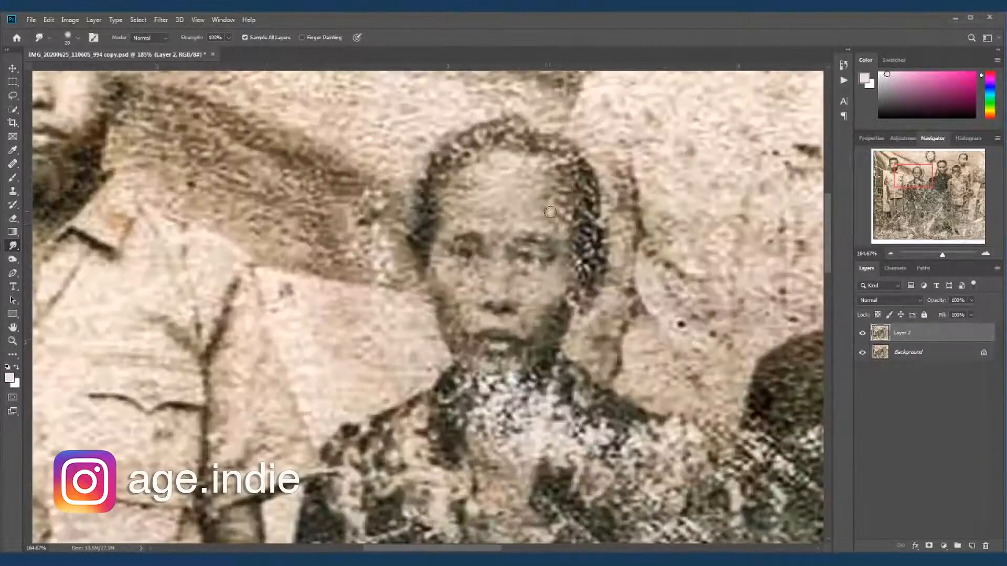
key(j)
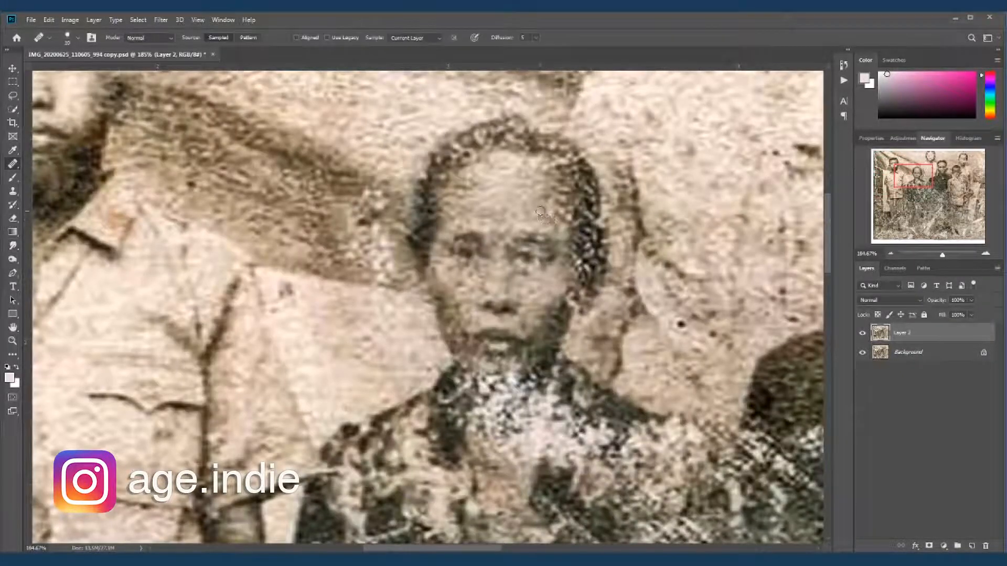
click(13, 245)
drag(531, 348, 553, 290)
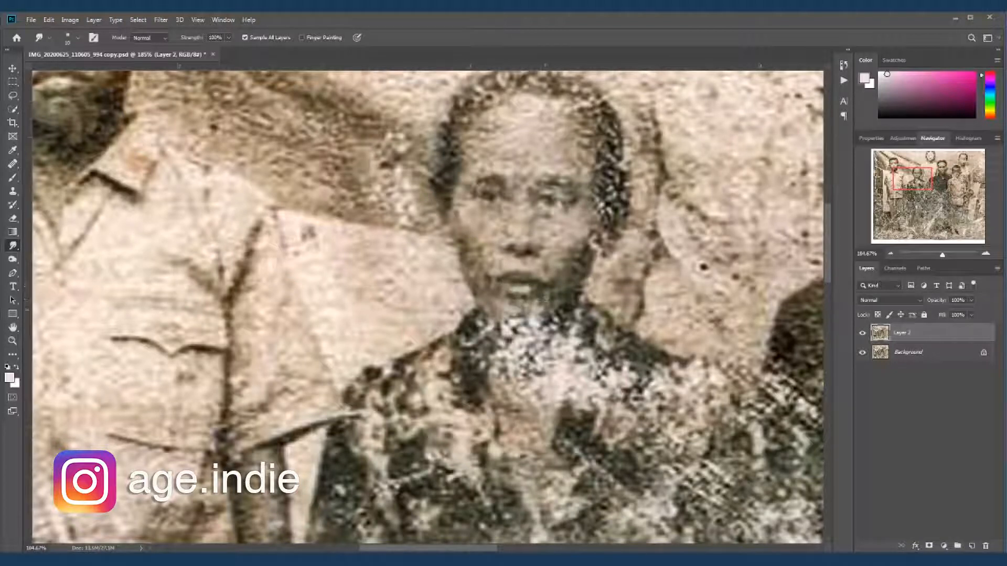
key(bracketright)
mouse_move(520, 317)
mouse_down()
mouse_move(503, 325)
mouse_move(546, 318)
mouse_move(522, 330)
mouse_move(555, 318)
mouse_move(528, 329)
mouse_up()
Smudge the white scratches below the older woman's chin into smooth skin along her neck and upper chest.
scroll(529, 367, down, 5)
scroll(530, 367, up, 4)
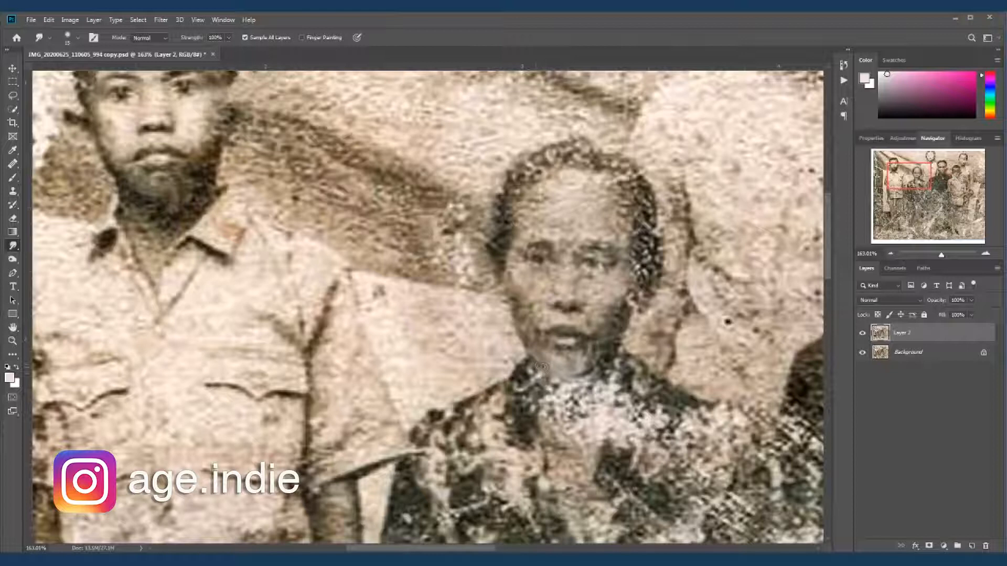
mouse_move(537, 376)
mouse_down()
mouse_move(585, 380)
mouse_move(605, 364)
mouse_move(595, 401)
mouse_move(543, 384)
mouse_move(547, 401)
mouse_move(564, 388)
mouse_move(560, 407)
mouse_move(596, 380)
mouse_move(567, 419)
mouse_move(545, 412)
mouse_move(580, 394)
mouse_move(581, 402)
mouse_up()
key(bracketright)
mouse_move(612, 370)
mouse_down()
mouse_move(609, 403)
mouse_move(569, 430)
mouse_move(549, 430)
mouse_move(607, 417)
mouse_move(556, 456)
mouse_move(551, 449)
mouse_move(568, 466)
mouse_up()
drag(656, 467, 565, 375)
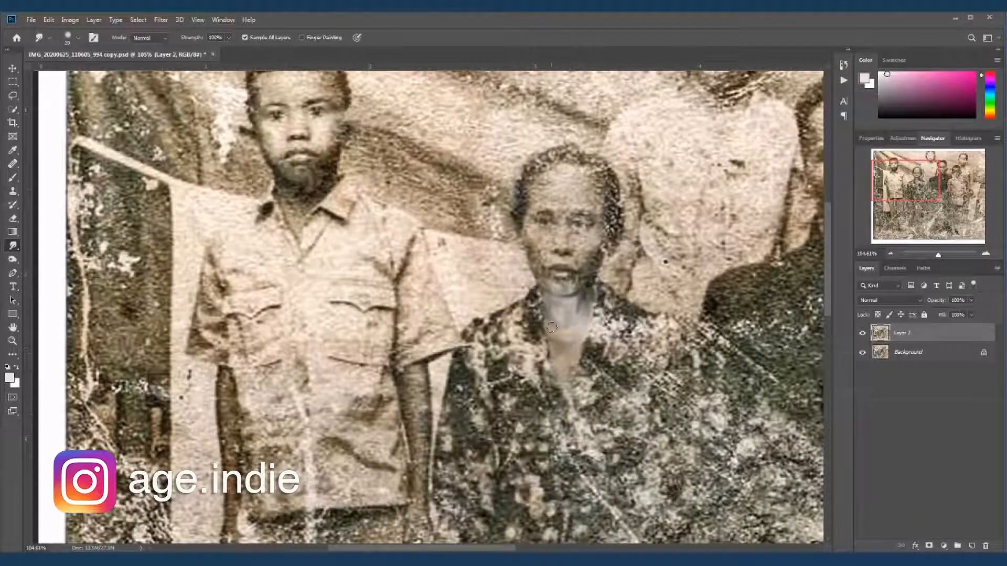
Refine the older woman's neckline and the shading under her chin with larger and smaller Smudge strokes.
key(bracketright)
drag(561, 354, 573, 314)
scroll(660, 298, down, 1)
scroll(577, 265, up, 3)
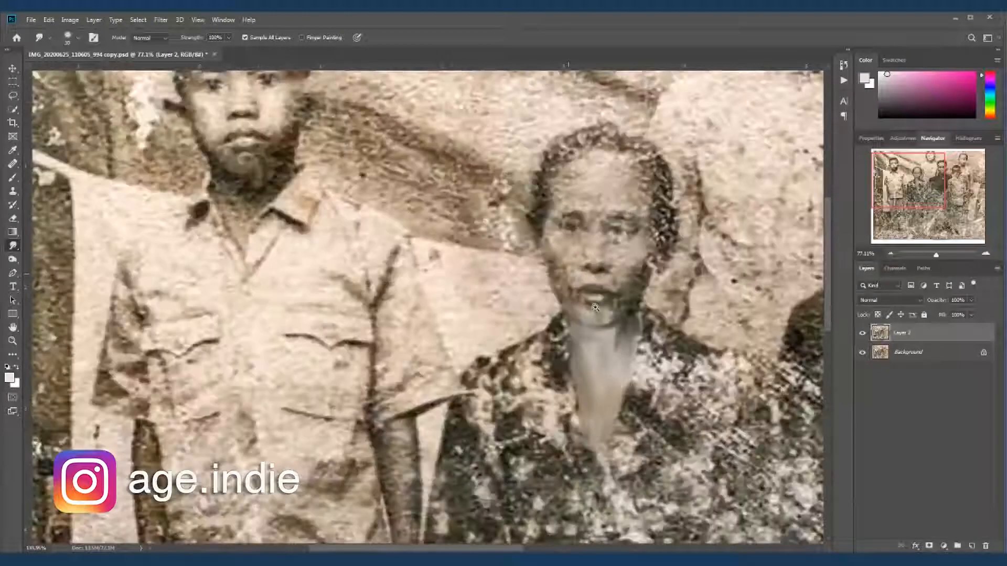
key(bracketleft)
mouse_move(616, 339)
mouse_down()
mouse_move(629, 314)
mouse_move(609, 327)
mouse_up()
scroll(690, 306, down, 4)
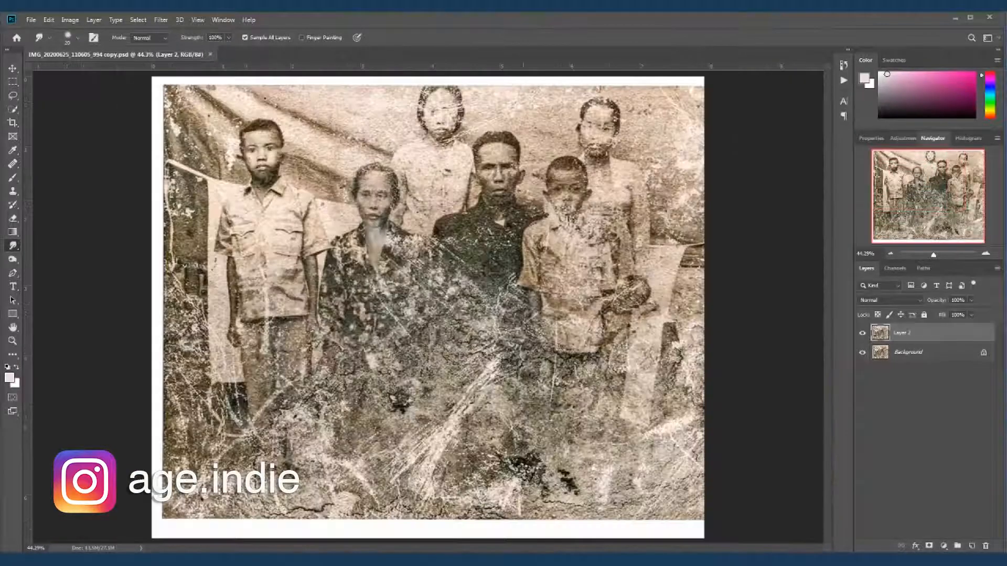
Smudge the specks on the seated man's forehead, temple and the area beside his left eye.
scroll(524, 175, up, 5)
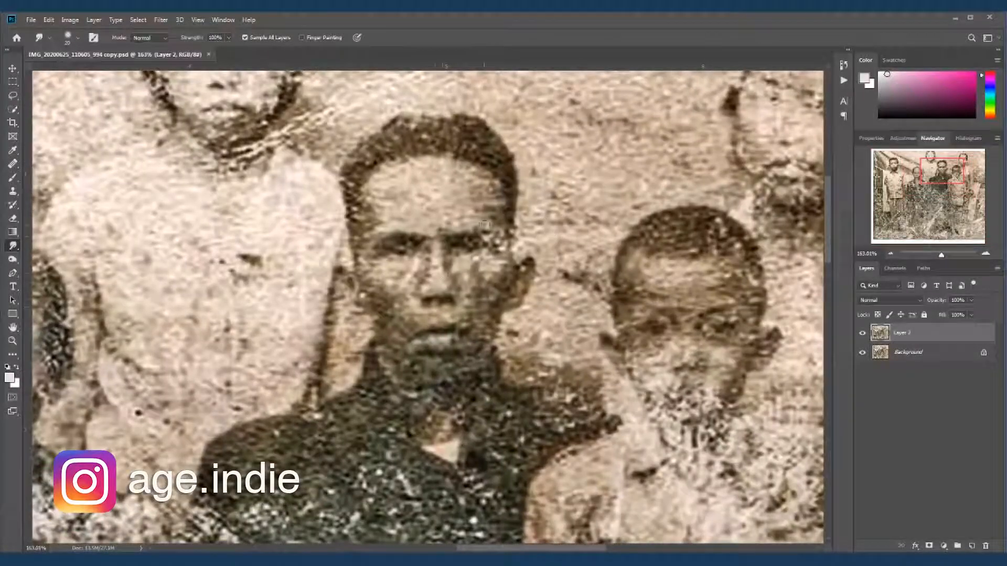
drag(485, 225, 486, 226)
key(bracketright)
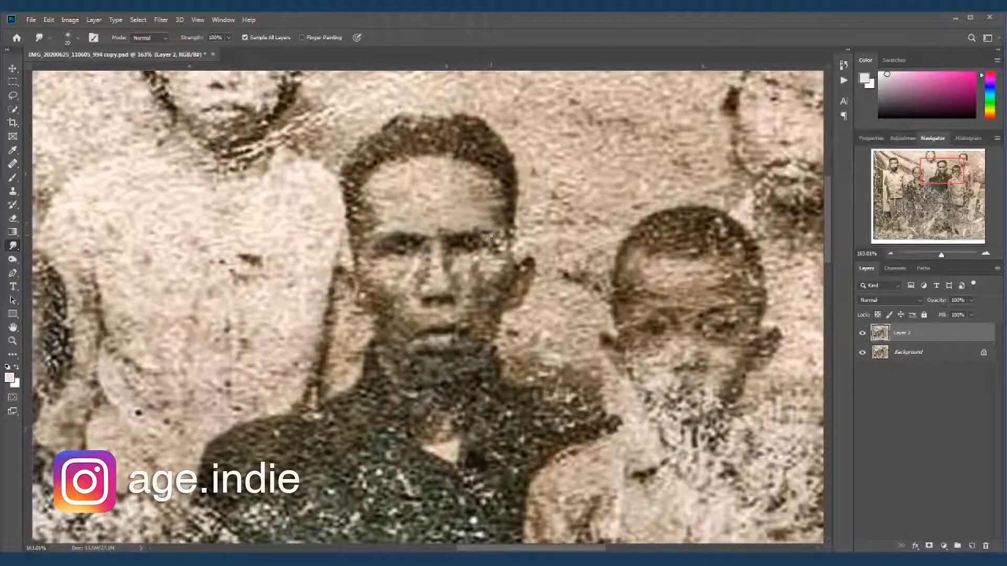
key(bracketleft)
key(bracketright)
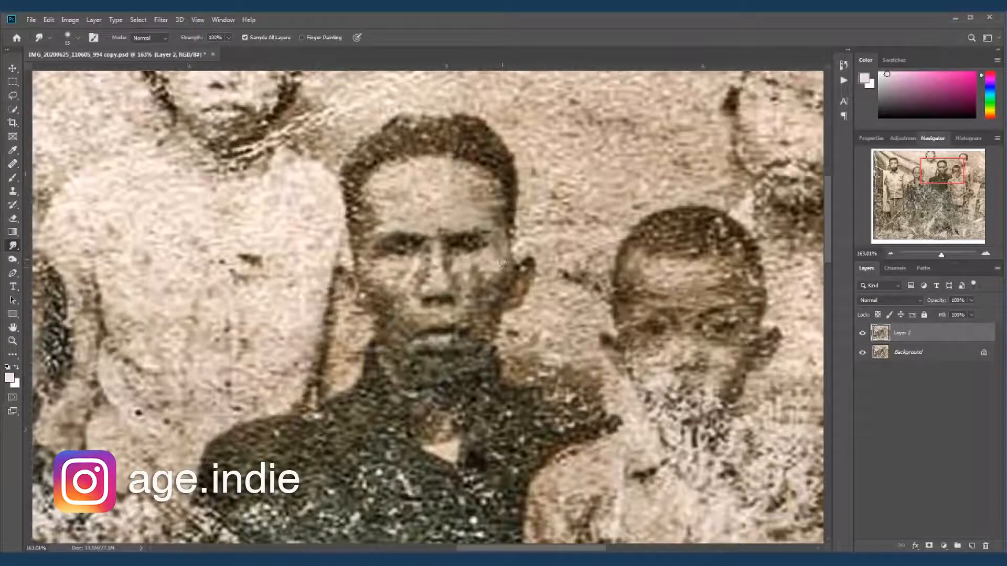
scroll(545, 370, down, 3)
scroll(521, 338, down, 1)
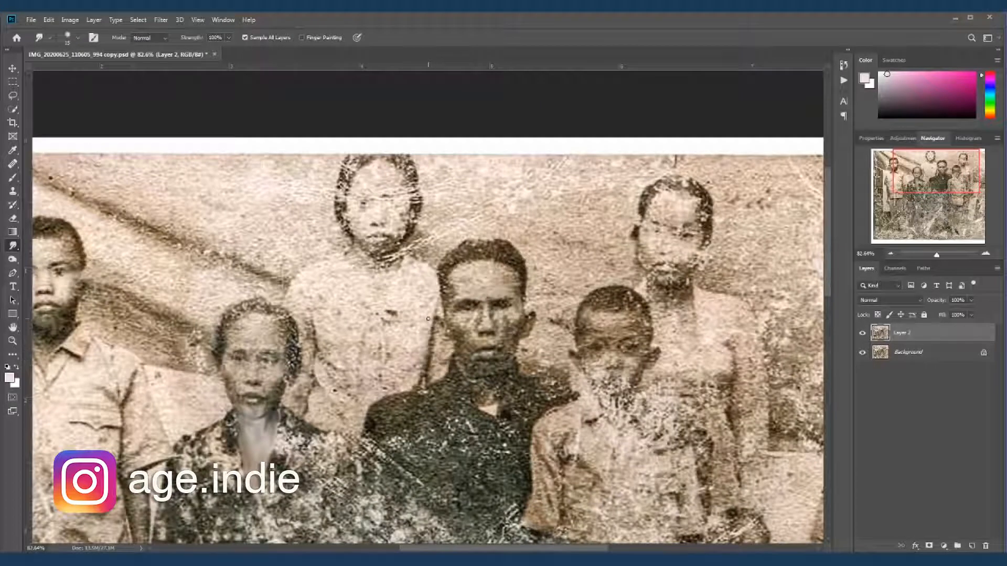
Copy the mouth of the rear figure behind the man to a new layer and place it over the younger boy's damaged mouth.
key(l)
scroll(344, 250, up, 3)
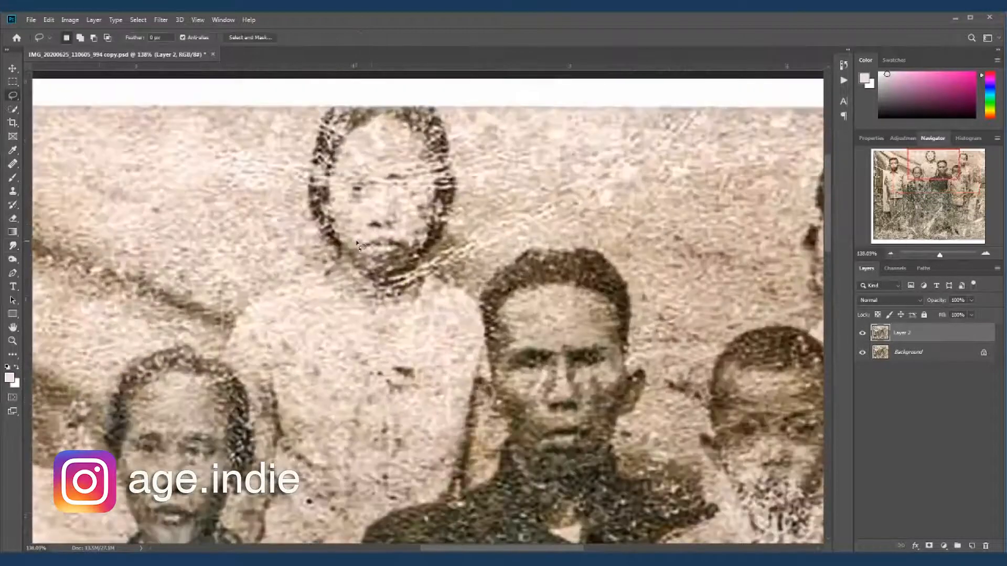
mouse_move(351, 242)
mouse_down()
mouse_move(373, 235)
mouse_move(415, 250)
mouse_move(393, 271)
mouse_move(367, 265)
mouse_move(562, 360)
mouse_move(718, 469)
mouse_up()
key(ctrl+j)
key(v)
drag(718, 468, 483, 336)
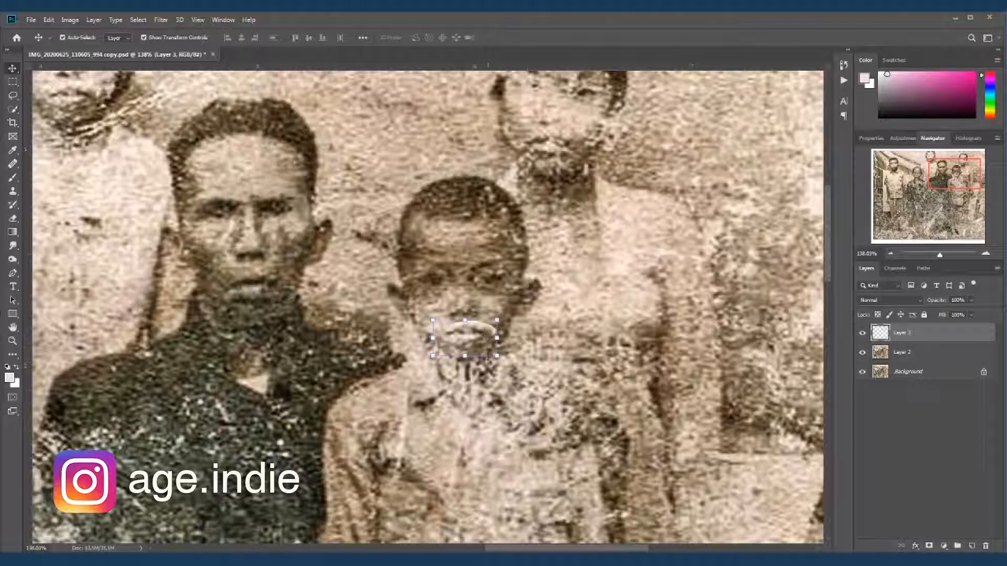
mouse_move(594, 407)
mouse_down()
mouse_move(553, 417)
mouse_move(581, 421)
mouse_up()
Lower the mouth patch to 84% opacity, add a layer mask and paint its edges out in black.
click(971, 300)
drag(973, 314, 961, 315)
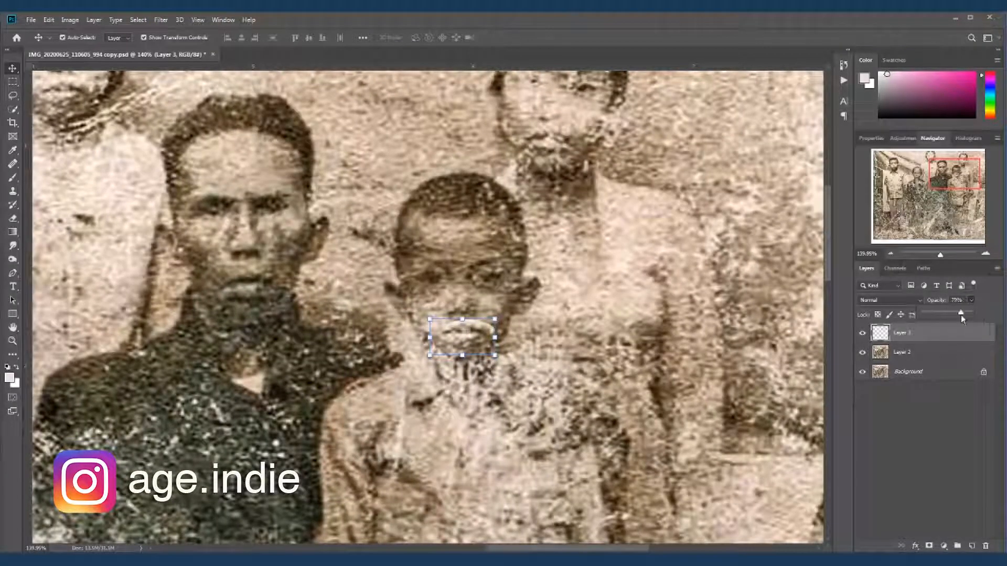
click(930, 546)
key(b)
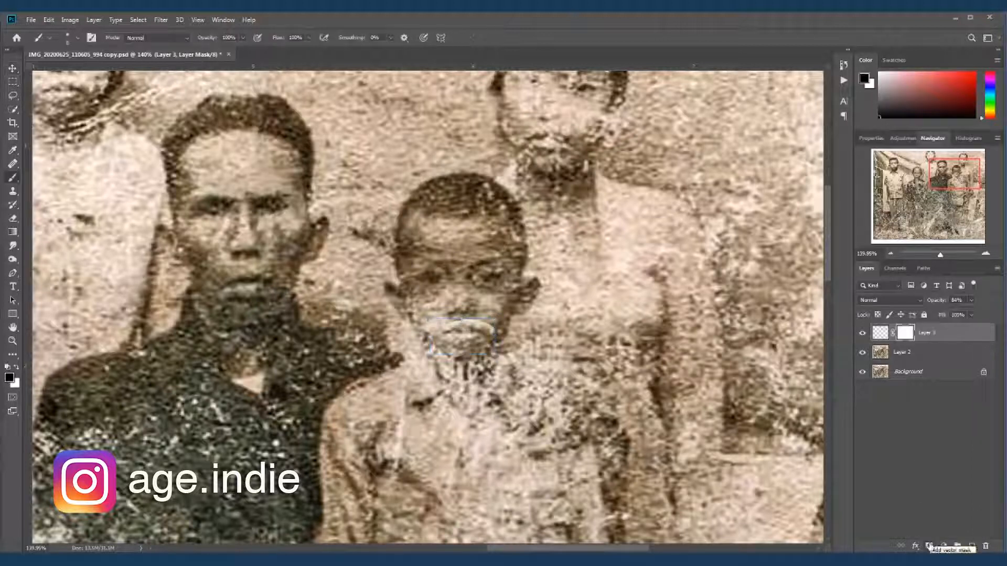
key(bracketright)
key(bracketright)
mouse_move(478, 321)
mouse_down()
mouse_move(496, 335)
mouse_move(453, 320)
mouse_move(450, 351)
mouse_move(470, 357)
mouse_up()
key(bracketright)
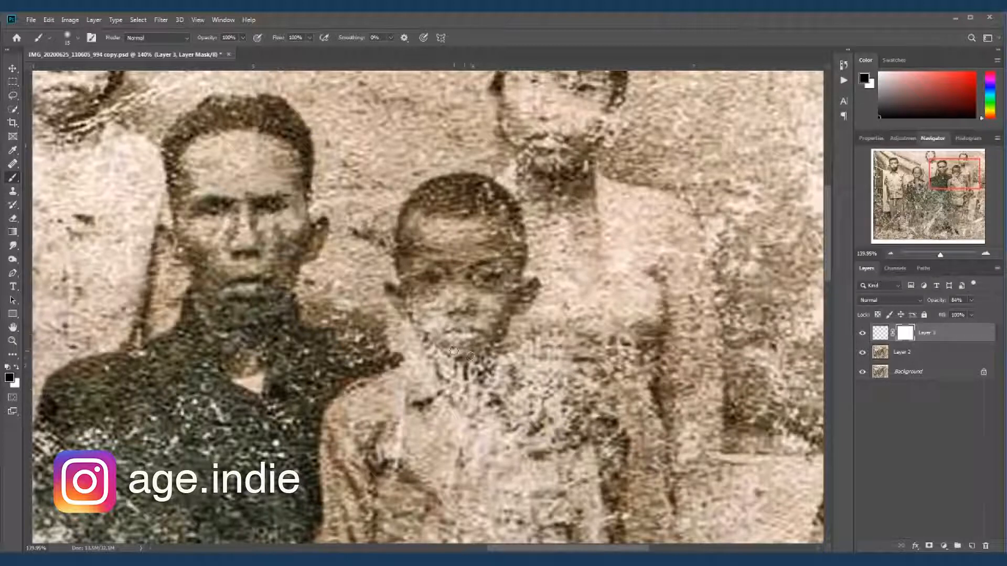
Compare the younger boy's face with the mouth patch hidden and shown.
scroll(557, 347, down, 4)
scroll(512, 357, up, 5)
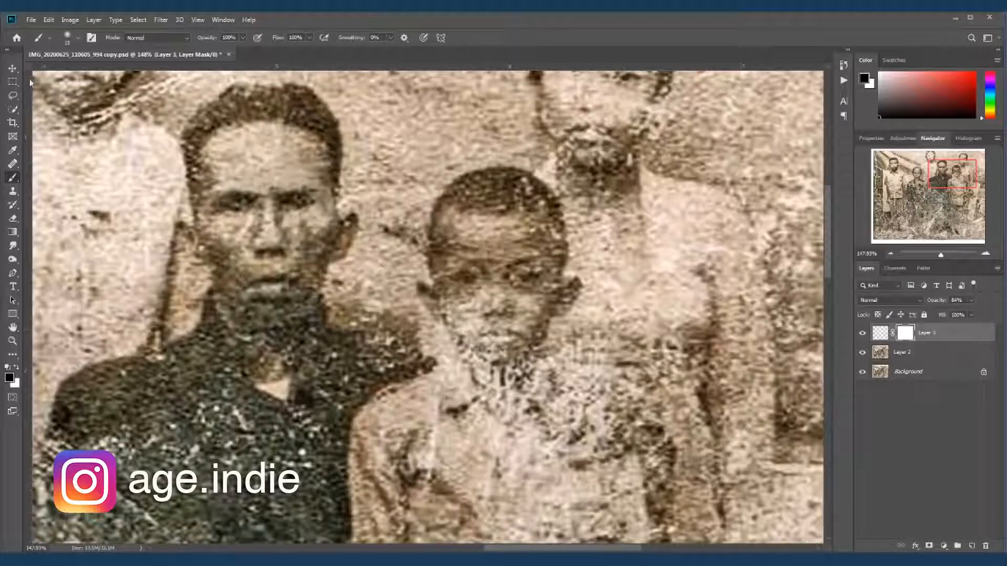
key(v)
click(864, 333)
click(863, 334)
click(863, 334)
click(863, 333)
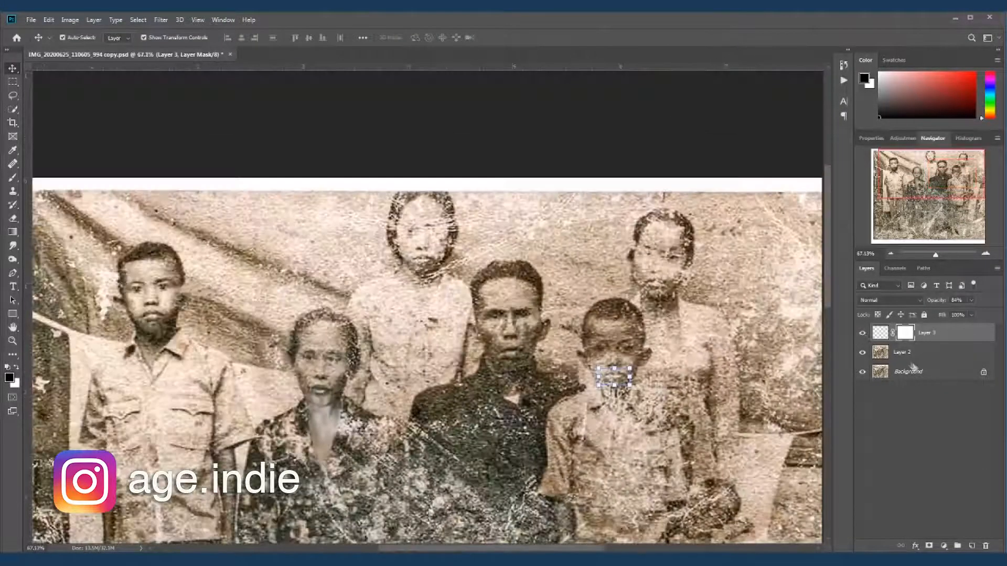
click(863, 333)
click(864, 333)
Duplicate the masked mouth patch and move the copy to the mouth of the figure at the rear right.
key(ctrl+j)
key(Return)
drag(660, 306, 658, 296)
Merge the younger boy's mouth patch with the retouched photo layer.
click(887, 354)
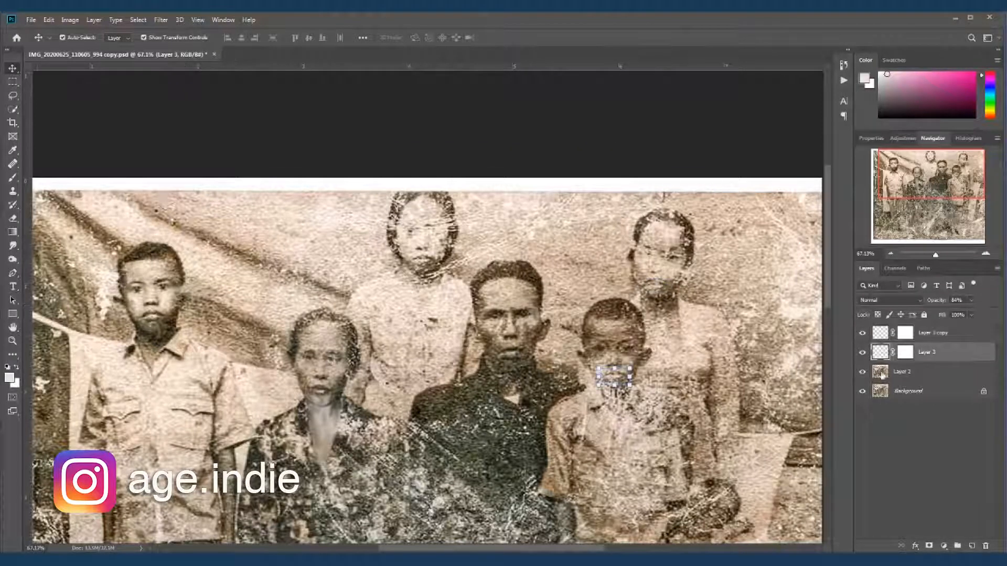
shift+click(883, 374)
right_click(883, 374)
click(955, 288)
right_click(964, 352)
click(861, 418)
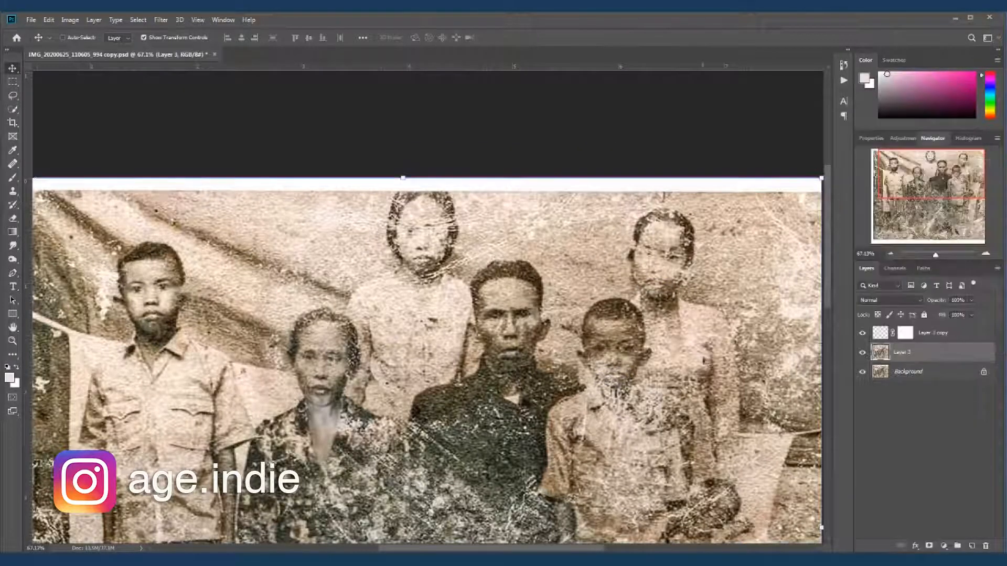
Merge the duplicated mouth patch down into the retouched photo layer.
scroll(664, 238, up, 3)
drag(665, 238, 653, 330)
drag(593, 246, 651, 257)
scroll(664, 330, up, 2)
key(ctrl+e)
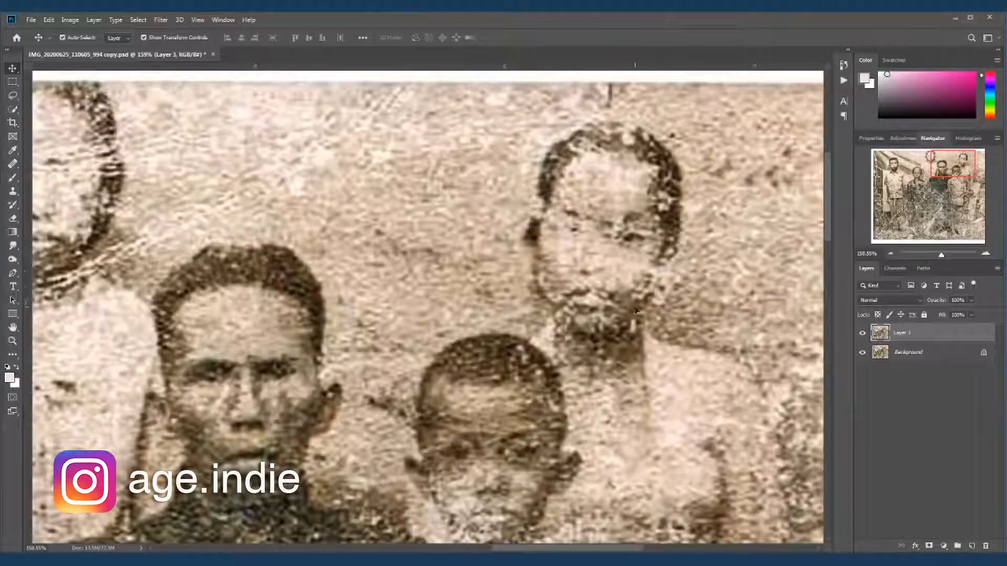
Smudge the younger boy's mouth, chin and lower cheek to blend the patch and remove the specks.
drag(467, 454, 472, 321)
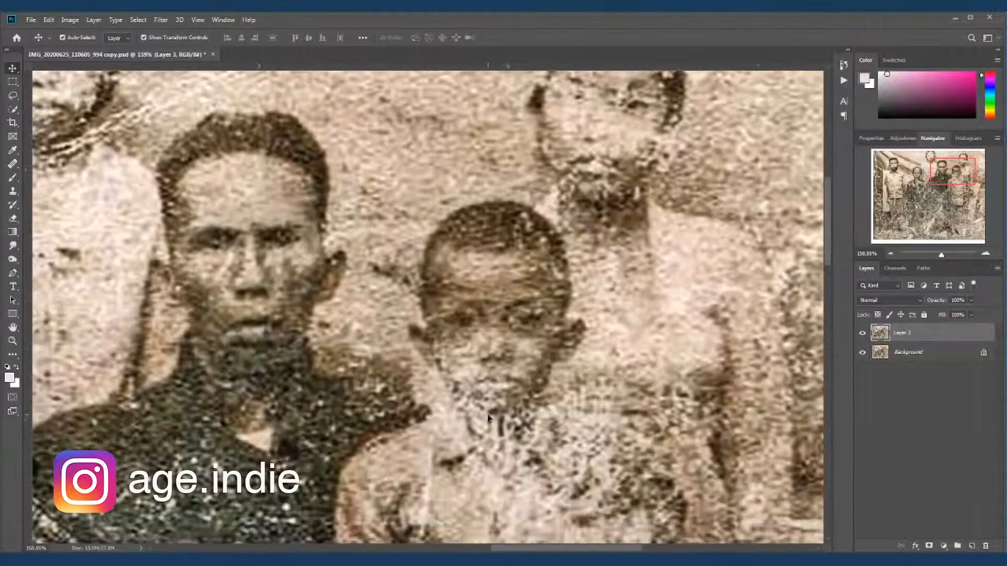
key(r)
mouse_move(484, 394)
mouse_down()
mouse_move(462, 387)
mouse_move(472, 403)
mouse_move(510, 407)
mouse_move(518, 393)
mouse_move(467, 357)
mouse_move(451, 364)
mouse_up()
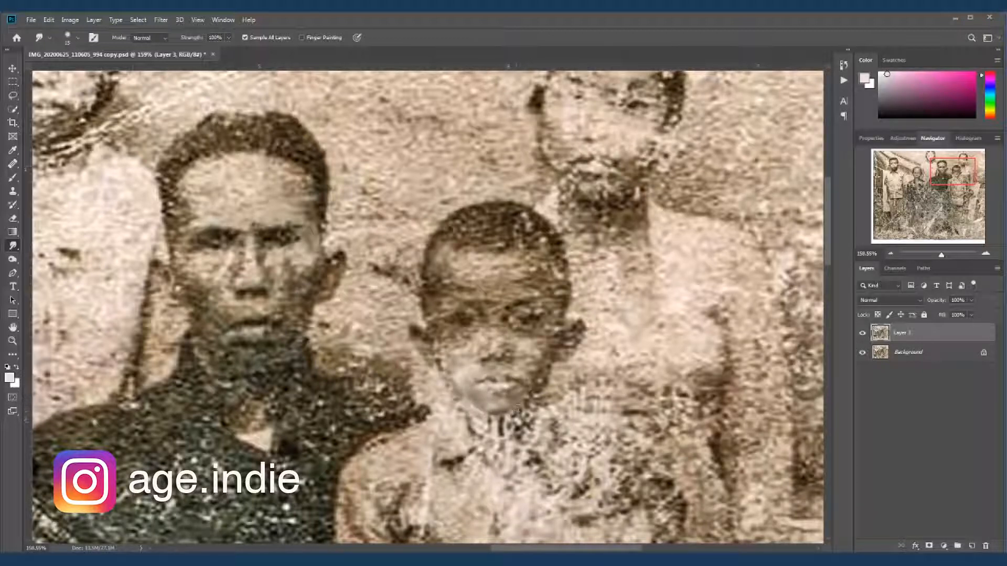
Smudge beneath the younger boy's chin to clear the specks along the top of his neck.
drag(492, 427, 512, 425)
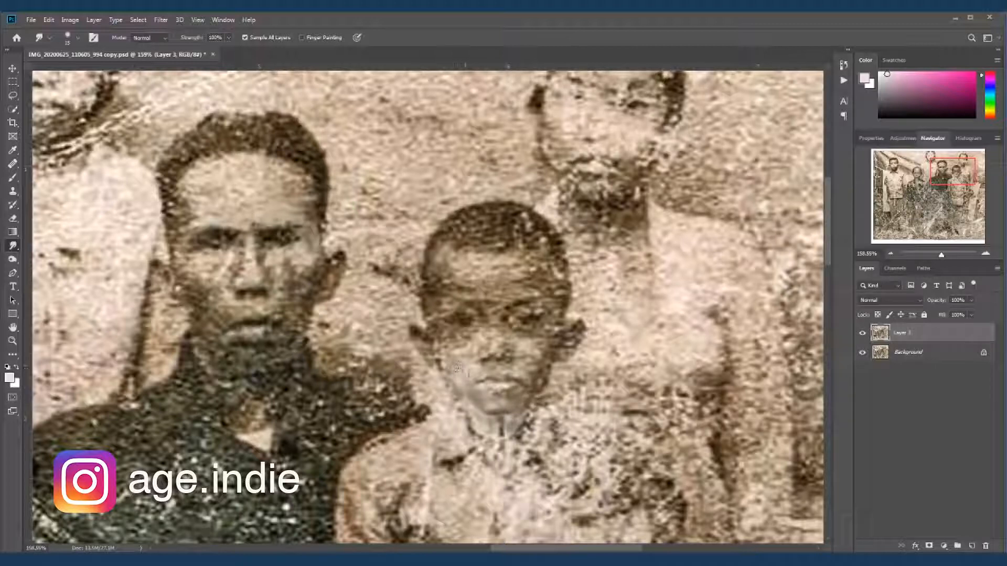
scroll(457, 370, down, 3)
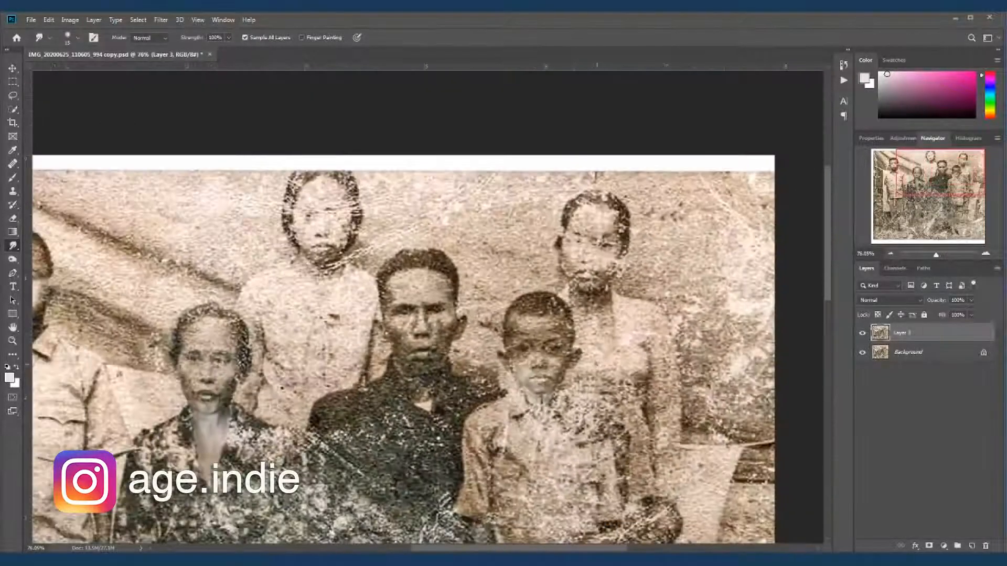
scroll(588, 407, down, 2)
Smudge the rear right figure's mouth and right-hand eye to clear the specks, comparing against the original photo.
drag(617, 275, 597, 317)
scroll(579, 321, up, 8)
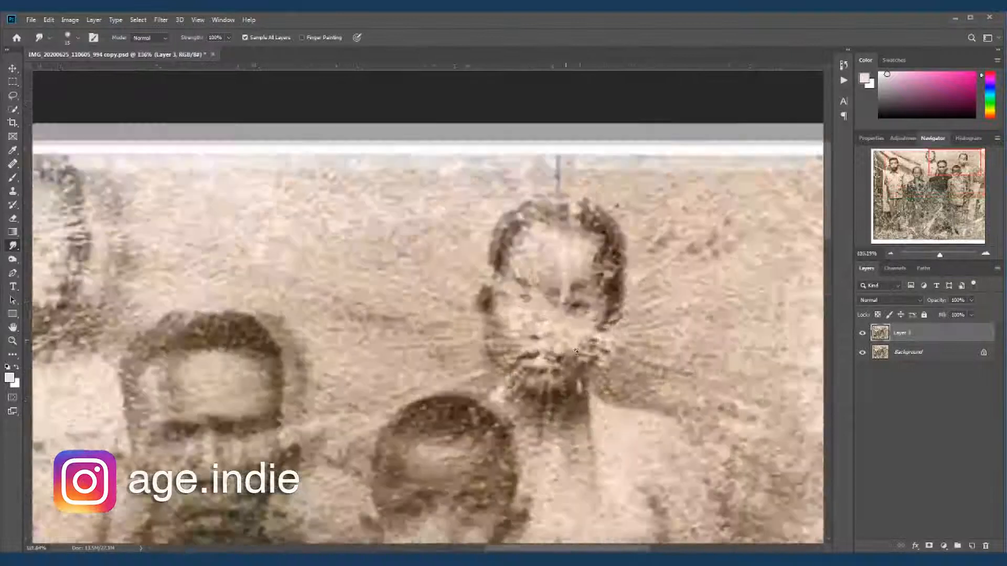
key(bracketleft)
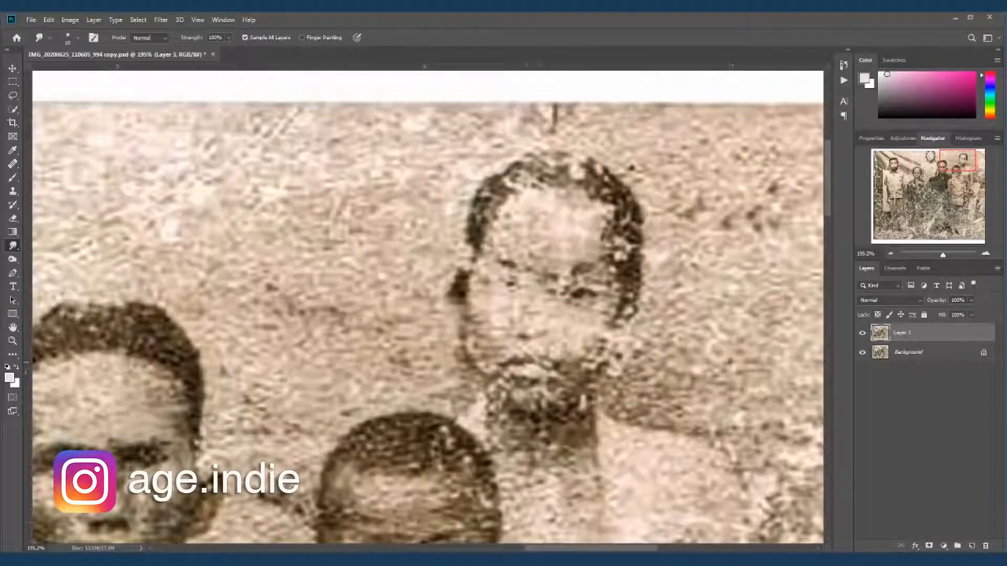
mouse_move(538, 360)
mouse_down()
mouse_move(556, 365)
mouse_move(552, 382)
mouse_up()
key(bracketright)
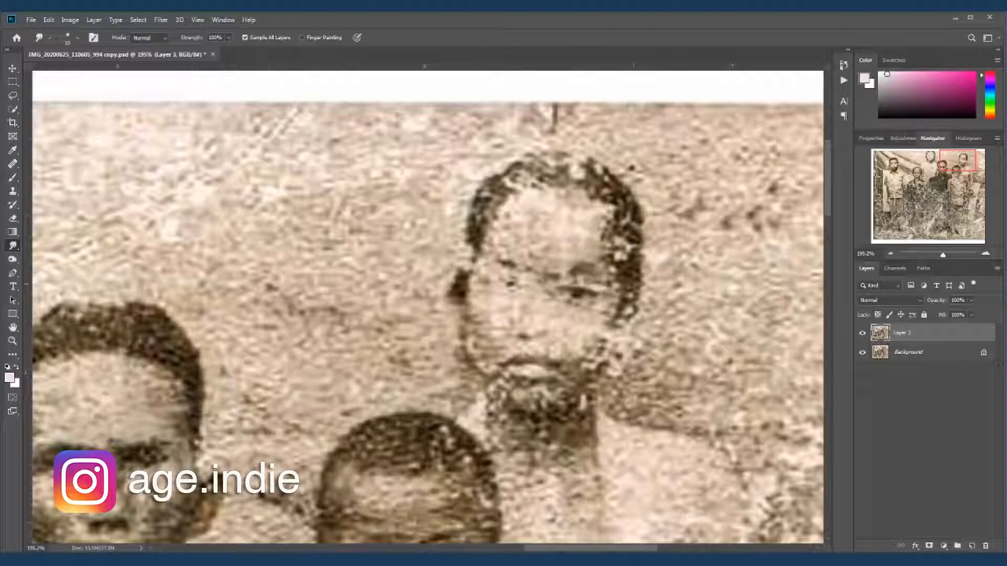
click(862, 334)
click(862, 334)
Copy the rear right figure's retouched right-hand eye to its own layer and flip it horizontally.
key(l)
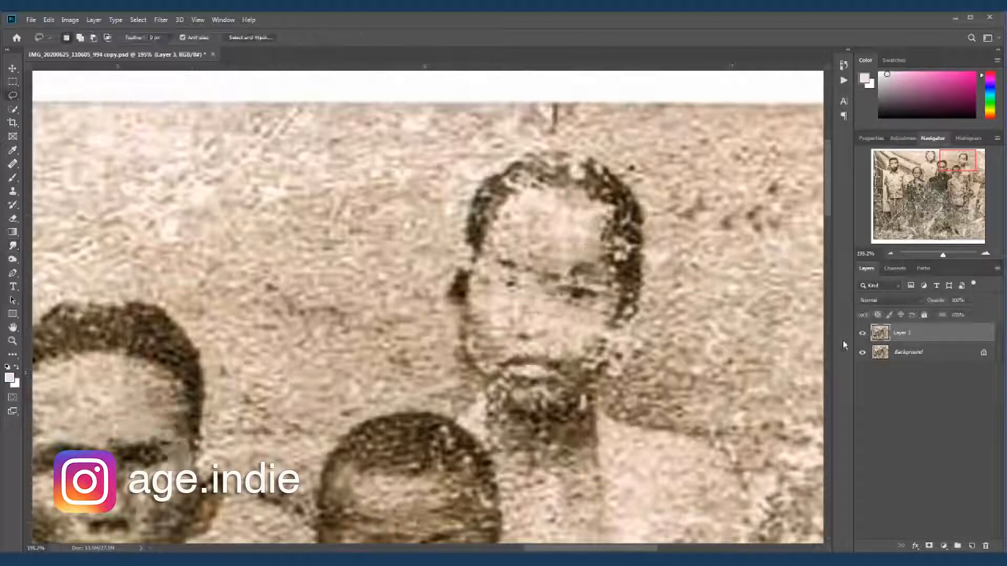
drag(583, 314, 603, 298)
key(ctrl+j)
key(v)
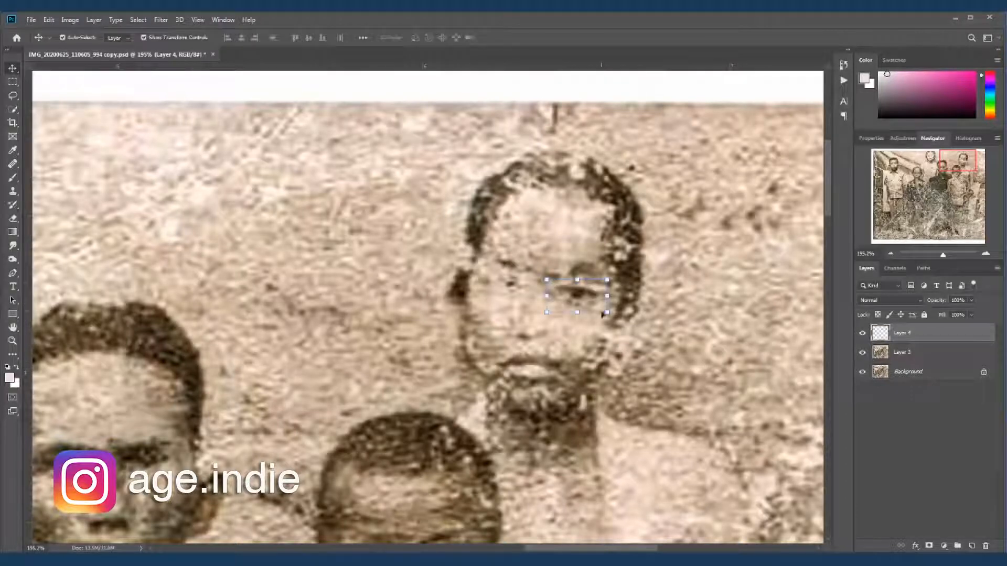
click(48, 20)
mouse_move(79, 241)
click(219, 349)
Fit the flipped eye patch, tilted clockwise, over the rear right figure's other eye and set its opacity to 77%.
drag(587, 303, 515, 292)
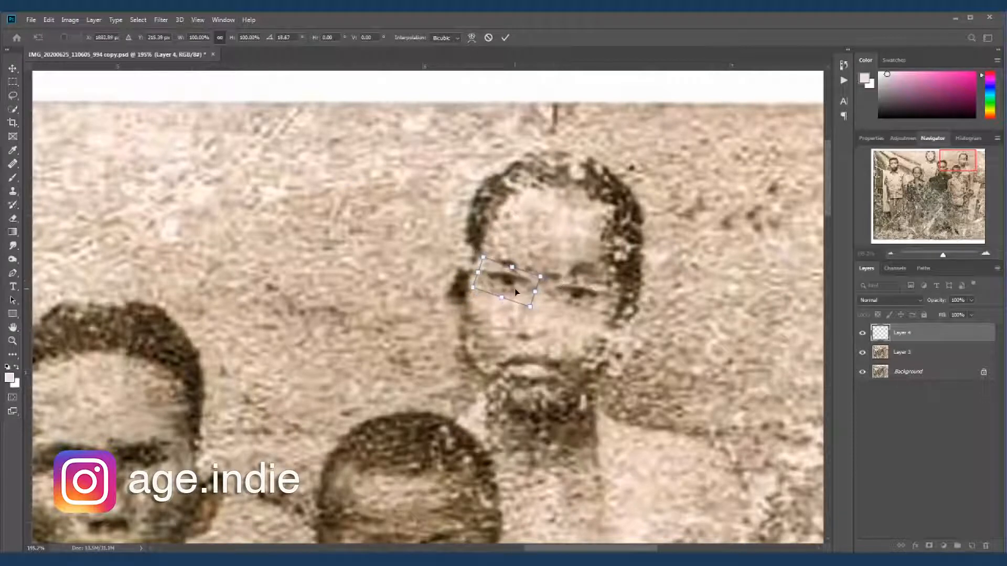
drag(971, 309, 960, 315)
drag(520, 297, 522, 299)
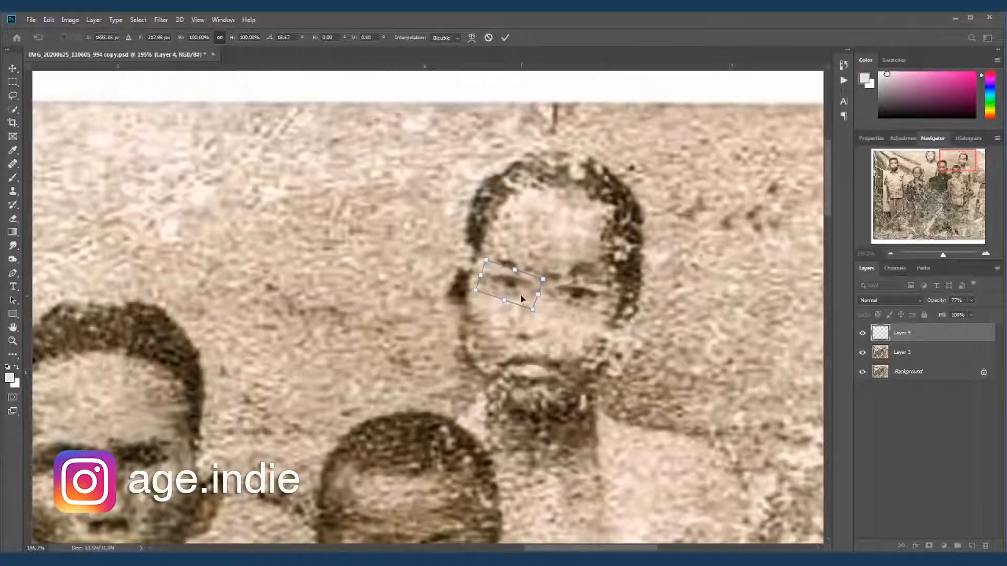
key(Return)
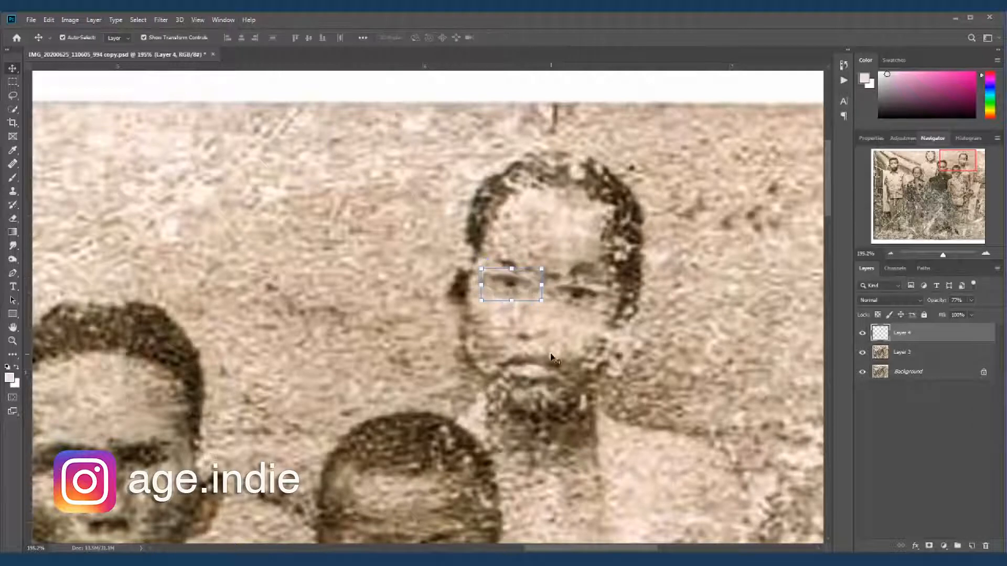
Merge the eye patch into the retouched photo layer and smudge the eyes and brows to blend it.
right_click(924, 359)
click(842, 428)
click(13, 246)
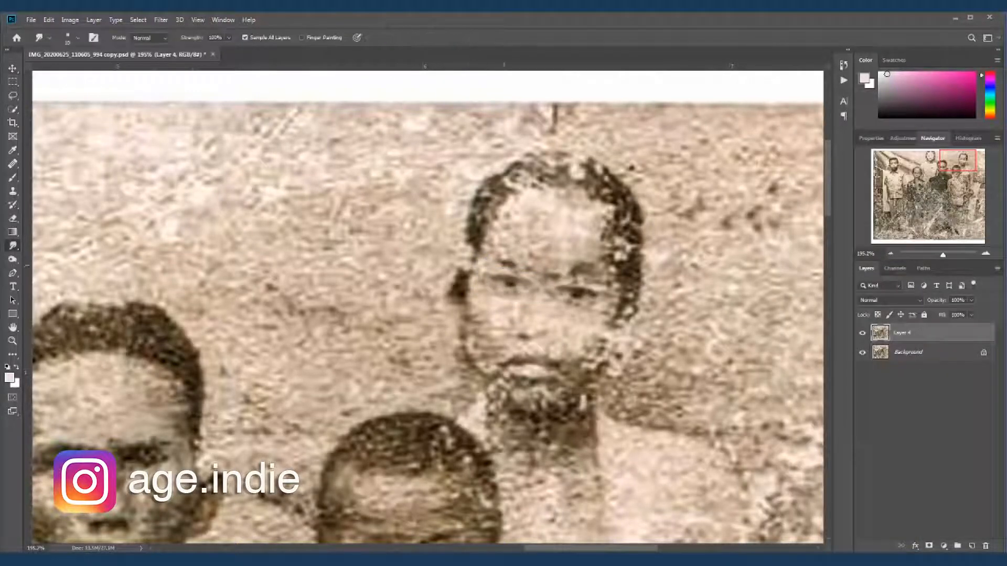
drag(517, 266, 529, 271)
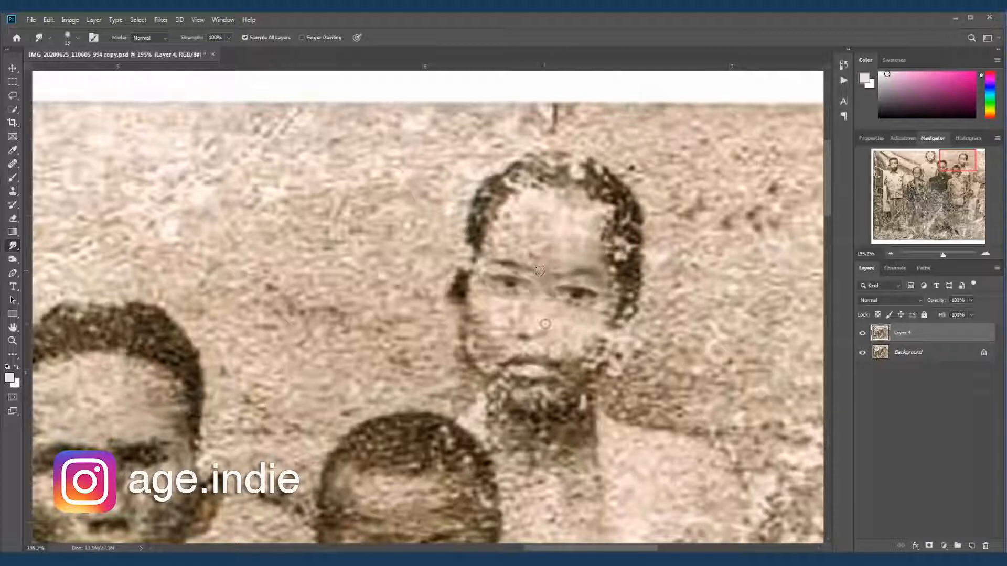
Paint the rear right figure's missing nostril with a sampled brown at 36% brush opacity.
key(b)
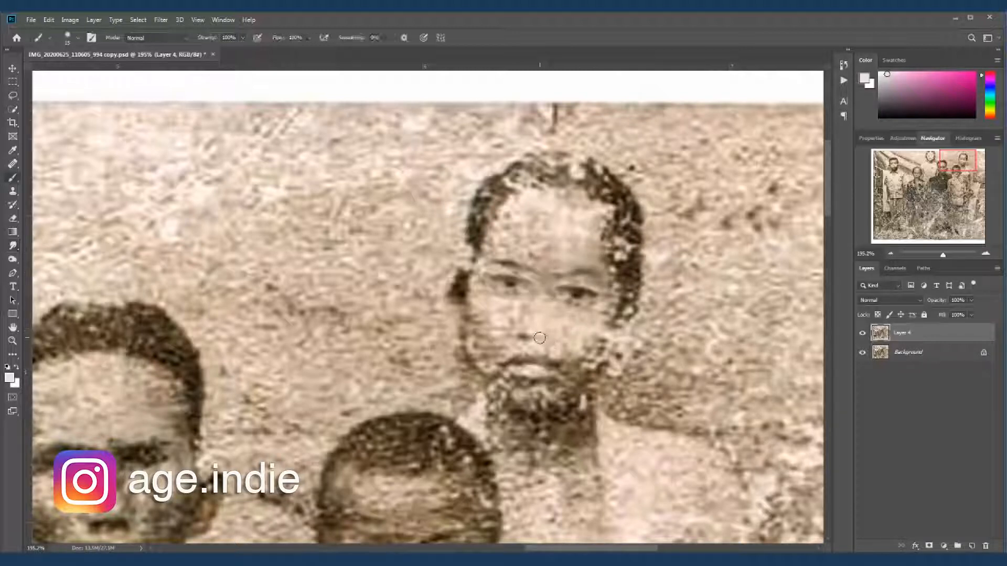
alt+click(532, 339)
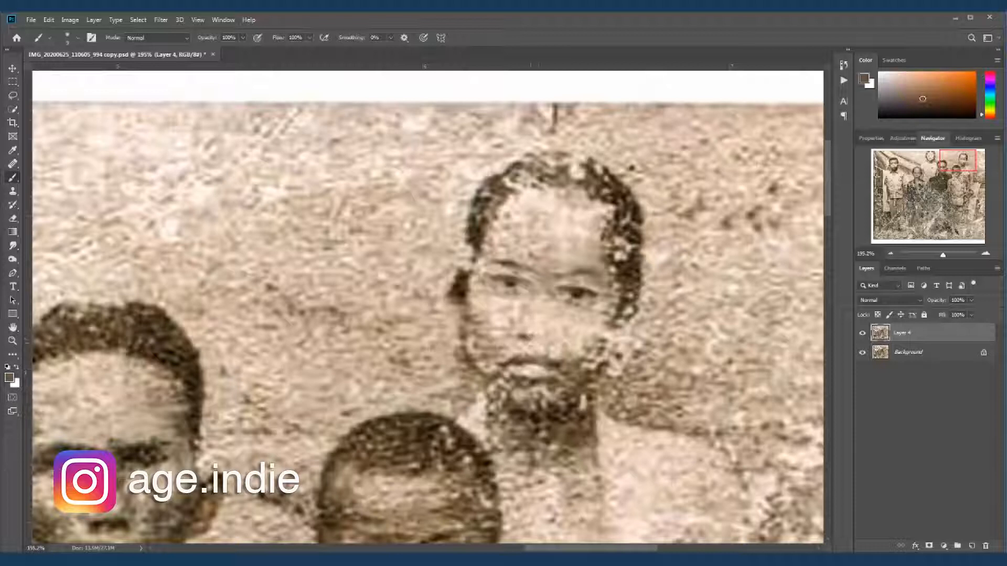
drag(243, 38, 212, 56)
click(539, 339)
key(ctrl+0)
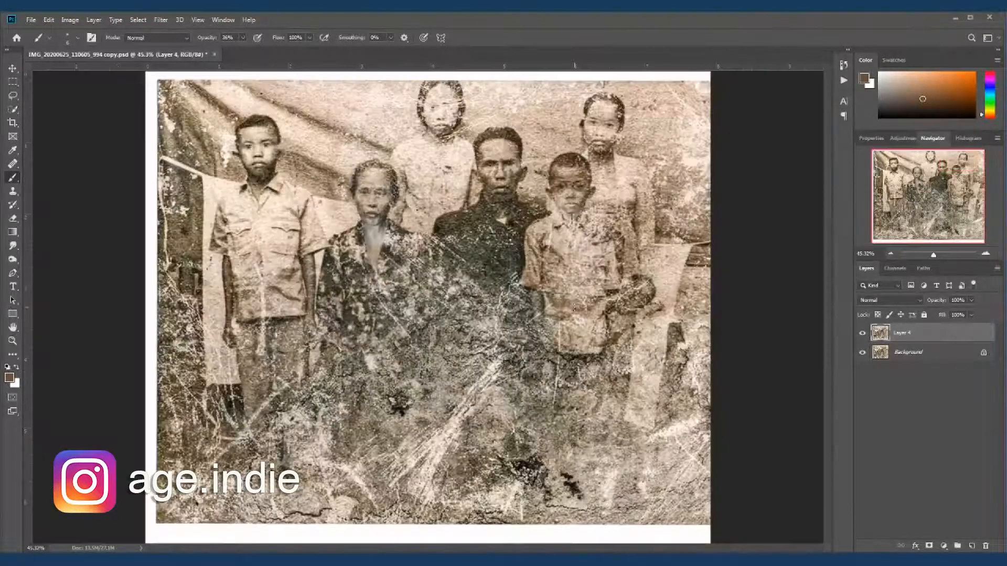
Copy the rear centre figure's intact left-hand eye to its own layer and flip it horizontally.
scroll(446, 136, up, 8)
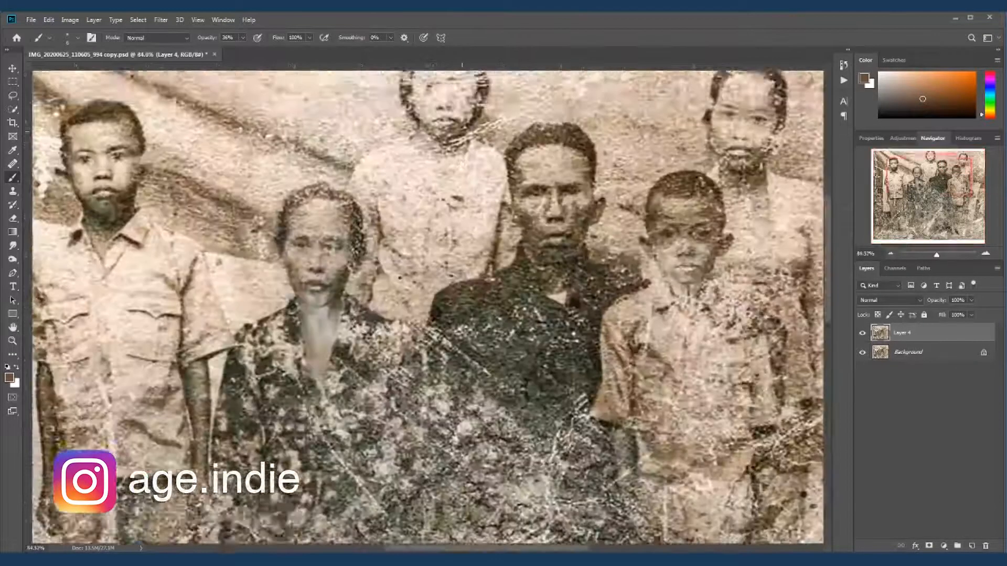
key(r)
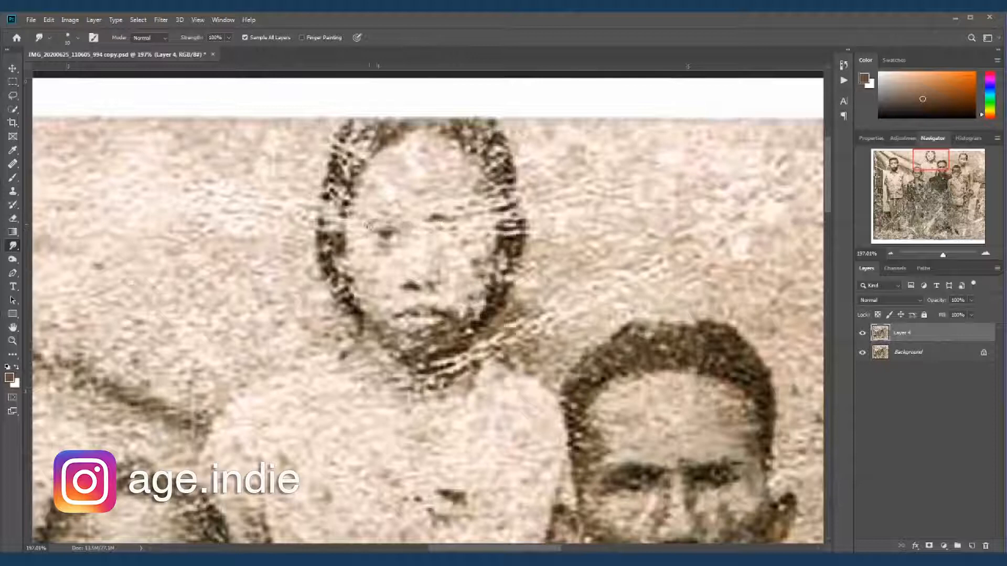
key(b)
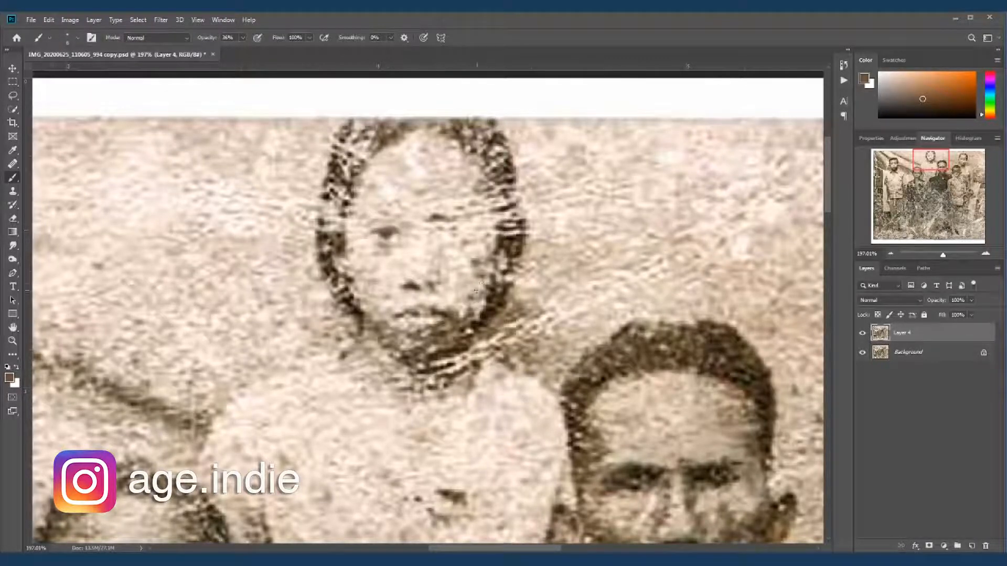
scroll(477, 286, down, 5)
key(l)
scroll(442, 271, up, 5)
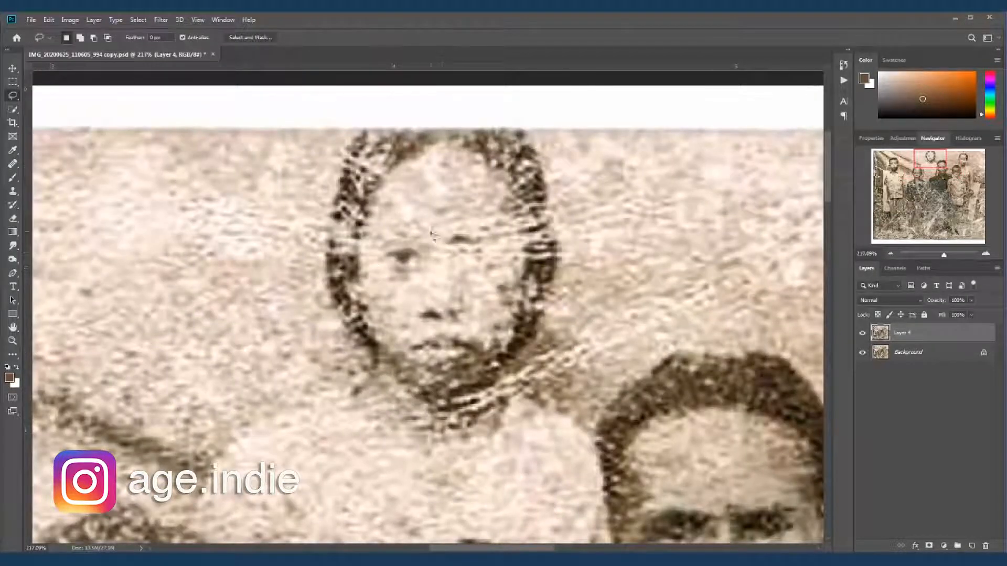
drag(390, 288, 431, 272)
key(ctrl+j)
key(v)
click(49, 19)
mouse_move(152, 240)
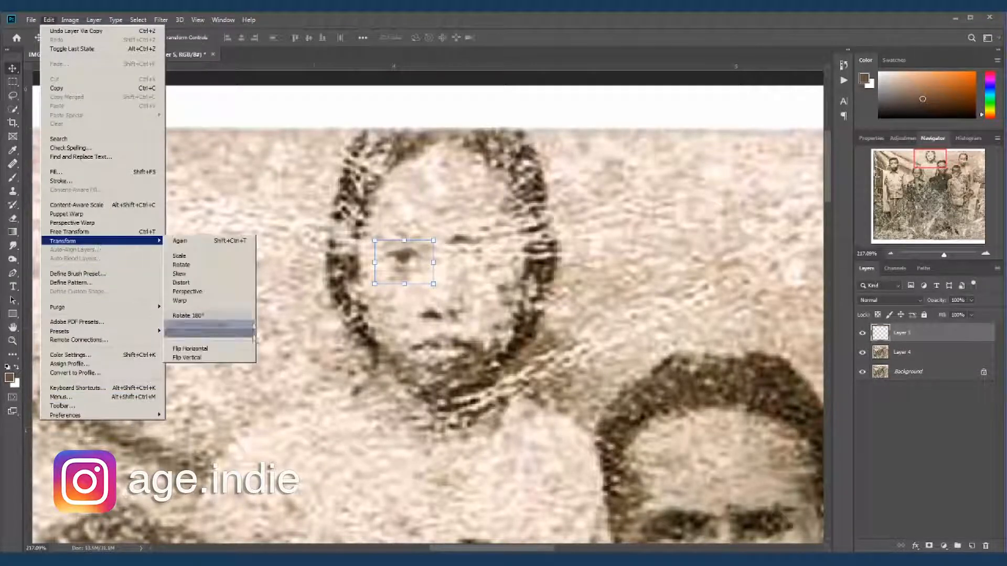
click(194, 342)
Place the flipped eye over the rear centre figure's damaged eye and soften its edges with a layer mask.
mouse_move(505, 274)
mouse_down()
mouse_move(460, 250)
mouse_move(472, 278)
mouse_move(511, 268)
mouse_up()
click(929, 546)
key(b)
key(bracketright)
key(bracketright)
key(bracketright)
key(bracketright)
key(bracketright)
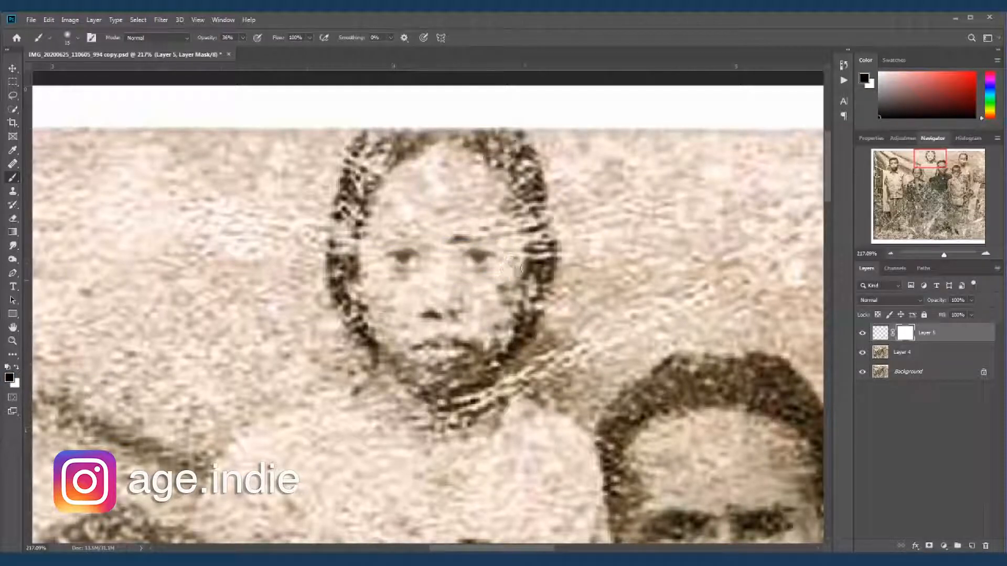
Merge the masked eye patch into the retouched photo layer.
right_click(955, 358)
click(858, 418)
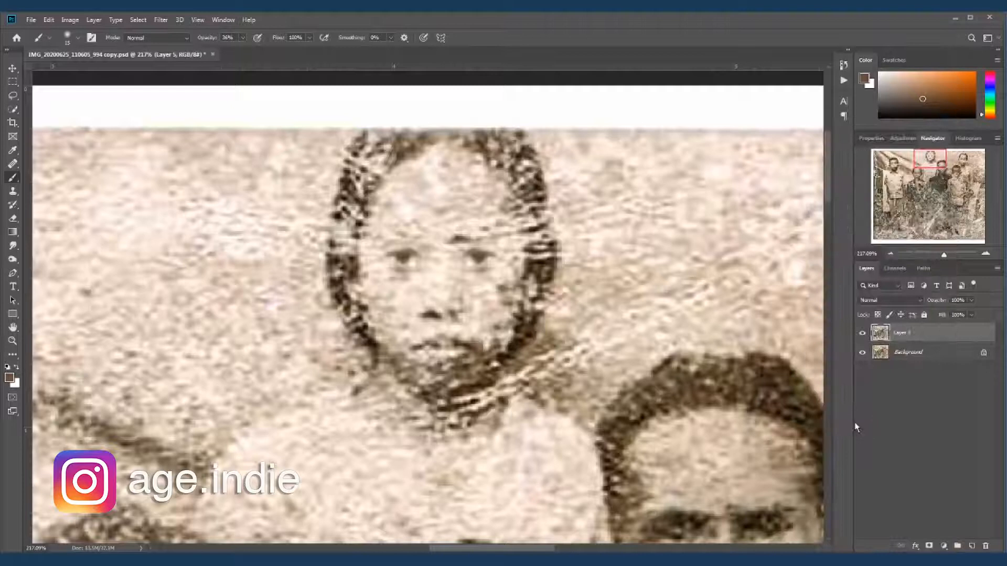
key(ctrl+0)
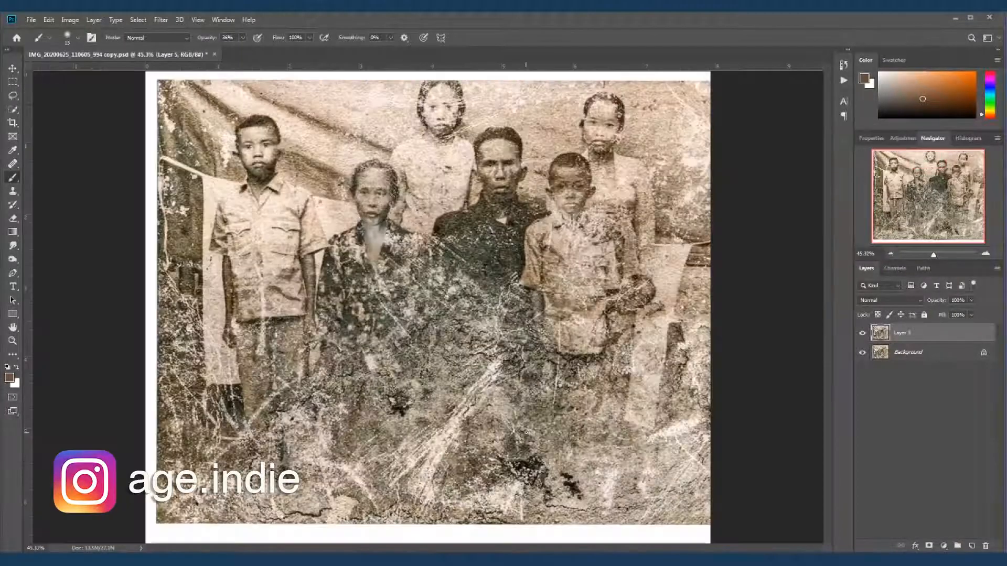
Duplicate the retouched photo layer within the same document.
drag(375, 234, 420, 235)
drag(493, 126, 477, 260)
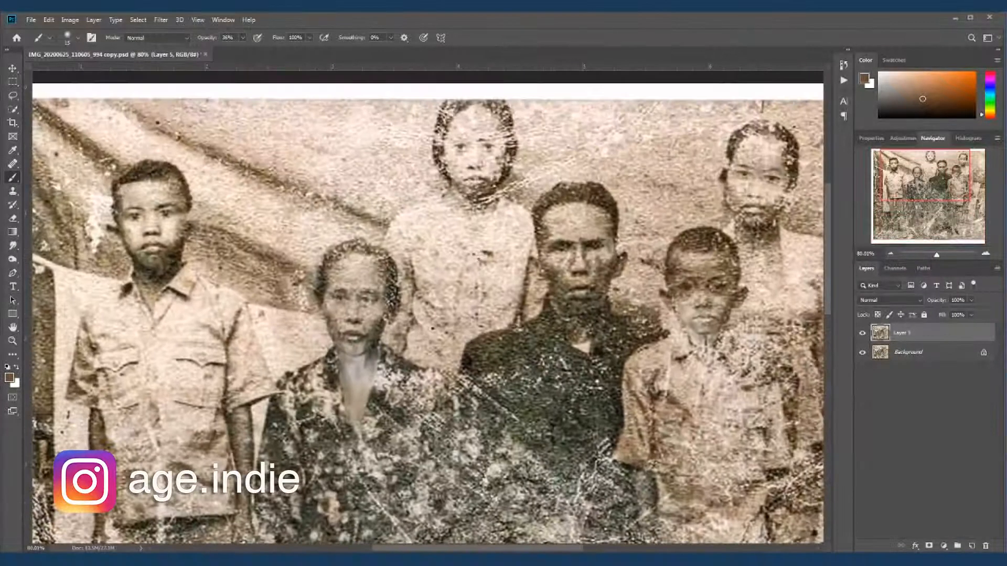
drag(534, 367, 502, 367)
drag(530, 420, 530, 360)
key(ctrl+alt+j)
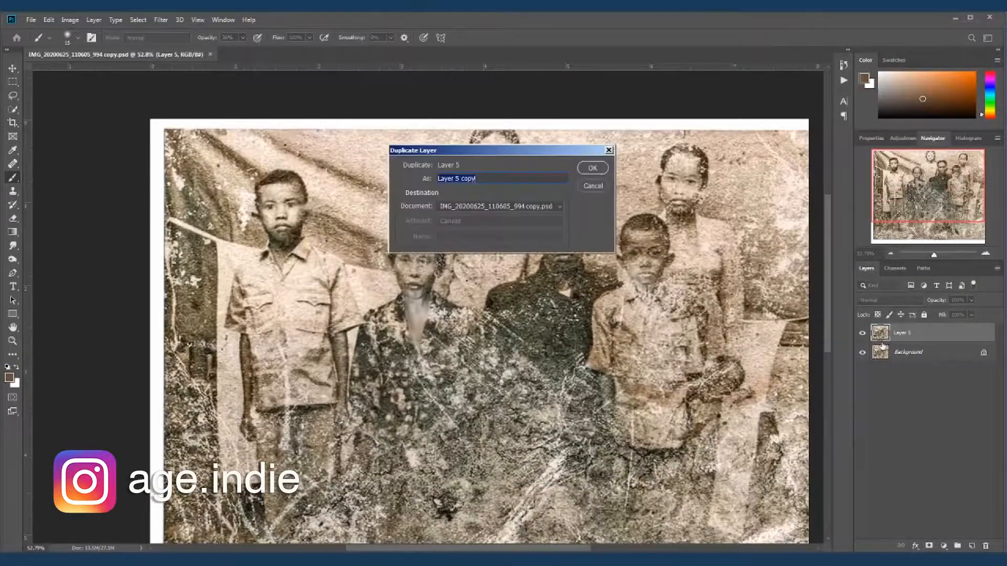
key(Return)
Smudge the forehead and cheeks of the boy standing at the far left to smooth the grain.
drag(269, 175, 374, 177)
drag(258, 347, 304, 295)
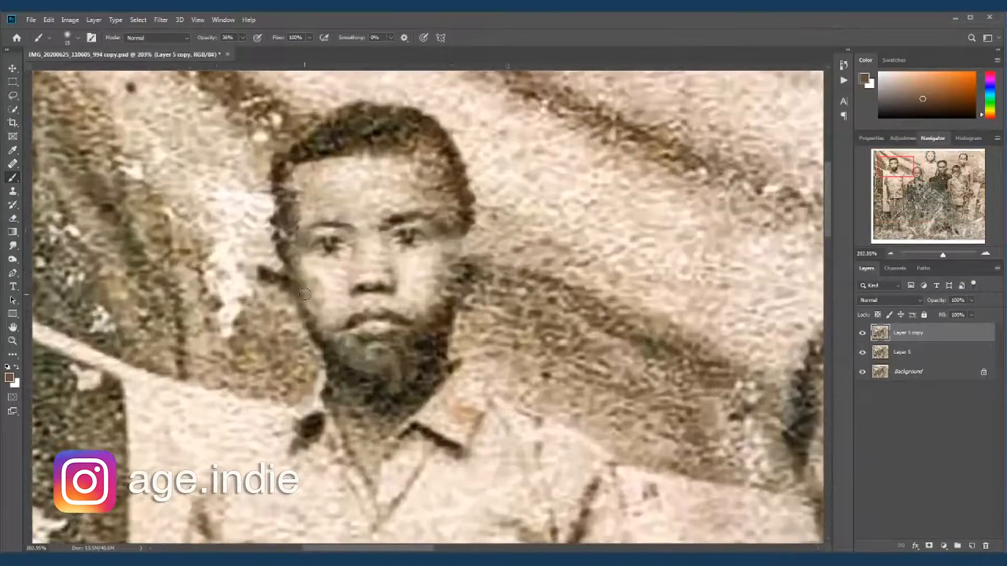
click(12, 245)
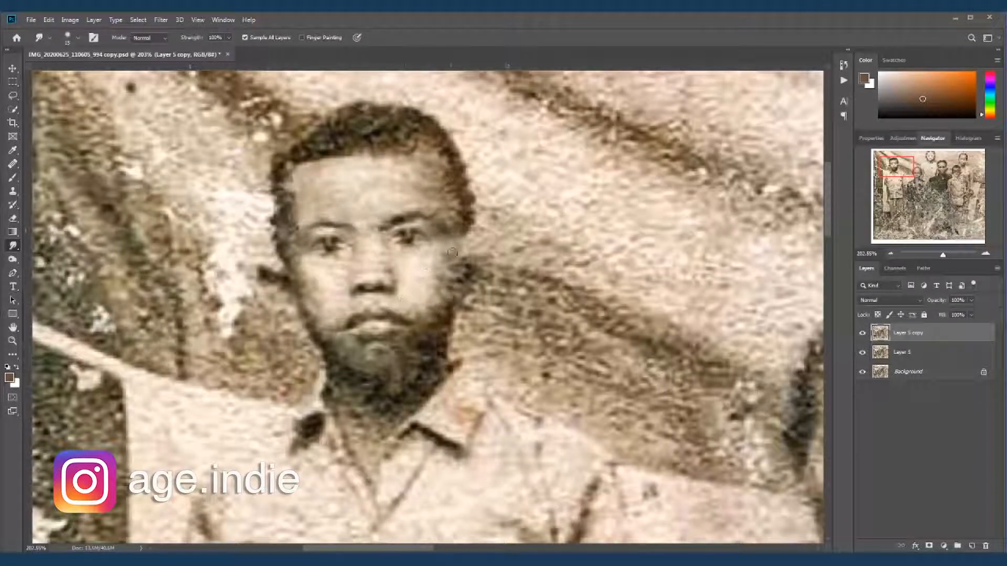
key(bracketleft)
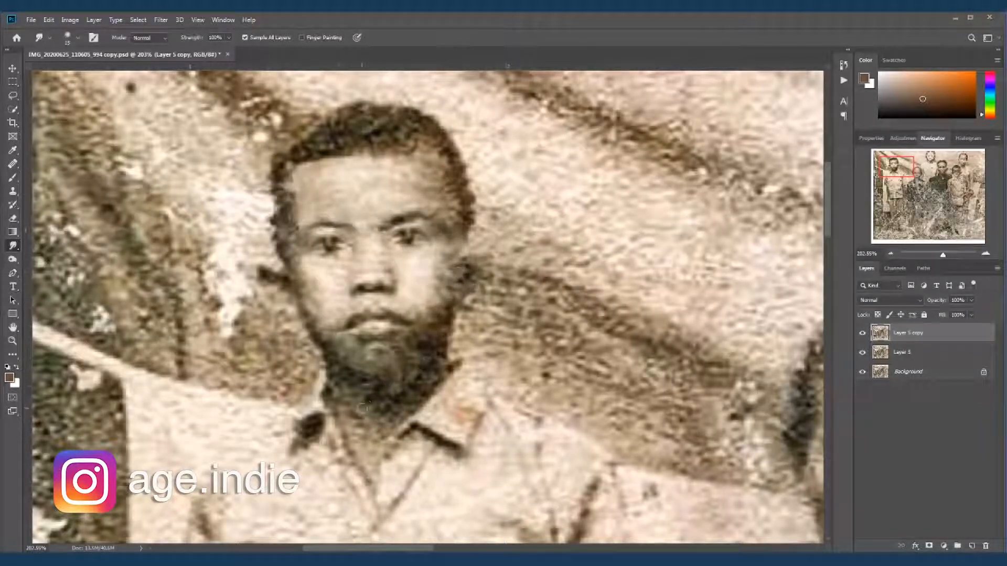
Smudge the far-left boy's shirt collar and the fabric beside it to smooth the specks.
scroll(470, 400, down, 1)
drag(359, 474, 403, 351)
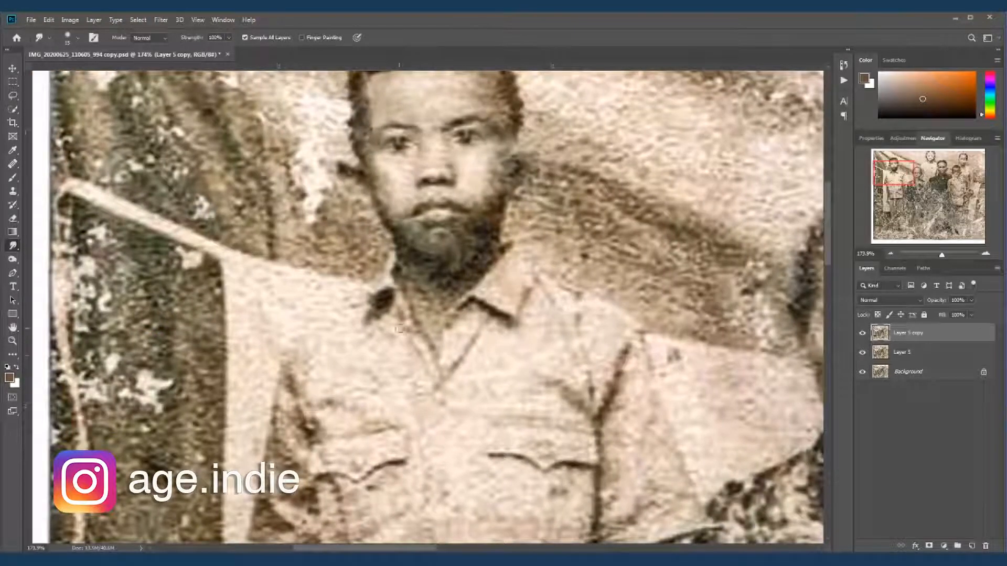
mouse_move(384, 302)
mouse_down()
mouse_move(371, 317)
mouse_move(362, 310)
mouse_up()
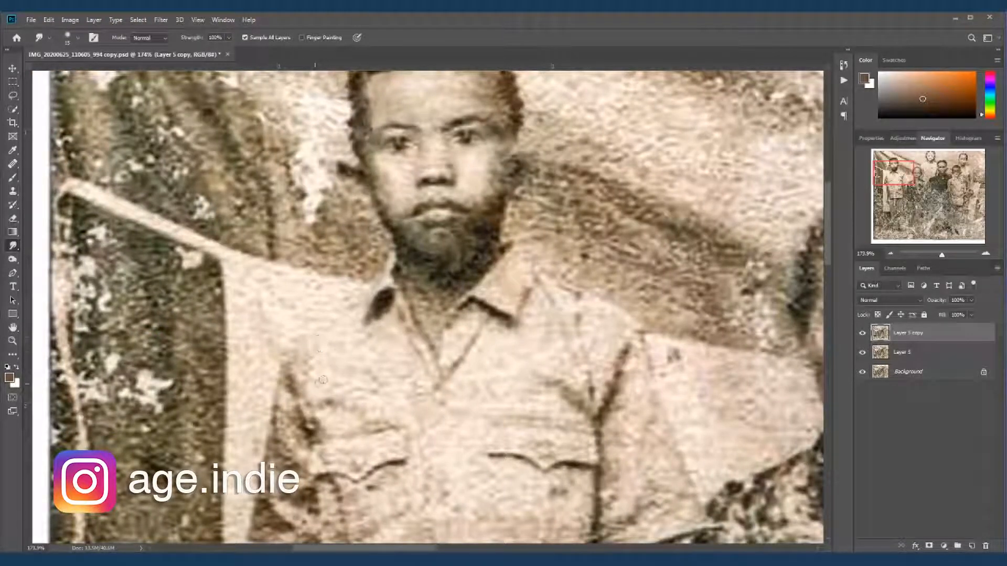
mouse_move(316, 456)
mouse_down()
mouse_move(316, 385)
mouse_move(373, 276)
mouse_up()
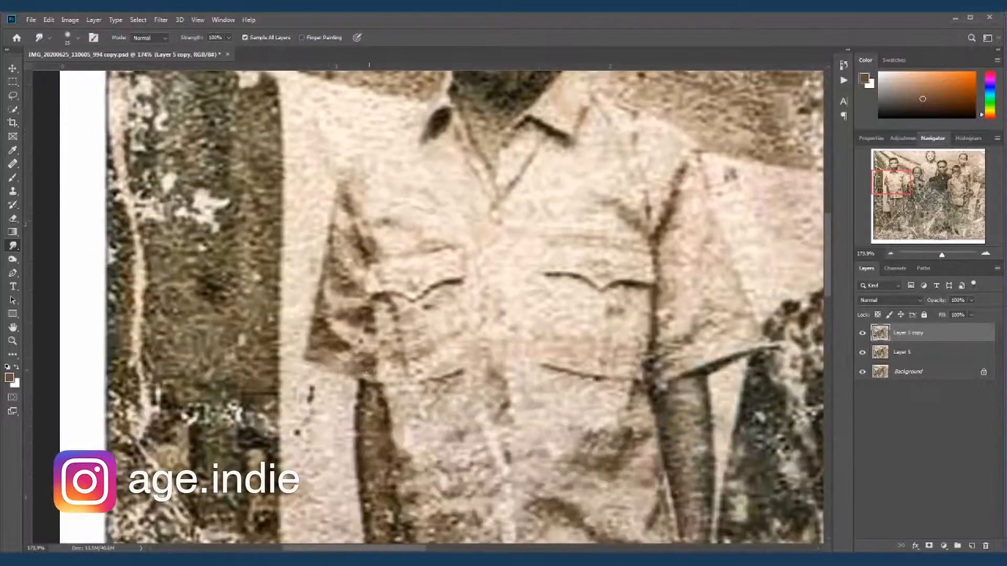
drag(401, 471, 381, 238)
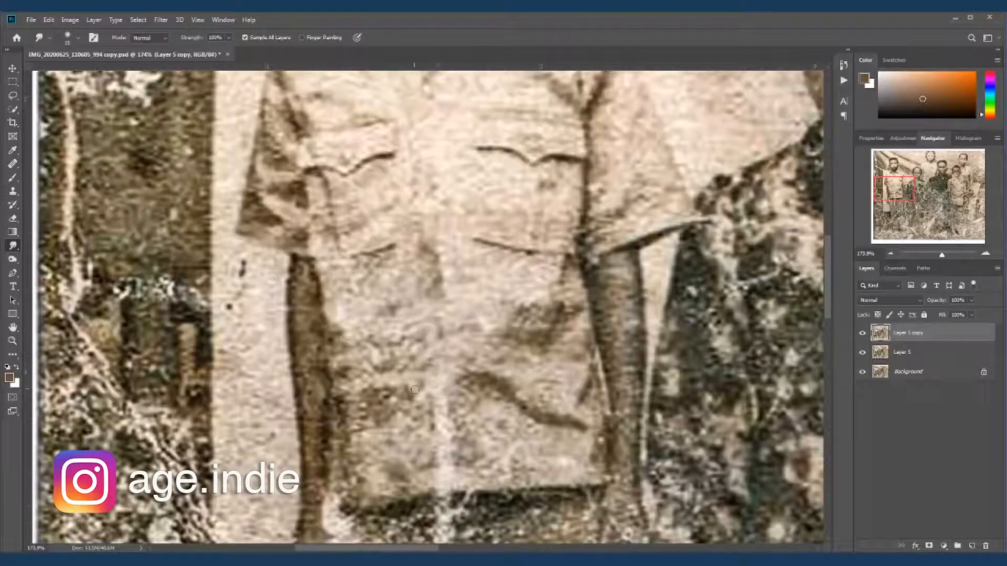
Smudge the far-left boy's forehead, cheek and jawline to smooth the remaining grain on his face.
scroll(415, 389, down, 5)
scroll(476, 360, down, 3)
scroll(480, 229, up, 7)
key(])
mouse_move(426, 194)
mouse_down()
mouse_move(435, 186)
mouse_move(390, 221)
mouse_move(356, 192)
mouse_move(332, 207)
mouse_up()
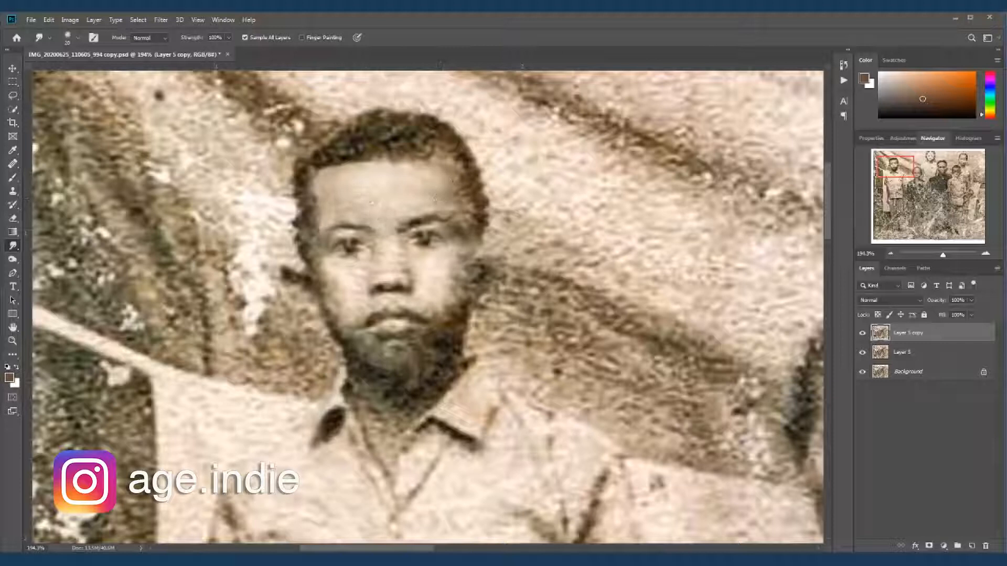
key([)
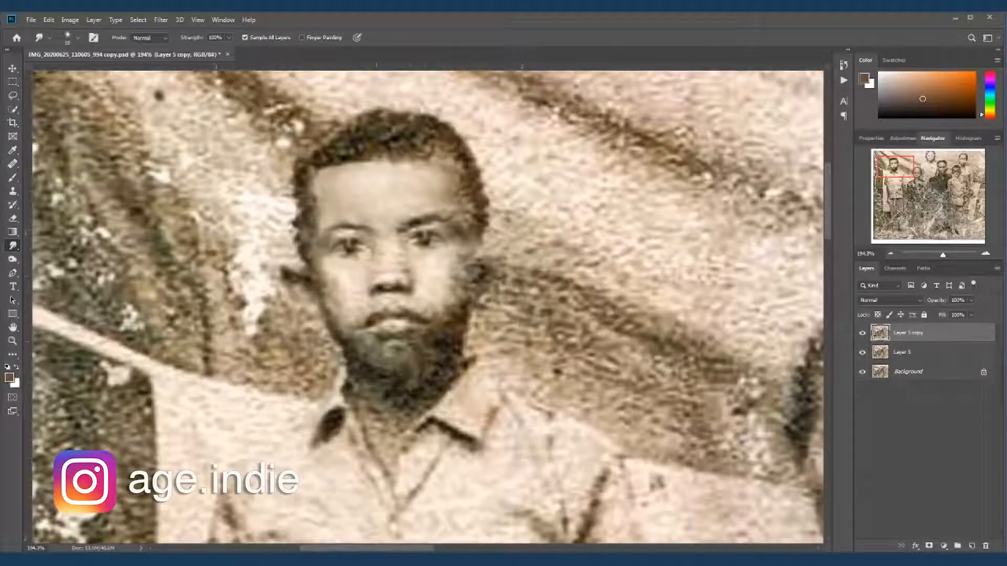
key(bracketright)
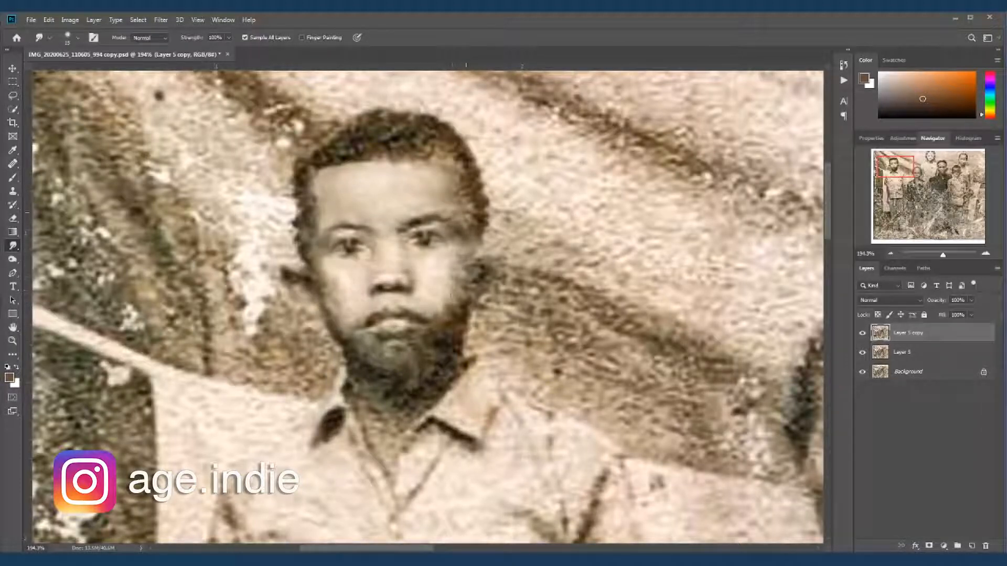
mouse_move(456, 290)
mouse_down()
mouse_move(477, 256)
mouse_move(452, 303)
mouse_up()
mouse_move(354, 376)
mouse_down()
mouse_move(414, 383)
mouse_move(454, 367)
mouse_move(382, 404)
mouse_move(347, 361)
mouse_up()
Smudge the far-left boy's shirt from the shoulder down to the chest pocket to smooth the fabric.
scroll(401, 438, down, 10)
scroll(254, 144, up, 9)
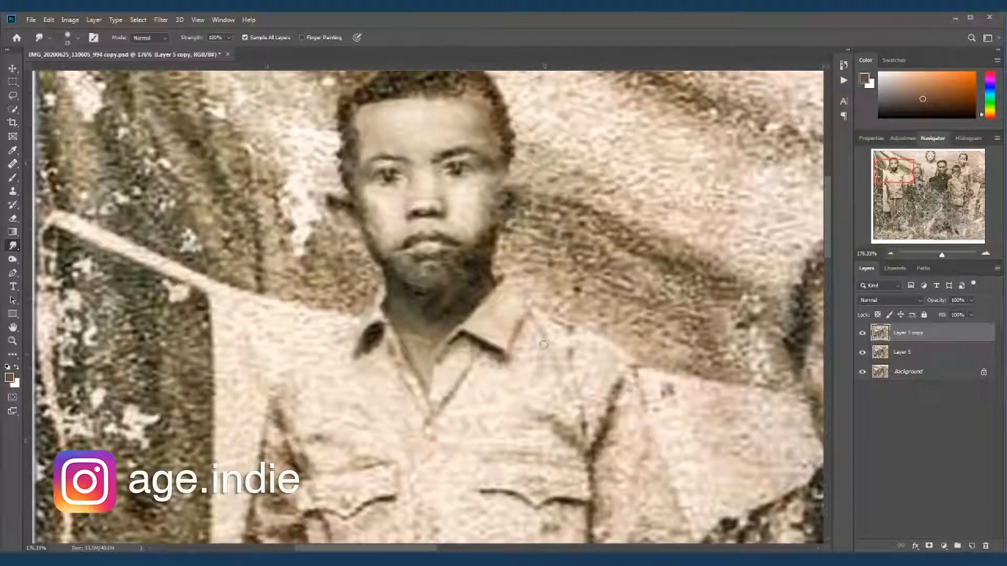
mouse_move(571, 334)
mouse_down()
mouse_move(563, 389)
mouse_move(533, 356)
mouse_move(594, 349)
mouse_move(597, 401)
mouse_move(631, 379)
mouse_up()
mouse_move(574, 435)
mouse_down()
mouse_move(498, 433)
mouse_move(555, 444)
mouse_move(490, 419)
mouse_move(515, 434)
mouse_up()
mouse_move(628, 384)
mouse_down()
mouse_move(583, 317)
mouse_move(594, 351)
mouse_move(573, 392)
mouse_move(598, 395)
mouse_move(620, 440)
mouse_up()
mouse_move(558, 477)
mouse_down()
mouse_move(619, 469)
mouse_move(582, 491)
mouse_up()
drag(582, 491, 568, 394)
mouse_move(535, 438)
mouse_down()
mouse_move(559, 392)
mouse_move(636, 406)
mouse_up()
drag(636, 406, 620, 352)
mouse_move(556, 392)
mouse_down()
mouse_move(532, 439)
mouse_move(571, 453)
mouse_move(562, 495)
mouse_move(551, 409)
mouse_move(544, 452)
mouse_move(544, 419)
mouse_move(557, 490)
mouse_up()
Smudge the lower part of the boy's shirt below the smoothed pocket, along with the arm beside it.
scroll(540, 452, down, 2)
scroll(543, 420, down, 2)
scroll(544, 262, down, 5)
scroll(481, 218, up, 5)
mouse_move(489, 271)
mouse_down()
mouse_move(476, 372)
mouse_move(530, 386)
mouse_move(540, 400)
mouse_move(498, 404)
mouse_up()
drag(547, 326, 543, 289)
mouse_move(588, 216)
mouse_down()
mouse_move(587, 244)
mouse_move(568, 222)
mouse_move(541, 238)
mouse_move(601, 270)
mouse_move(590, 329)
mouse_move(573, 286)
mouse_move(541, 290)
mouse_move(505, 325)
mouse_move(526, 326)
mouse_move(488, 354)
mouse_move(594, 372)
mouse_move(601, 412)
mouse_move(530, 397)
mouse_move(480, 412)
mouse_move(551, 420)
mouse_move(526, 408)
mouse_move(532, 477)
mouse_move(572, 459)
mouse_move(577, 496)
mouse_up()
Smudge the rest of the boy's shirt front, its hem and the other arm with a larger brush to remove the specks.
key(bracketright)
key(bracketright)
key(bracketright)
key(bracketright)
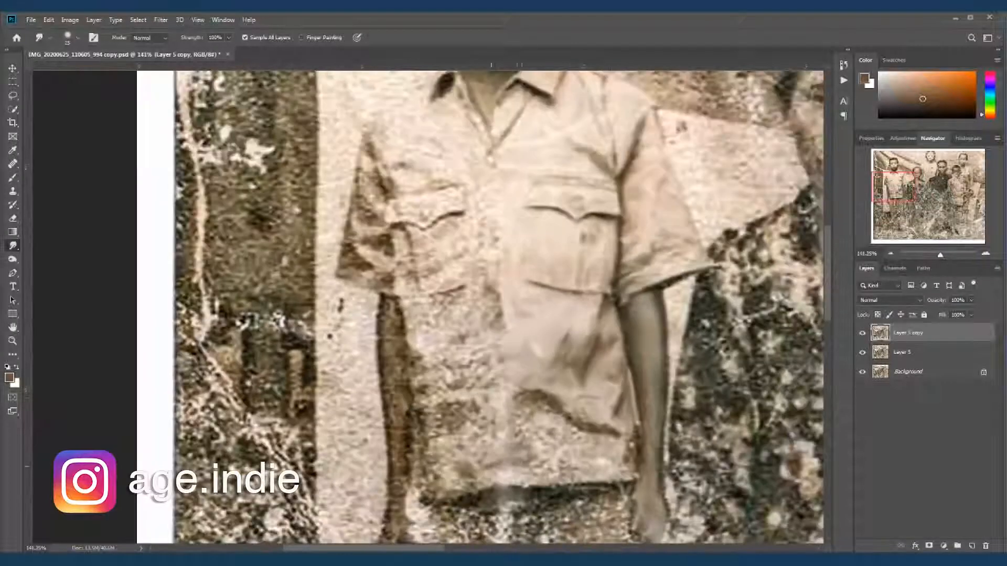
mouse_move(506, 453)
mouse_down()
mouse_move(506, 409)
mouse_move(635, 435)
mouse_move(614, 480)
mouse_move(580, 438)
mouse_move(481, 481)
mouse_move(552, 492)
mouse_up()
mouse_move(496, 494)
mouse_down()
mouse_move(487, 509)
mouse_move(488, 455)
mouse_move(512, 470)
mouse_move(492, 430)
mouse_move(530, 407)
mouse_move(503, 396)
mouse_move(566, 386)
mouse_move(564, 349)
mouse_up()
drag(563, 296, 569, 351)
mouse_move(569, 351)
mouse_down()
mouse_move(546, 378)
mouse_move(512, 362)
mouse_move(501, 401)
mouse_move(496, 315)
mouse_move(511, 335)
mouse_move(548, 270)
mouse_move(524, 254)
mouse_move(515, 227)
mouse_move(547, 283)
mouse_up()
mouse_move(526, 232)
mouse_down()
mouse_move(480, 248)
mouse_move(478, 391)
mouse_move(469, 307)
mouse_up()
mouse_move(489, 331)
mouse_down()
mouse_move(506, 427)
mouse_move(494, 448)
mouse_up()
drag(494, 448, 491, 281)
mouse_move(510, 395)
mouse_down()
mouse_move(501, 435)
mouse_move(433, 345)
mouse_move(453, 342)
mouse_move(446, 390)
mouse_up()
drag(496, 337, 461, 391)
drag(555, 326, 513, 323)
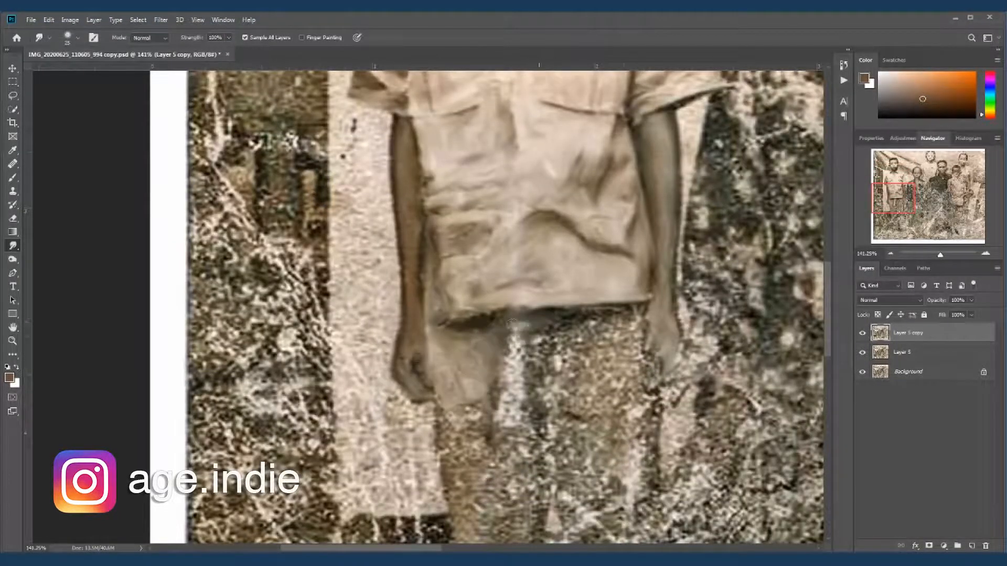
Smudge the boy's first trouser leg from below the shirt hem downward to cover the scratches.
scroll(513, 324, down, 5)
scroll(572, 391, up, 4)
key(s)
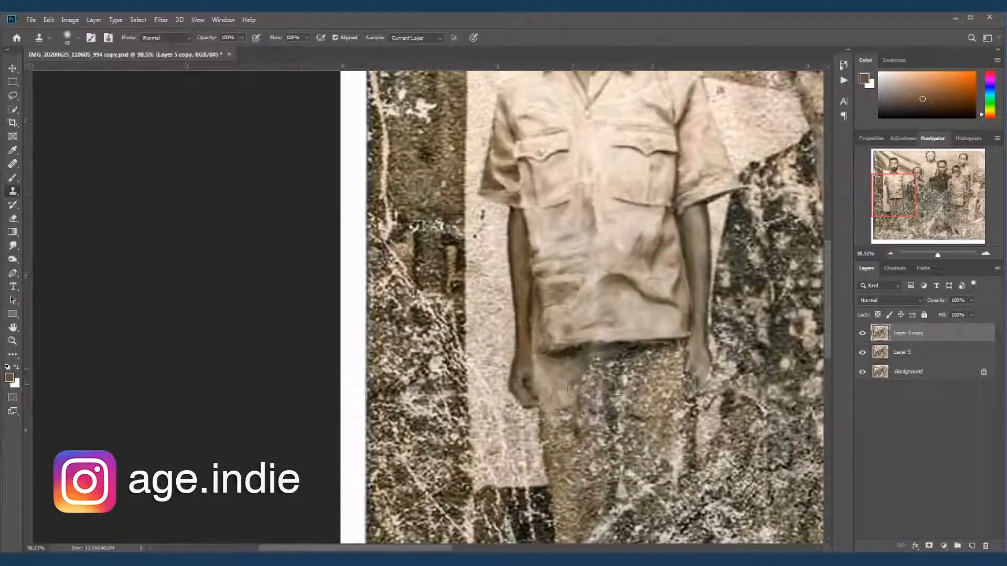
key(r)
mouse_move(601, 350)
mouse_down()
mouse_move(612, 370)
mouse_move(550, 432)
mouse_move(609, 497)
mouse_up()
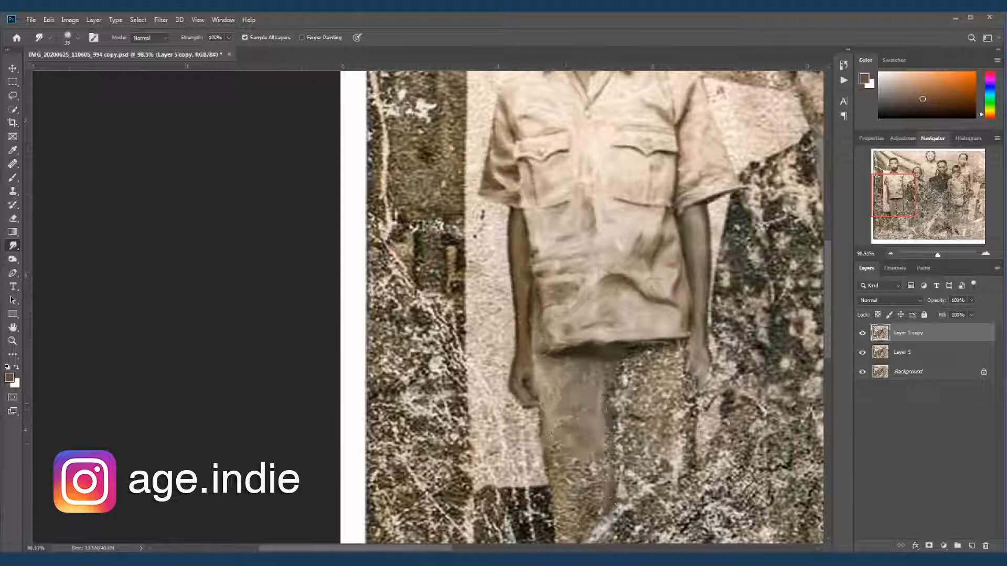
scroll(610, 498, down, 2)
mouse_move(587, 367)
mouse_down()
mouse_move(572, 461)
mouse_move(609, 431)
mouse_up()
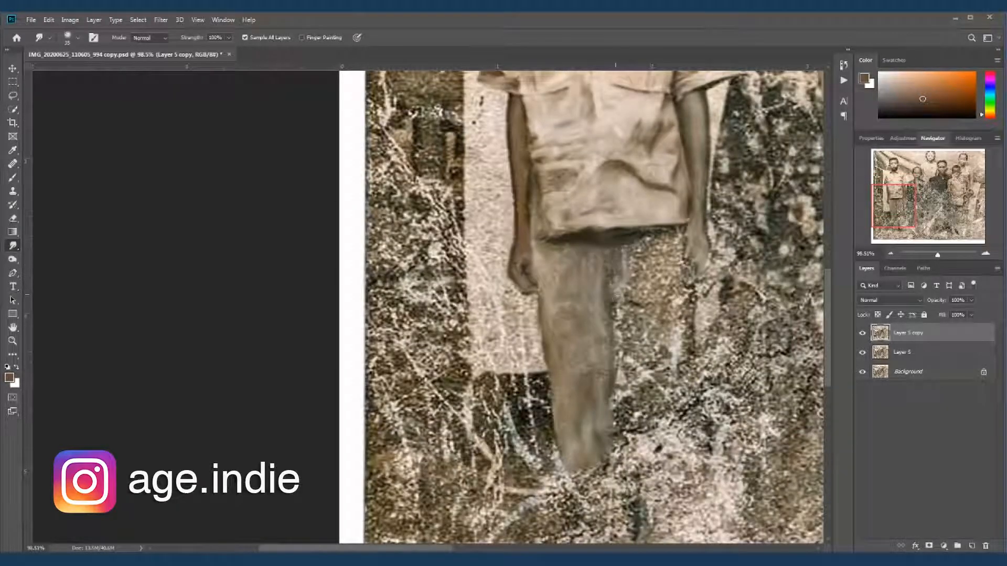
Smudge the boy's other trouser leg from the hem down, blending it with the leg already smoothed.
drag(616, 294, 626, 414)
mouse_move(638, 241)
mouse_down()
mouse_move(676, 252)
mouse_move(631, 362)
mouse_move(630, 443)
mouse_up()
drag(642, 409, 660, 351)
drag(629, 438, 664, 362)
drag(635, 230, 682, 262)
mouse_move(682, 325)
mouse_down()
mouse_move(686, 268)
mouse_move(678, 310)
mouse_move(658, 290)
mouse_move(680, 331)
mouse_move(686, 381)
mouse_move(669, 412)
mouse_move(618, 445)
mouse_up()
scroll(698, 394, down, 1)
scroll(698, 395, down, 4)
scroll(676, 203, up, 4)
key(ctrl+0)
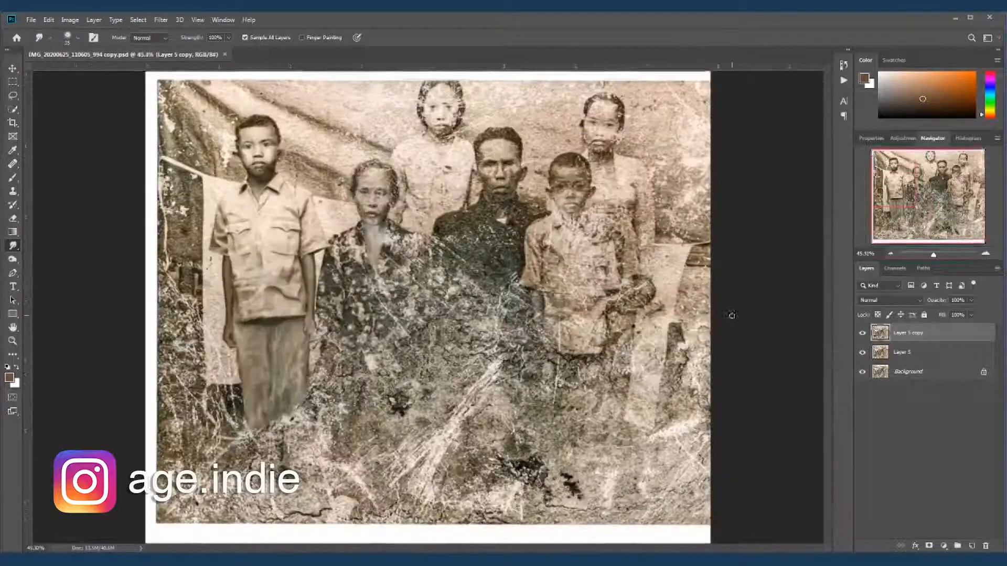
Smudge the cheeks, jaw and area around the mouth of the woman beside the boy to smooth her skin.
scroll(456, 273, up, 5)
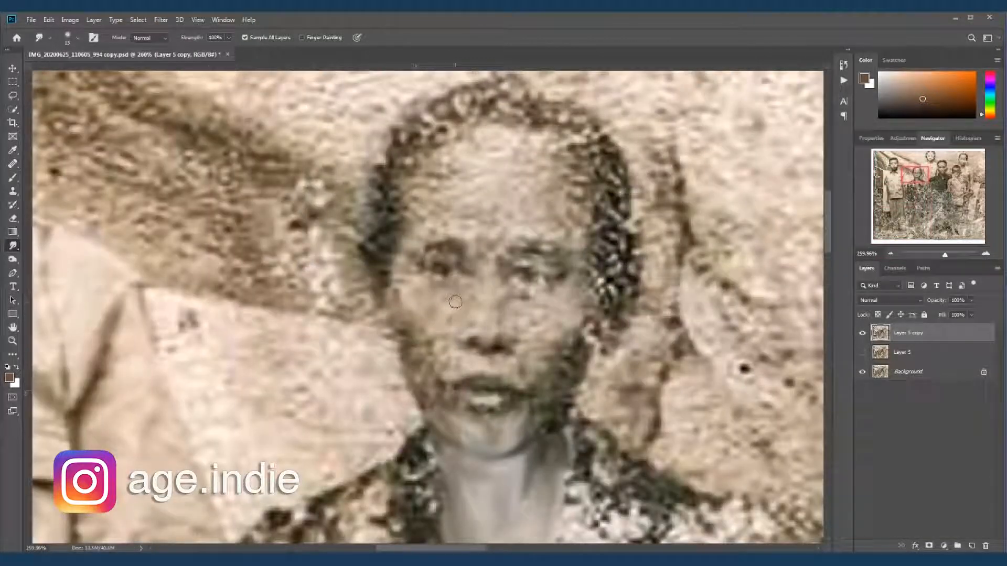
drag(404, 276, 399, 299)
drag(456, 310, 439, 346)
mouse_move(413, 343)
mouse_down()
mouse_move(432, 350)
mouse_move(423, 398)
mouse_up()
drag(448, 378, 435, 395)
drag(518, 305, 516, 349)
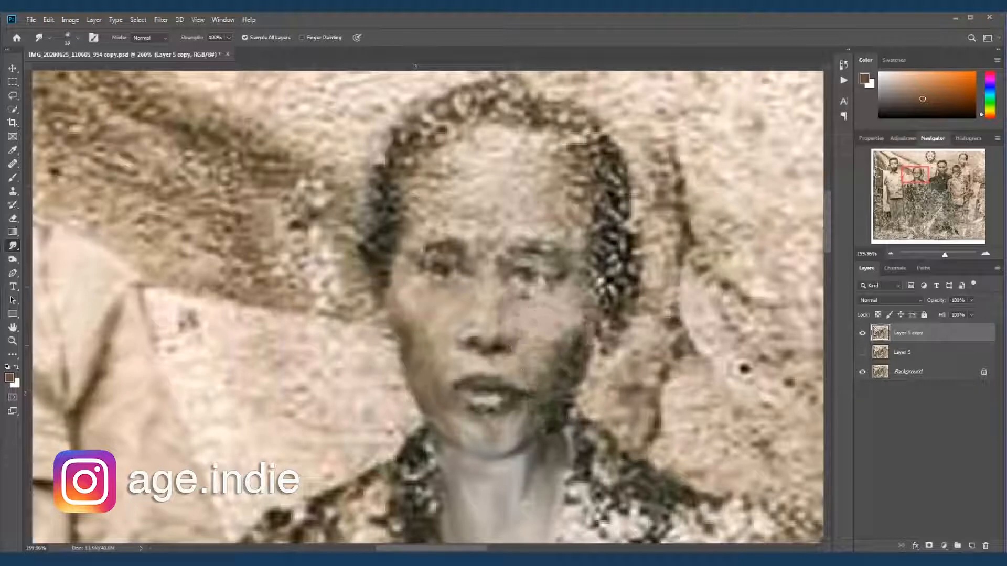
Smudge the woman's forehead with a larger brush and blend the specks in her hair with a smaller one.
key(bracketright)
key(bracketright)
drag(548, 231, 438, 197)
drag(569, 186, 558, 171)
key(bracketleft)
key(bracketleft)
drag(607, 265, 611, 294)
drag(598, 226, 618, 189)
drag(601, 144, 565, 119)
drag(501, 89, 450, 127)
drag(535, 335, 596, 308)
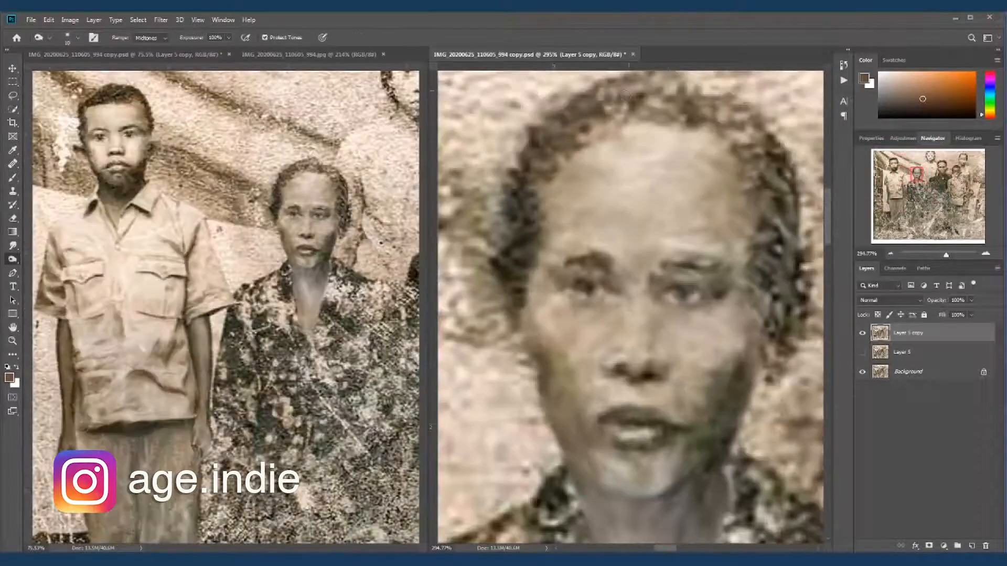
Darken the woman's hair with the Burn tool and smudge the area around her eyes.
mouse_move(588, 126)
mouse_down()
mouse_move(655, 158)
mouse_move(718, 233)
mouse_move(720, 274)
mouse_up()
key(r)
drag(664, 301, 609, 299)
key(o)
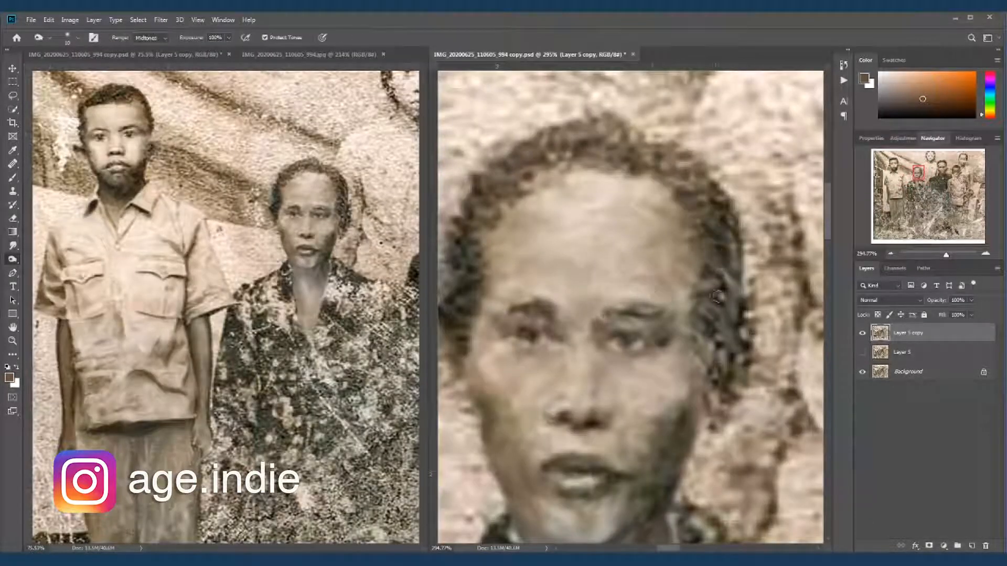
drag(723, 270, 705, 352)
scroll(629, 315, down, 2)
drag(604, 420, 713, 205)
drag(648, 307, 656, 395)
key(r)
Smudge the woman's patterned blouse across the shoulder and below the neckline to soften the white specks.
scroll(596, 307, down, 5)
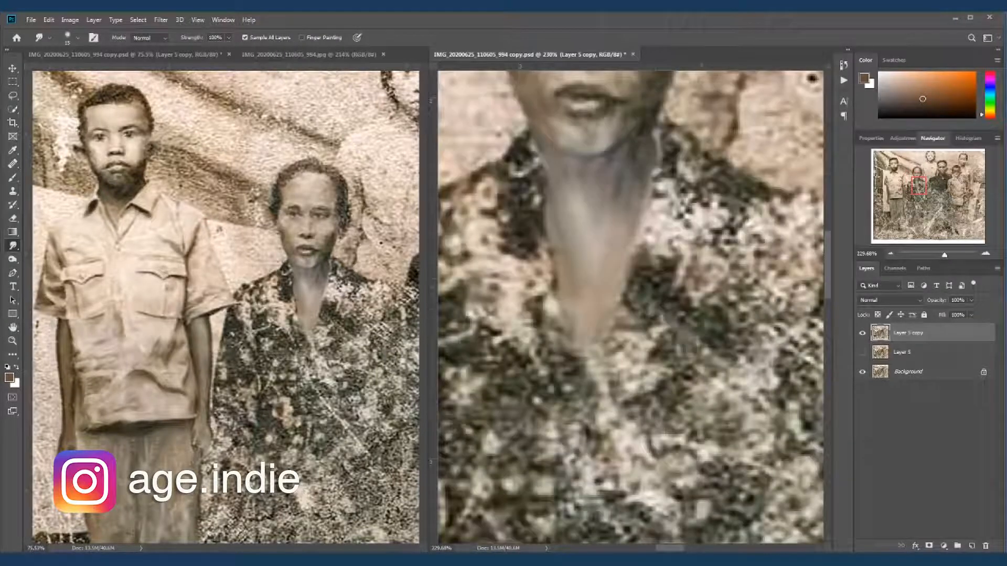
scroll(596, 308, down, 3)
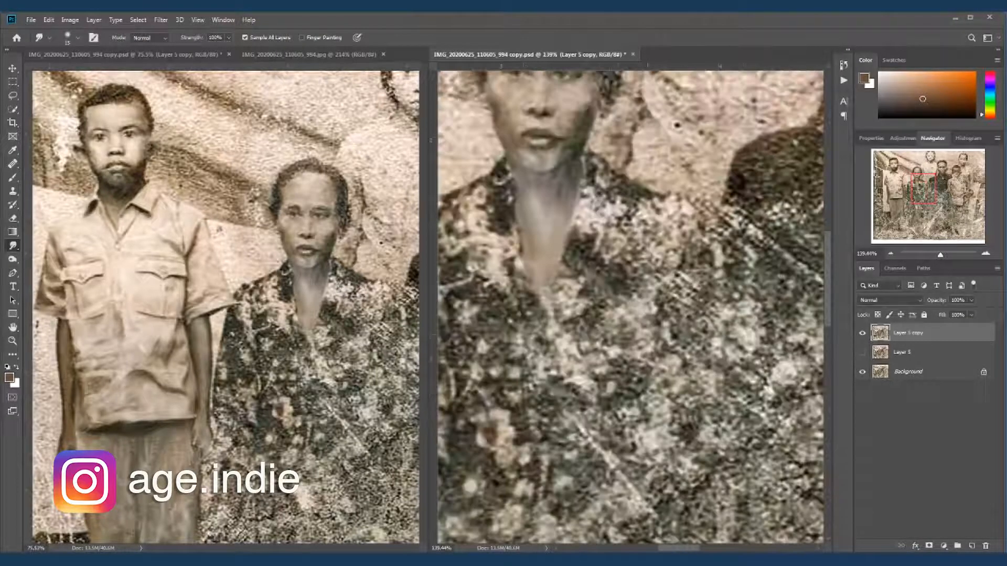
key(o)
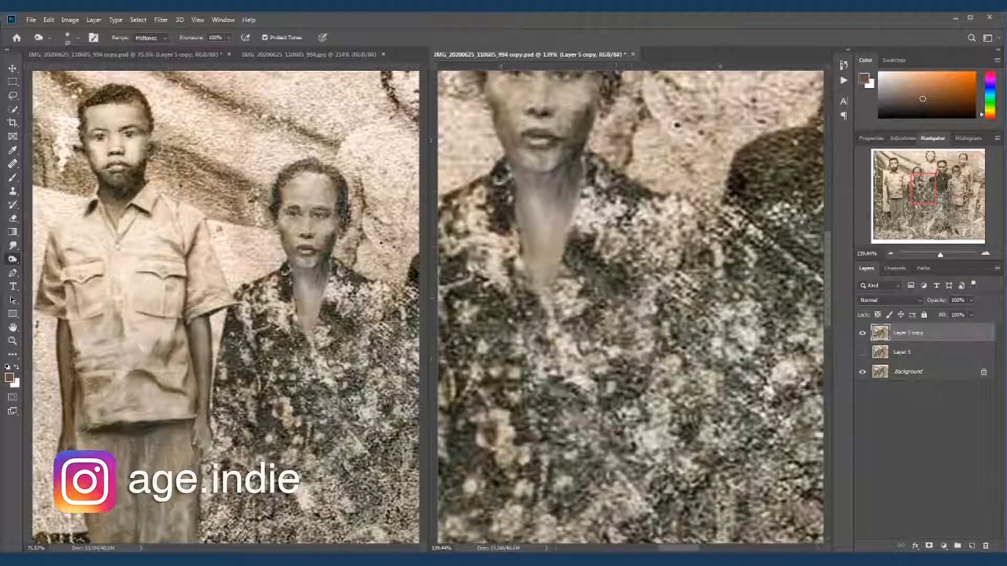
scroll(707, 241, down, 2)
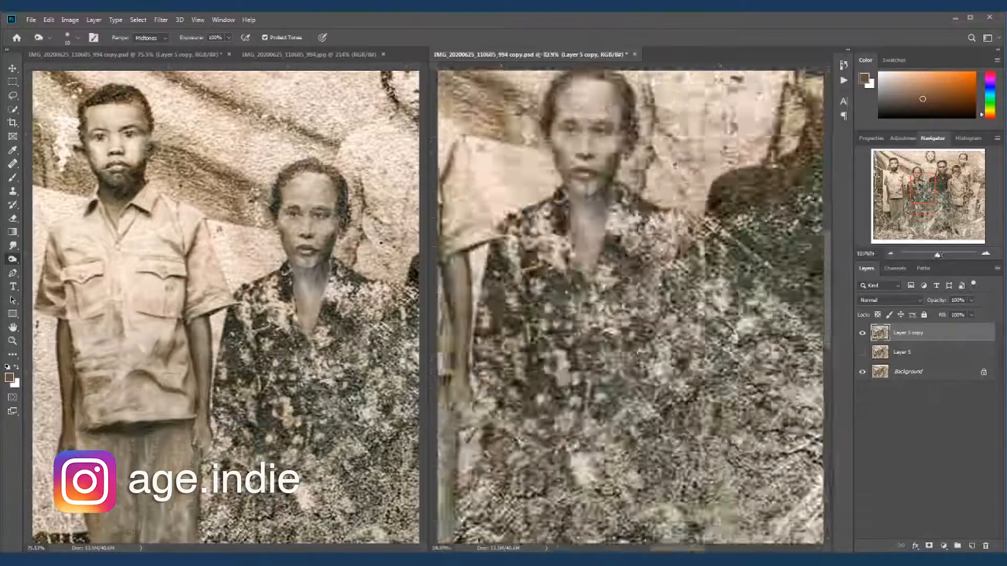
scroll(707, 242, up, 2)
key(r)
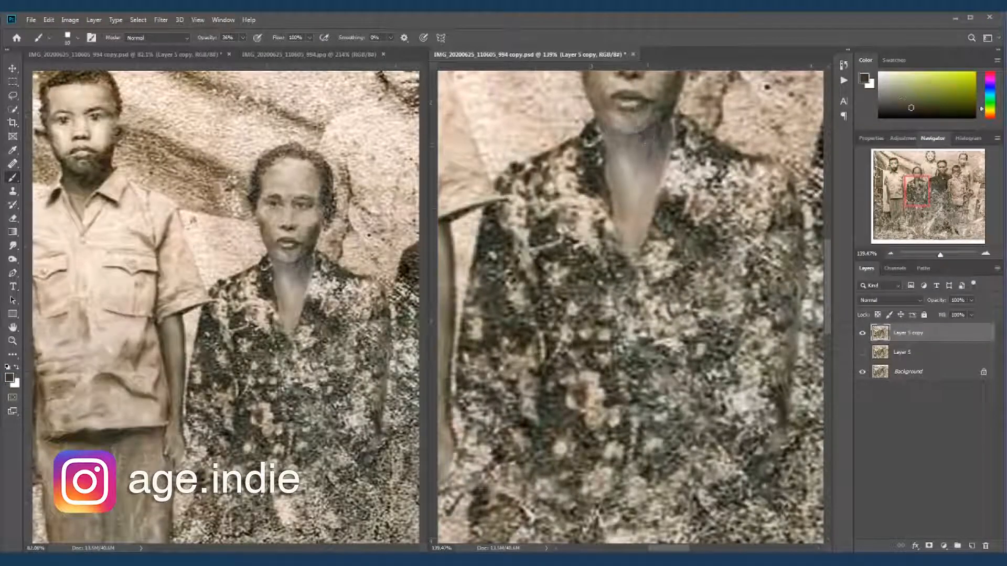
click(12, 245)
drag(581, 232, 597, 256)
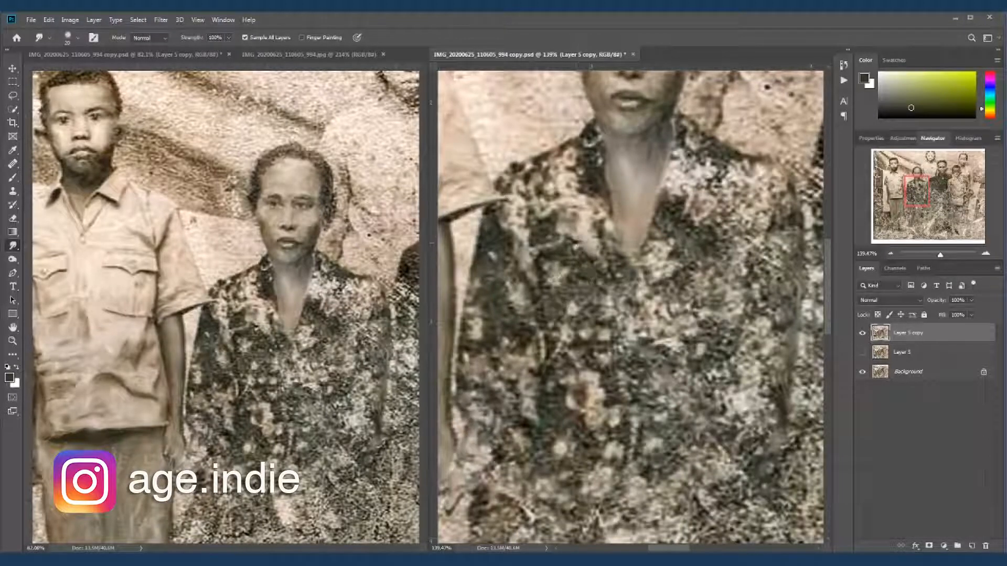
drag(619, 345, 676, 346)
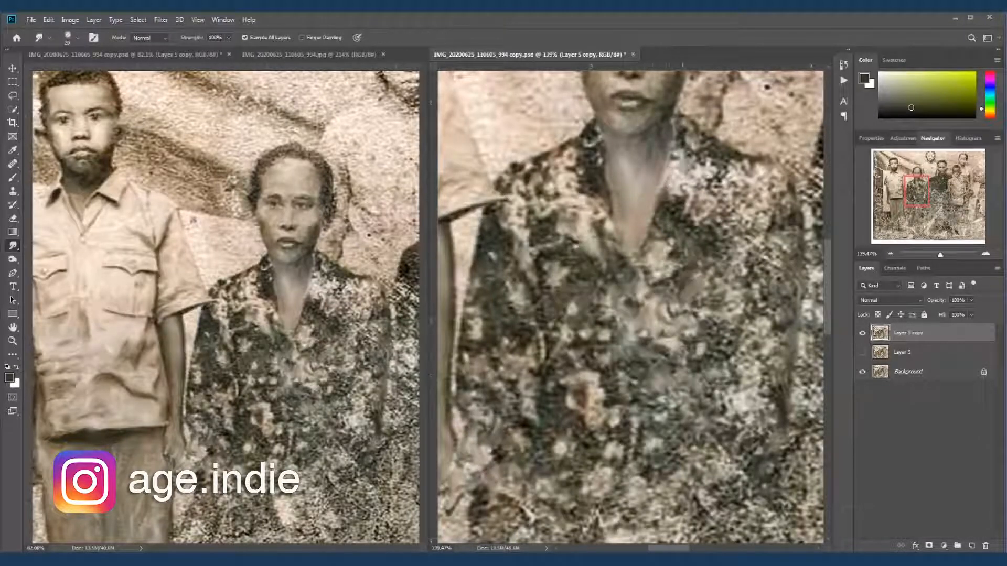
Paint over the pale specks beside the woman's collar with the dark brush and smudge the adjoining blouse and sleeve.
drag(705, 194, 632, 188)
key(b)
drag(687, 165, 702, 178)
click(13, 246)
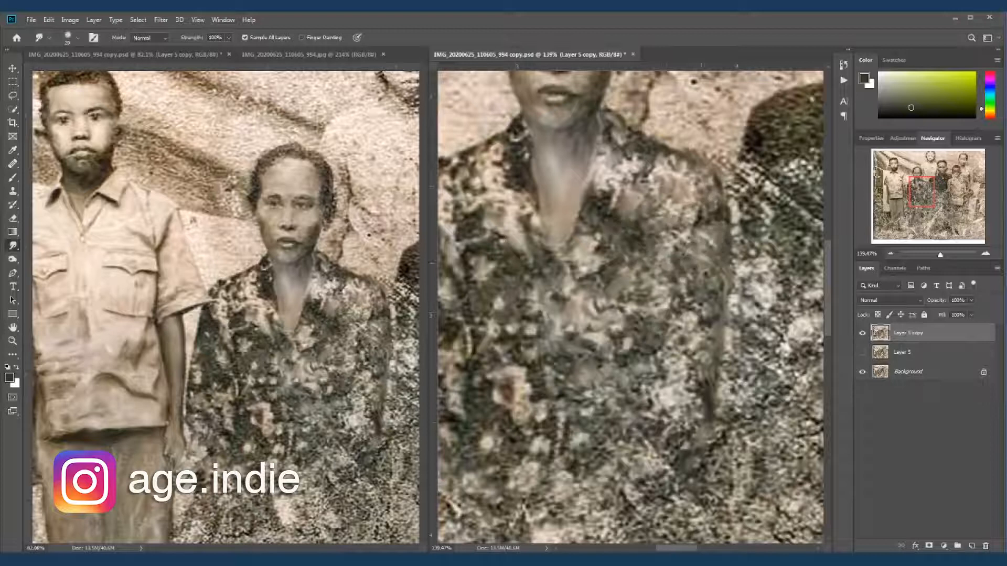
drag(706, 315, 679, 342)
Heal the white specks on the man's dark jacket around the collar and smudge the adjoining cloth.
scroll(655, 294, down, 10)
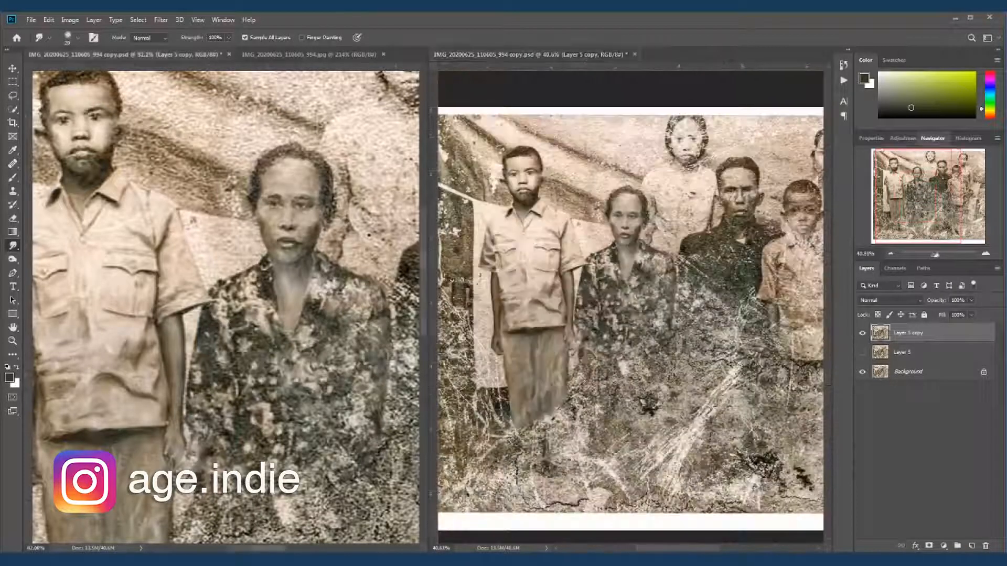
scroll(225, 293, down, 1)
drag(315, 262, 161, 252)
scroll(739, 194, up, 10)
key([)
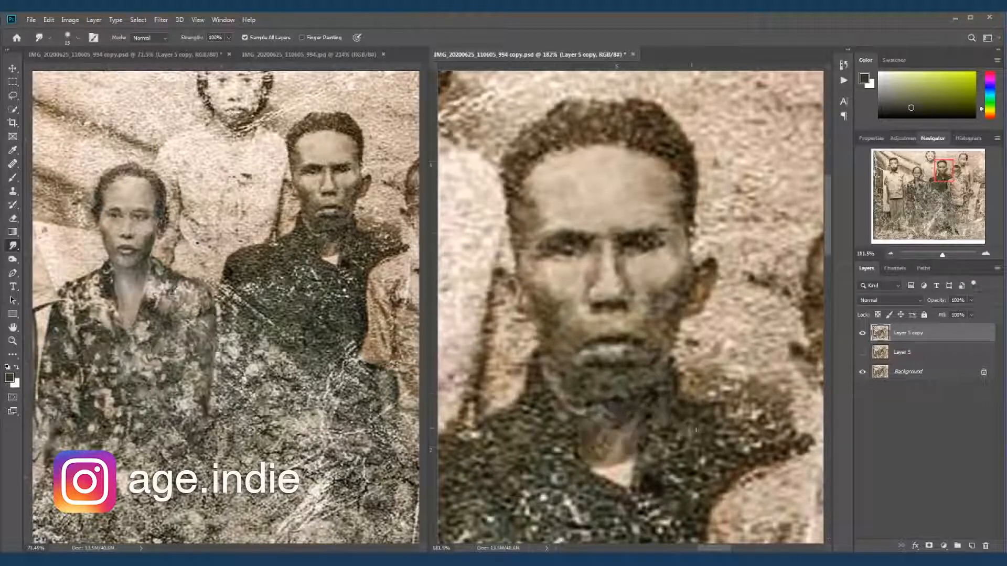
key(j)
click(722, 445)
drag(650, 508, 670, 526)
click(589, 497)
drag(598, 496, 623, 360)
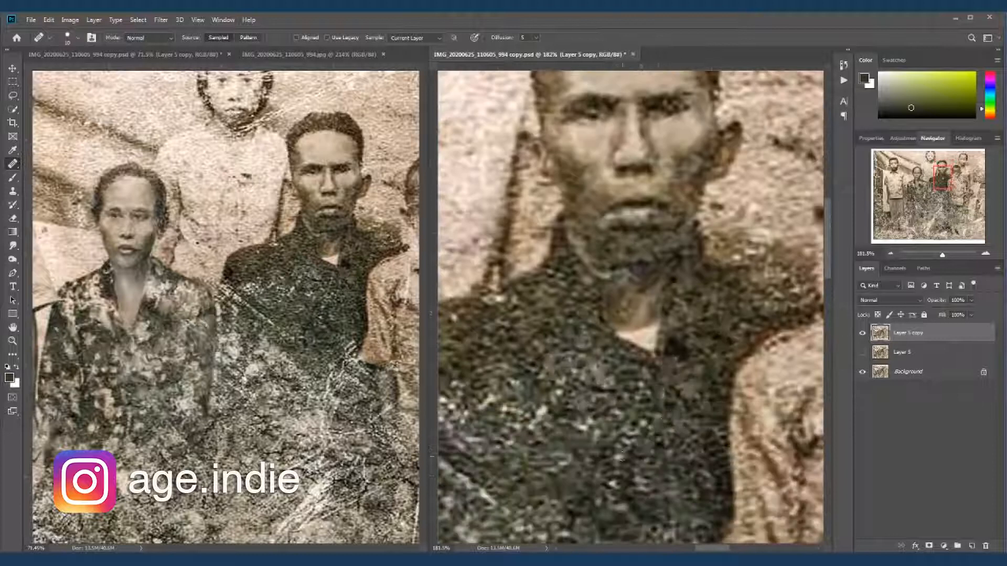
drag(517, 408, 545, 427)
drag(556, 377, 686, 313)
click(13, 246)
mouse_move(509, 324)
mouse_down()
mouse_move(508, 351)
mouse_move(557, 342)
mouse_move(590, 373)
mouse_move(573, 398)
mouse_move(663, 465)
mouse_up()
Clone clean dark fabric over the white specks and scratches across the man's jacket, extending it down over the damaged area.
key(s)
click(532, 367)
click(505, 356)
click(701, 300)
drag(620, 236, 632, 235)
drag(524, 407, 517, 511)
drag(592, 424, 548, 320)
mouse_move(519, 379)
mouse_down()
mouse_move(520, 419)
mouse_move(490, 426)
mouse_move(580, 441)
mouse_up()
drag(503, 432, 557, 447)
drag(468, 430, 512, 468)
drag(561, 460, 671, 459)
drag(697, 457, 588, 433)
drag(671, 396, 652, 414)
mouse_move(693, 411)
mouse_down()
mouse_move(708, 423)
mouse_move(622, 448)
mouse_up()
drag(640, 442, 586, 468)
drag(723, 441, 700, 479)
mouse_move(722, 514)
mouse_down()
mouse_move(685, 498)
mouse_move(635, 501)
mouse_up()
drag(642, 475, 534, 471)
drag(618, 488, 564, 506)
drag(564, 499, 728, 407)
drag(540, 407, 497, 423)
drag(604, 364, 569, 412)
drag(632, 354, 598, 446)
drag(642, 434, 605, 476)
drag(676, 378, 651, 461)
drag(724, 391, 664, 463)
drag(751, 425, 648, 490)
drag(776, 431, 652, 510)
drag(737, 505, 649, 492)
drag(689, 436, 663, 493)
mouse_move(709, 474)
mouse_down()
mouse_move(675, 502)
mouse_move(569, 524)
mouse_up()
drag(679, 499, 647, 518)
drag(714, 462, 704, 488)
drag(734, 446, 644, 428)
drag(729, 407, 697, 433)
drag(751, 379, 740, 403)
drag(729, 442, 702, 480)
drag(705, 468, 649, 497)
drag(746, 501, 648, 516)
drag(656, 490, 611, 491)
drag(683, 515, 669, 529)
mouse_move(582, 514)
mouse_down()
mouse_move(791, 362)
mouse_move(719, 394)
mouse_up()
drag(791, 380, 657, 393)
drag(645, 408, 558, 434)
drag(675, 422, 636, 454)
mouse_move(688, 418)
mouse_down()
mouse_move(609, 477)
mouse_move(695, 415)
mouse_up()
drag(620, 327, 591, 339)
drag(527, 330, 474, 352)
drag(549, 373, 499, 396)
drag(651, 393, 585, 312)
drag(630, 357, 589, 392)
drag(653, 371, 556, 430)
drag(684, 358, 661, 387)
drag(726, 344, 621, 416)
drag(734, 346, 647, 358)
drag(708, 278, 669, 414)
Smudge the small boy's forehead, eyes, nose and cheeks with a small brush to smooth the damaged skin.
drag(774, 258, 701, 304)
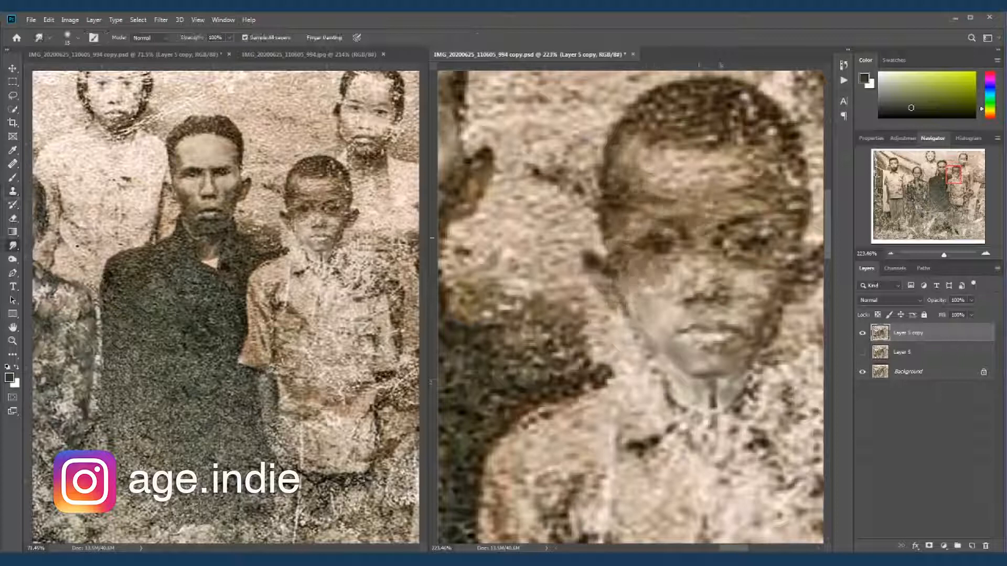
drag(680, 260, 700, 280)
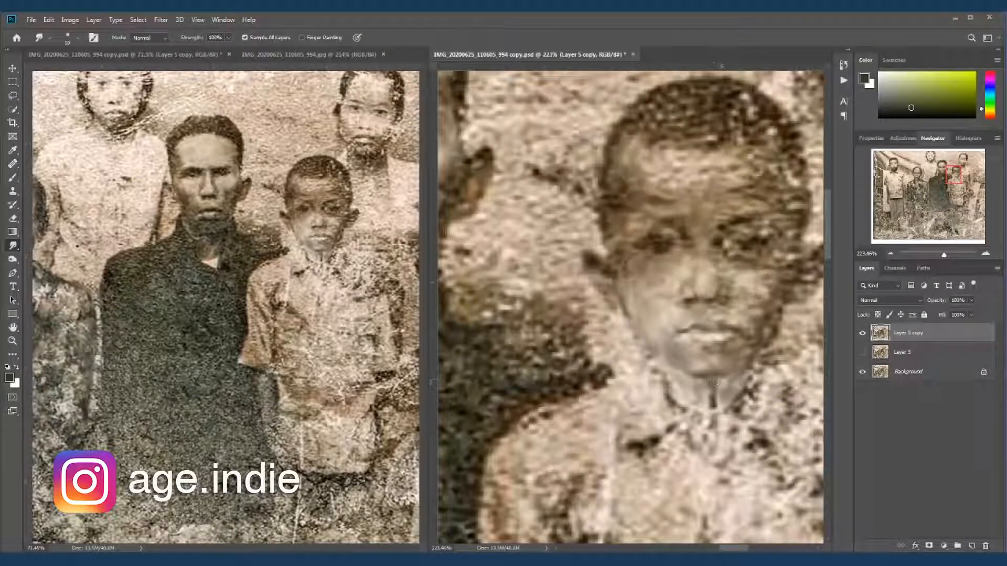
drag(788, 249, 744, 268)
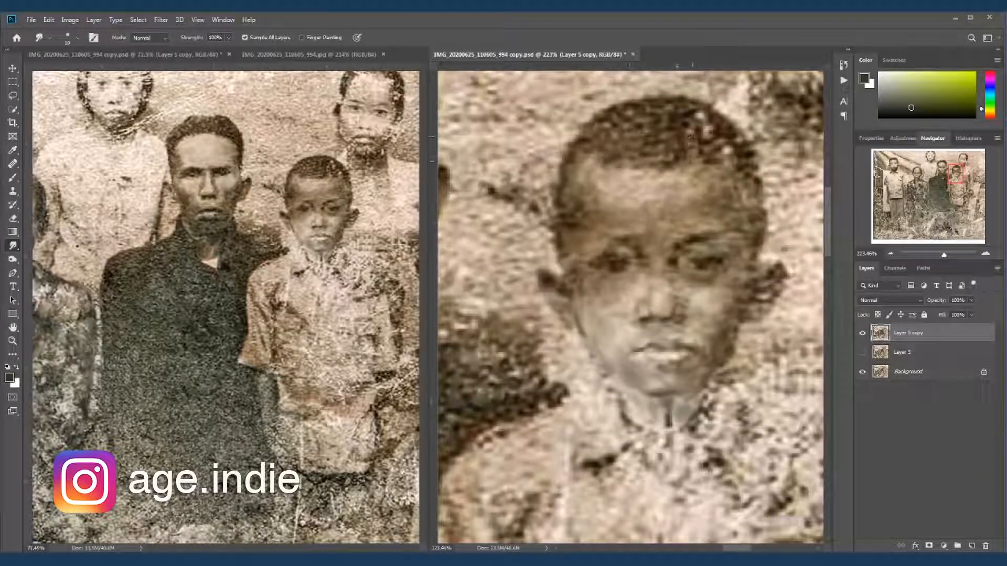
scroll(668, 367, down, 5)
scroll(262, 407, down, 6)
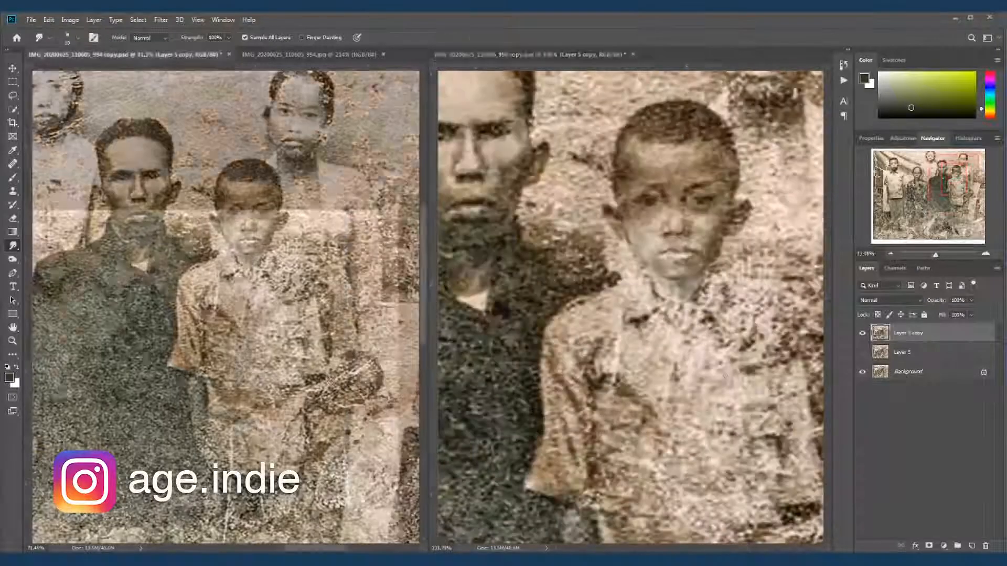
Clone background over the gap beside the boy's jaw and smudge the area along the man's shoulder.
key(s)
alt+click(569, 257)
drag(590, 265, 609, 283)
scroll(569, 237, up, 2)
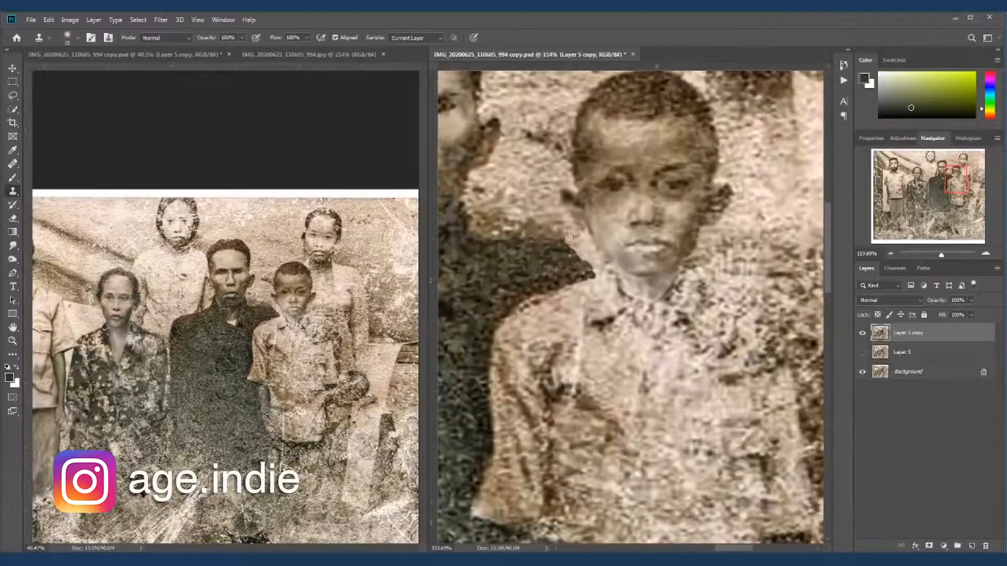
key(r)
drag(590, 247, 602, 266)
drag(577, 242, 496, 225)
scroll(651, 254, down, 5)
scroll(643, 233, up, 5)
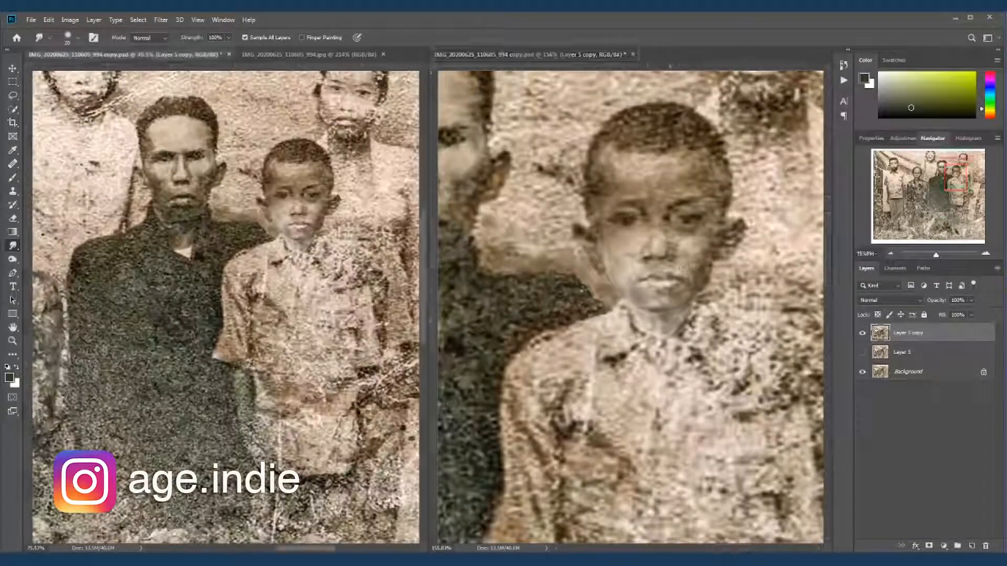
Copy the boy's good ear, flip it horizontally, place it over the damaged ear and merge it into the photo layer.
key(ctrl+j)
key(ctrl+t)
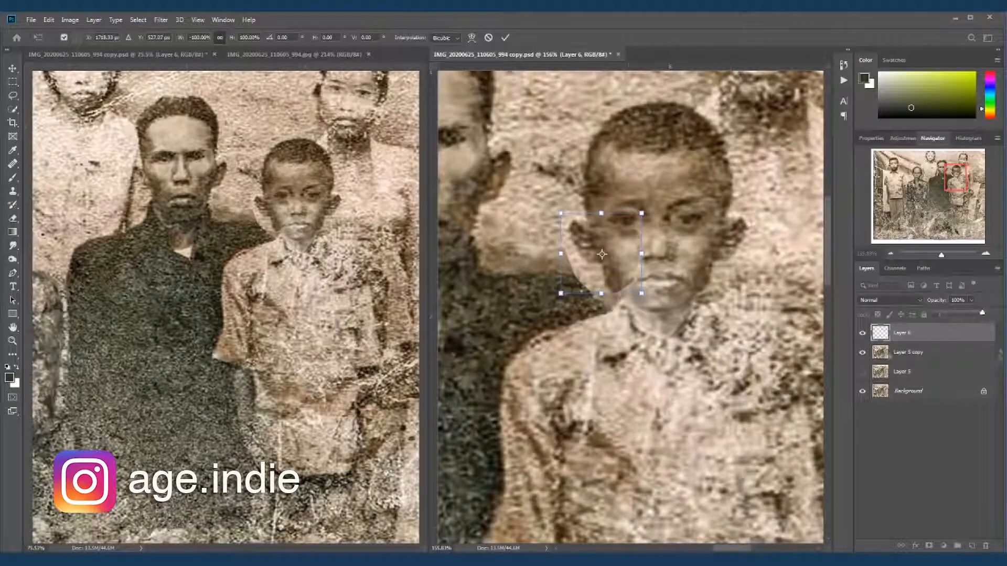
key(Return)
click(929, 546)
key(b)
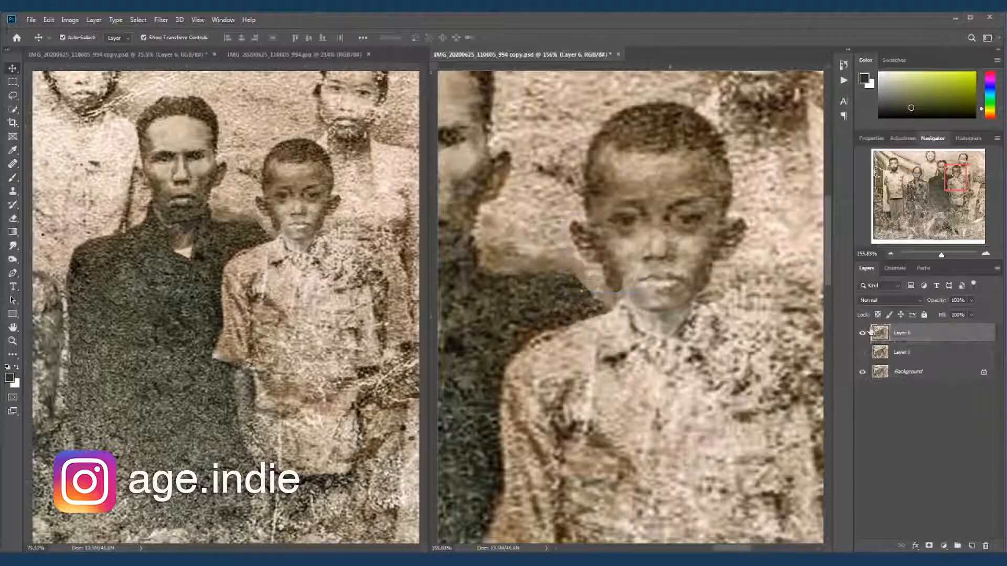
Clone clean fabric over the stained front of the boy's shirt around the waist, enlarging the brush for the lower part.
key(r)
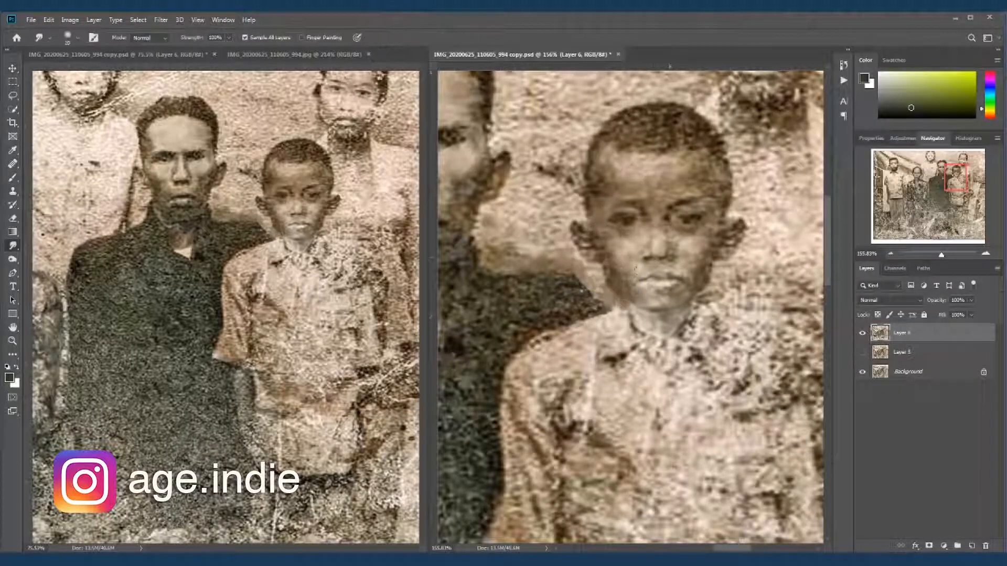
key(s)
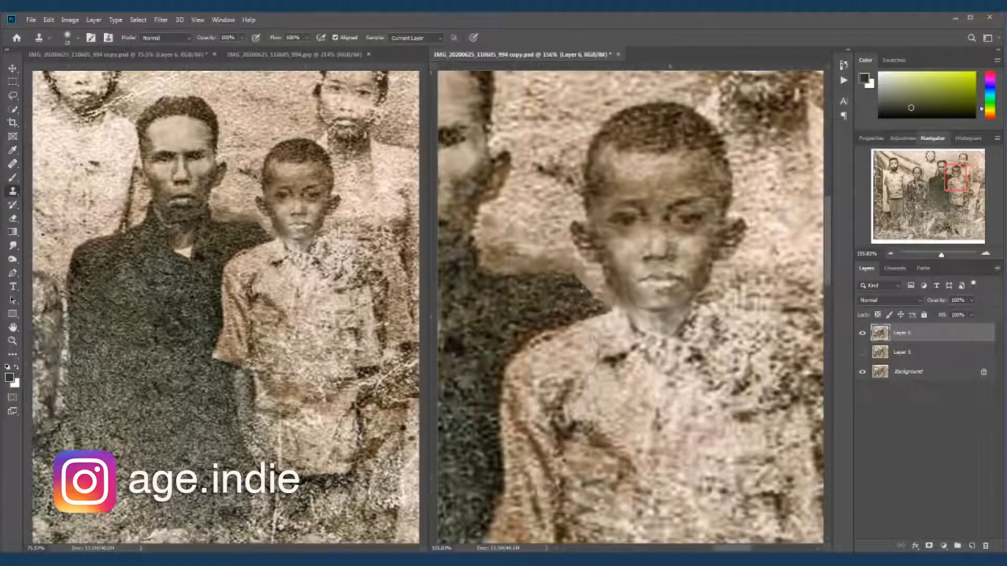
drag(642, 347, 592, 263)
scroll(703, 341, down, 6)
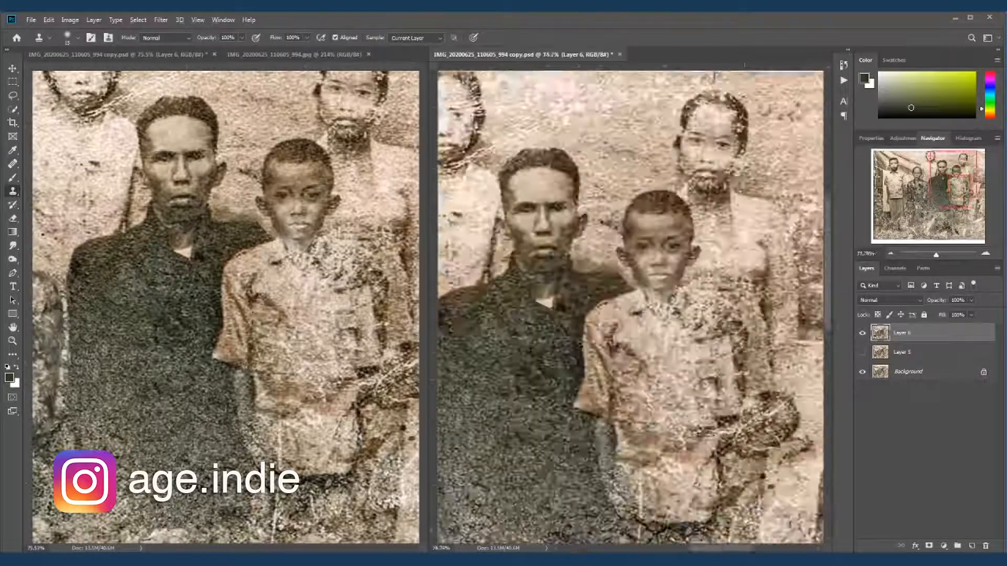
scroll(726, 496, up, 6)
drag(633, 396, 631, 379)
drag(587, 495, 588, 386)
drag(577, 453, 559, 488)
scroll(721, 399, down, 3)
key(bracketright)
key(bracketright)
key(bracketright)
key(bracketright)
mouse_move(637, 313)
mouse_down()
mouse_move(671, 314)
mouse_move(598, 306)
mouse_up()
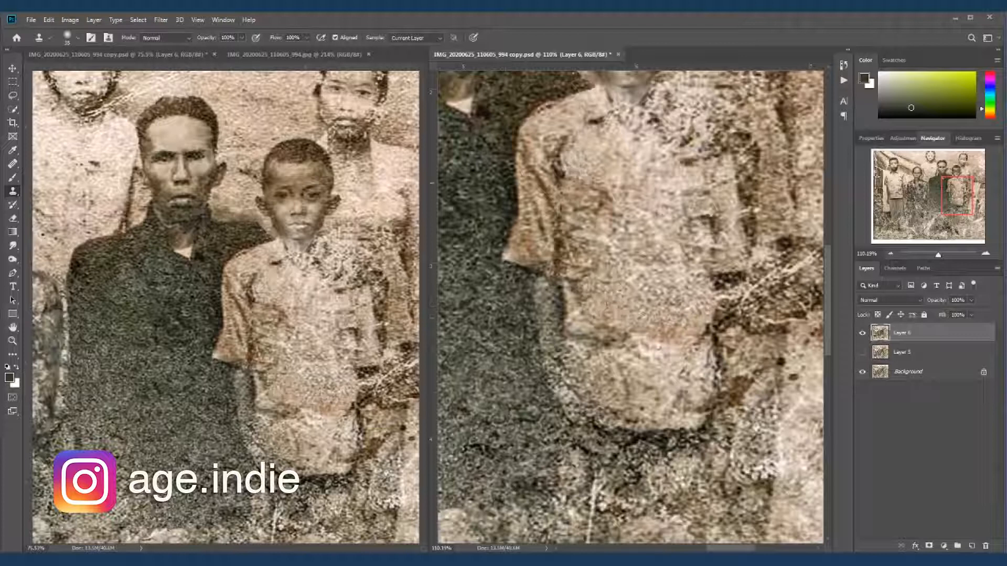
Clone fabric over the dark creases on the boy's chest and the stains down to the shirt's hem.
drag(583, 175, 618, 221)
drag(609, 228, 589, 238)
click(616, 220)
mouse_move(569, 142)
mouse_down()
mouse_move(549, 172)
mouse_move(594, 199)
mouse_up()
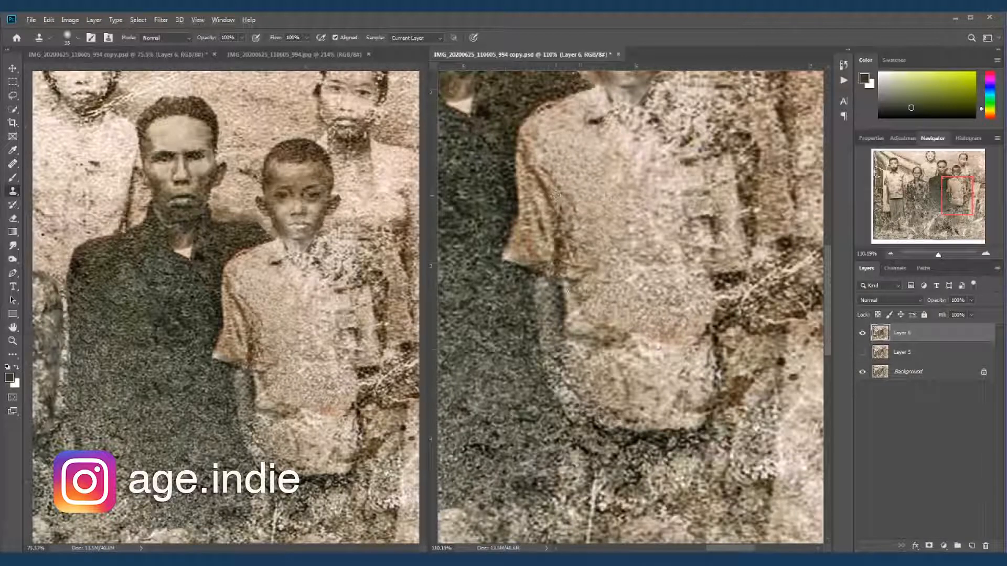
mouse_move(611, 299)
mouse_down()
mouse_move(582, 367)
mouse_move(648, 409)
mouse_move(653, 352)
mouse_move(693, 411)
mouse_up()
Try to copy the boy's shirt pocket and place it, flipped horizontally, on the other side of his chest.
key(l)
drag(676, 175, 678, 181)
key(ctrl+j)
key(v)
drag(696, 213, 579, 221)
scroll(630, 307, down, 3)
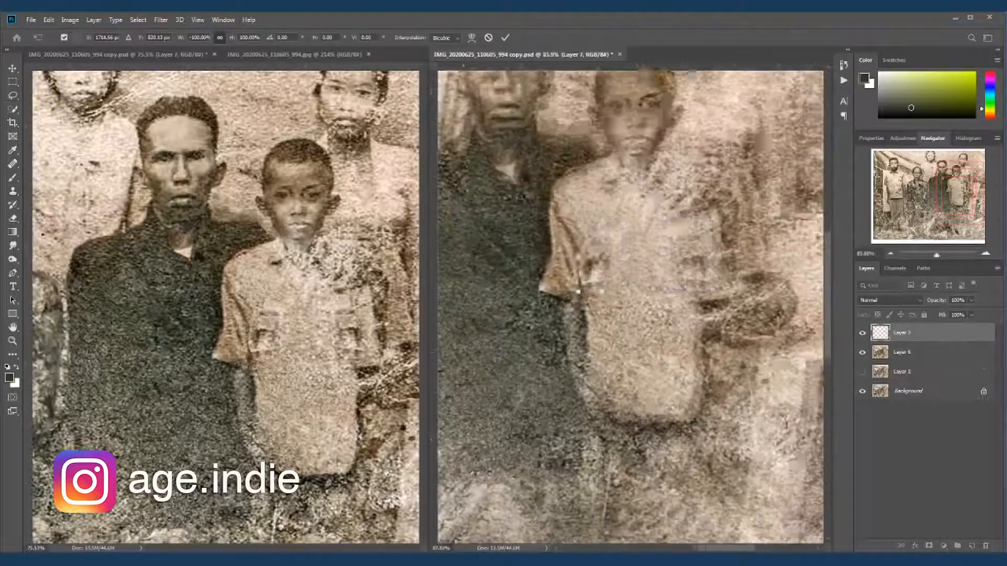
key(Return)
key(Delete)
Compare with the original photo and clone dark hair over the white specks in the centre back-row girl's hair.
scroll(620, 302, down, 5)
scroll(226, 305, down, 5)
drag(629, 262, 692, 212)
click(294, 55)
scroll(226, 304, down, 5)
click(118, 55)
click(705, 164)
scroll(704, 164, up, 5)
drag(641, 292, 810, 518)
key(j)
key(s)
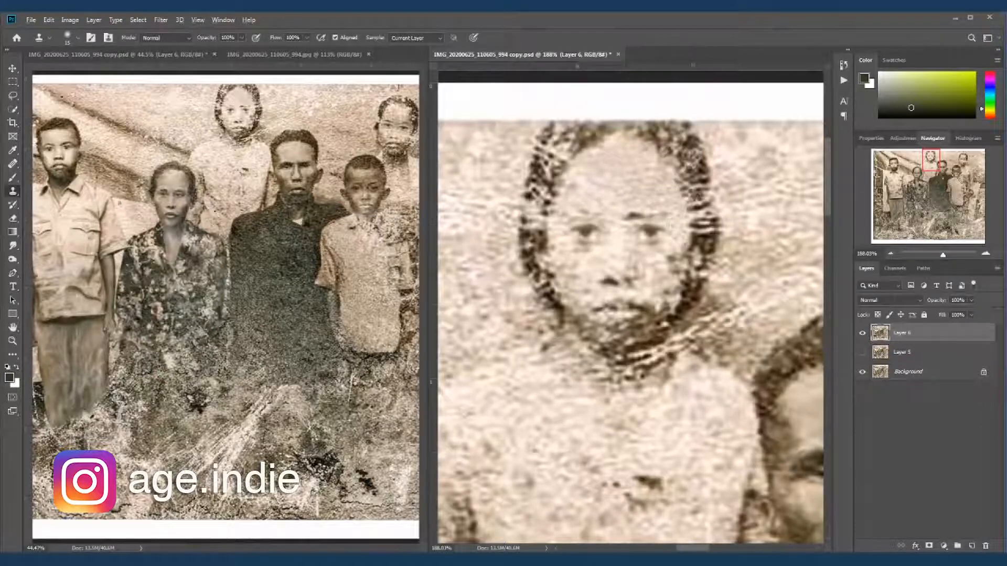
click(255, 118)
scroll(254, 118, up, 5)
click(564, 156)
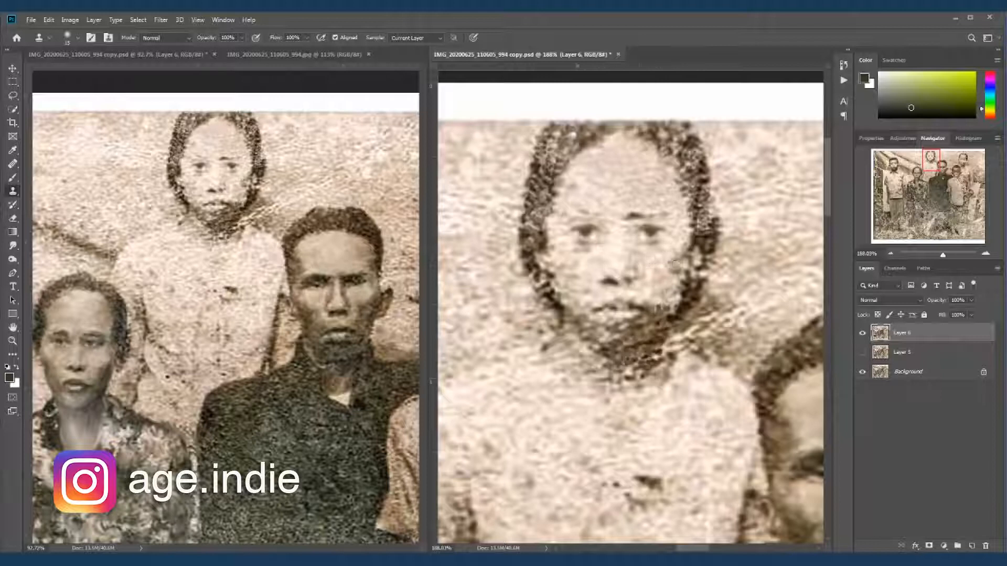
Clone clean areas over the white scratches beside the centre back-row girl's neck and the dark stain on her blouse.
drag(691, 334, 718, 318)
scroll(721, 343, down, 2)
click(661, 471)
mouse_move(645, 399)
mouse_down()
mouse_move(658, 289)
mouse_move(567, 309)
mouse_up()
drag(593, 263, 656, 278)
Smudge the centre back-row girl's eyes, cheeks, mouth, chin and neck to smooth the grainy skin.
scroll(734, 291, down, 8)
click(264, 210)
scroll(264, 209, down, 5)
click(721, 278)
scroll(721, 278, up, 9)
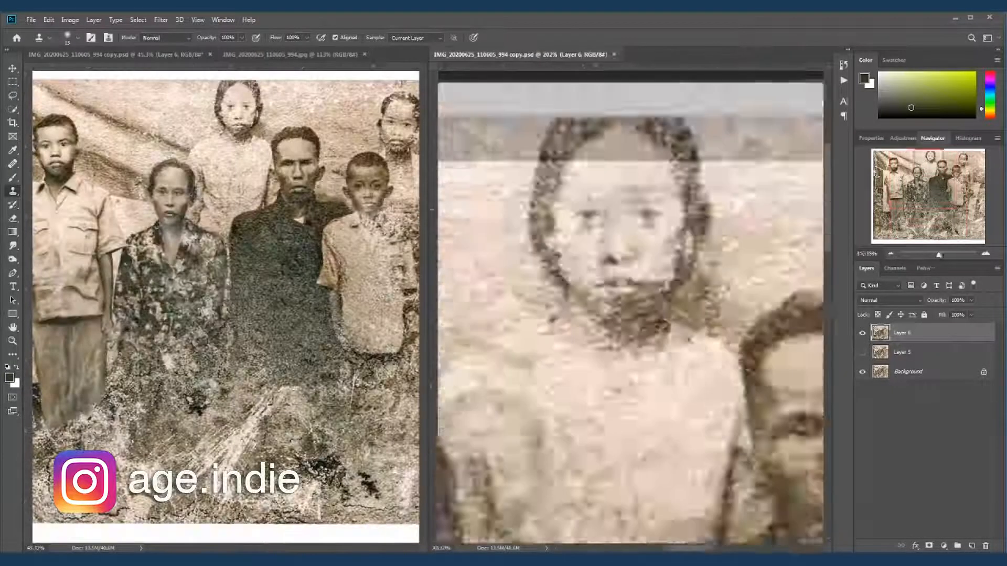
key(b)
drag(584, 208, 617, 206)
key(k)
key(k)
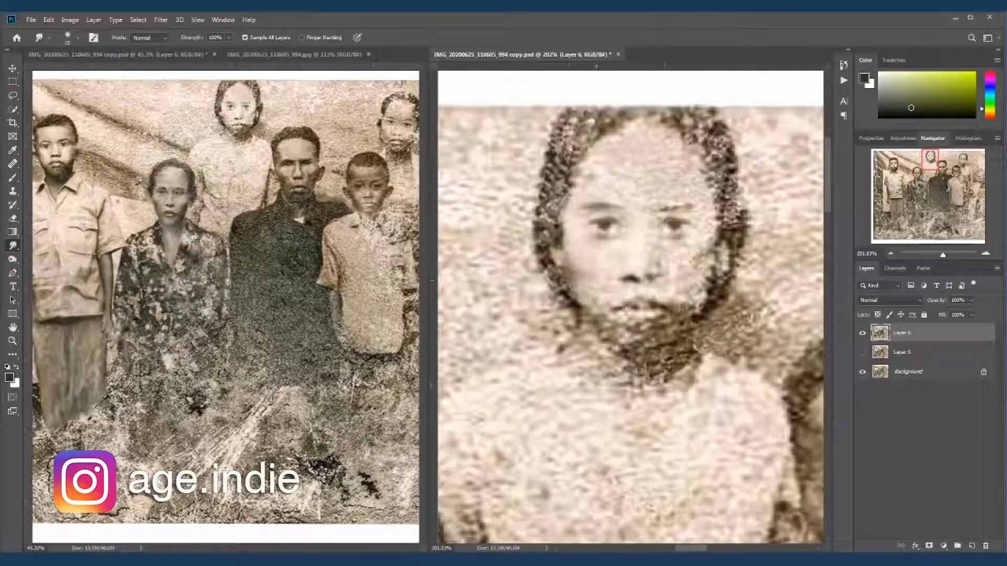
mouse_move(650, 336)
mouse_down()
mouse_move(566, 352)
mouse_move(682, 378)
mouse_up()
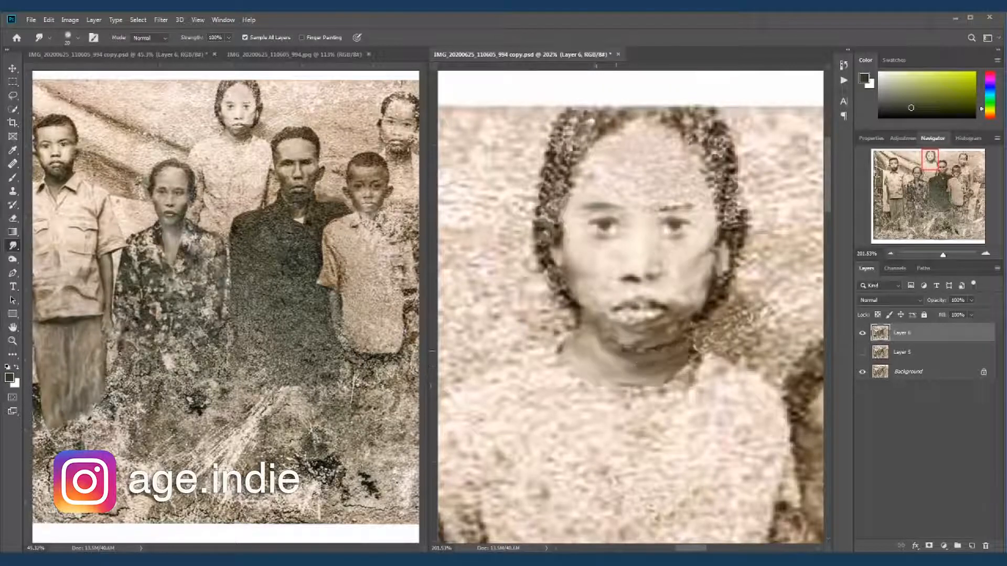
Clone dark hair over the specks on the other back-row woman's head and smudge her forehead, cheeks and mouth.
scroll(681, 342, up, 2)
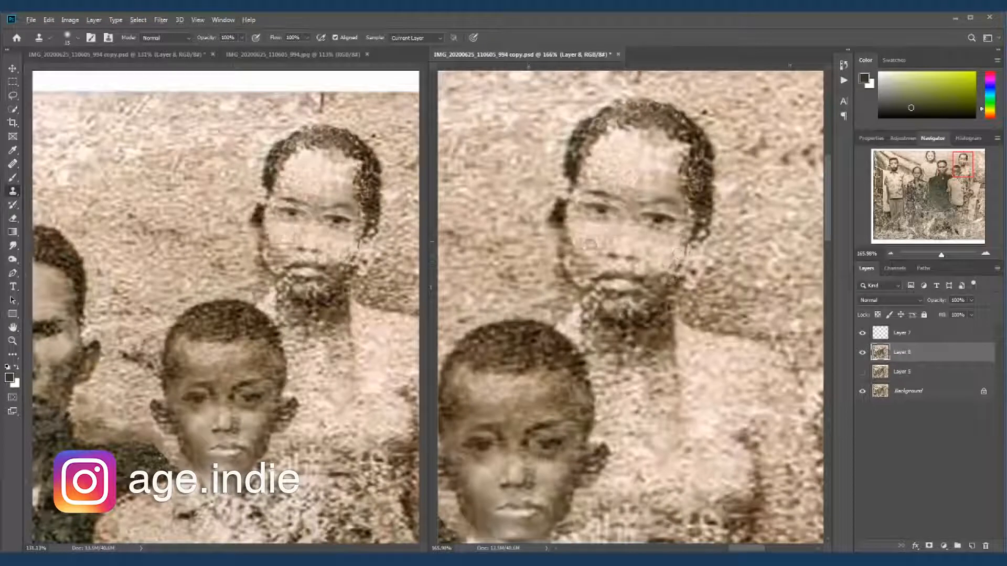
scroll(604, 230, down, 1)
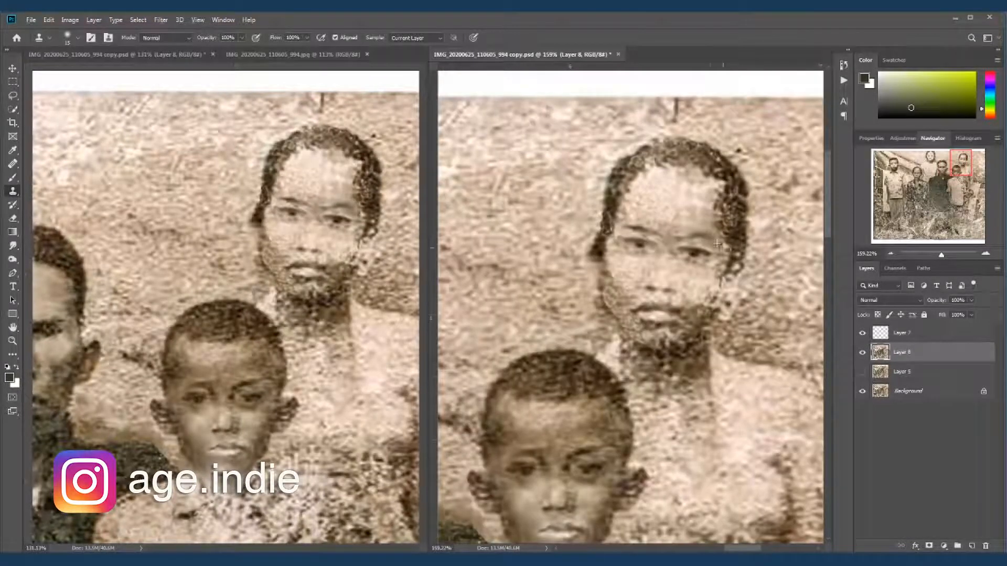
scroll(717, 244, up, 1)
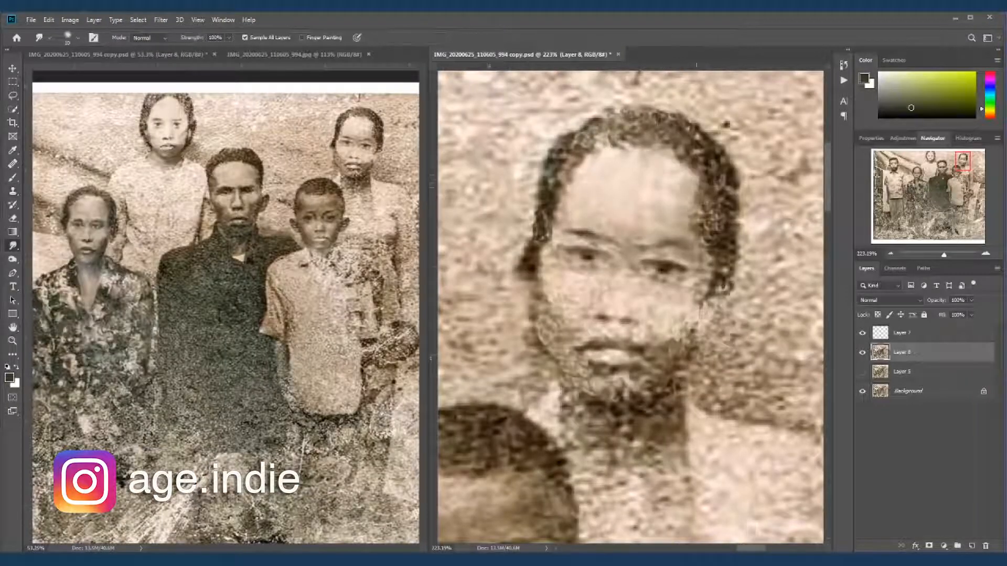
drag(568, 318, 615, 308)
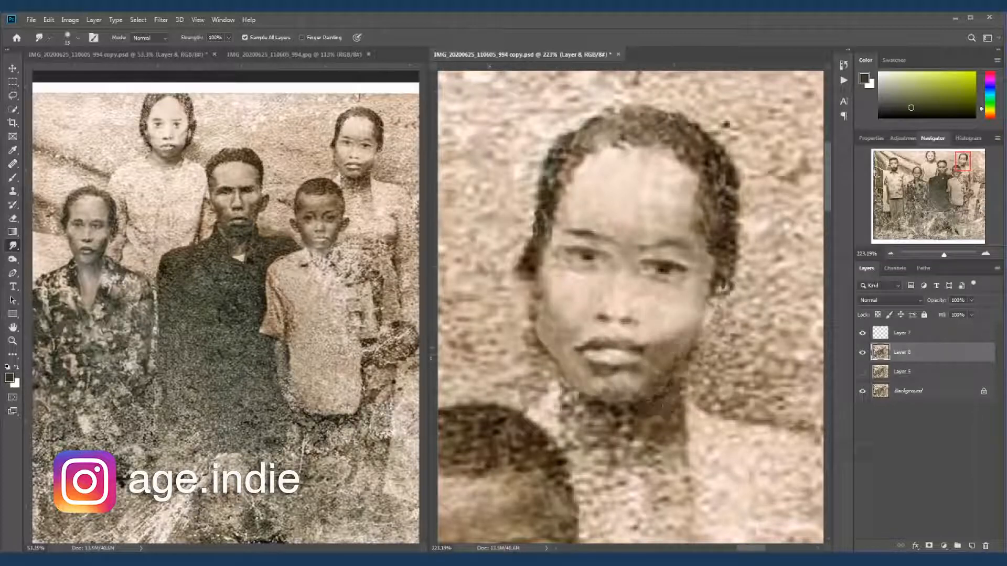
Smudge the same woman's neck and upper chest and soften the grainy blouse across her shoulder.
mouse_move(574, 386)
mouse_down()
mouse_move(563, 464)
mouse_move(595, 255)
mouse_up()
drag(590, 336, 580, 411)
drag(624, 380, 612, 424)
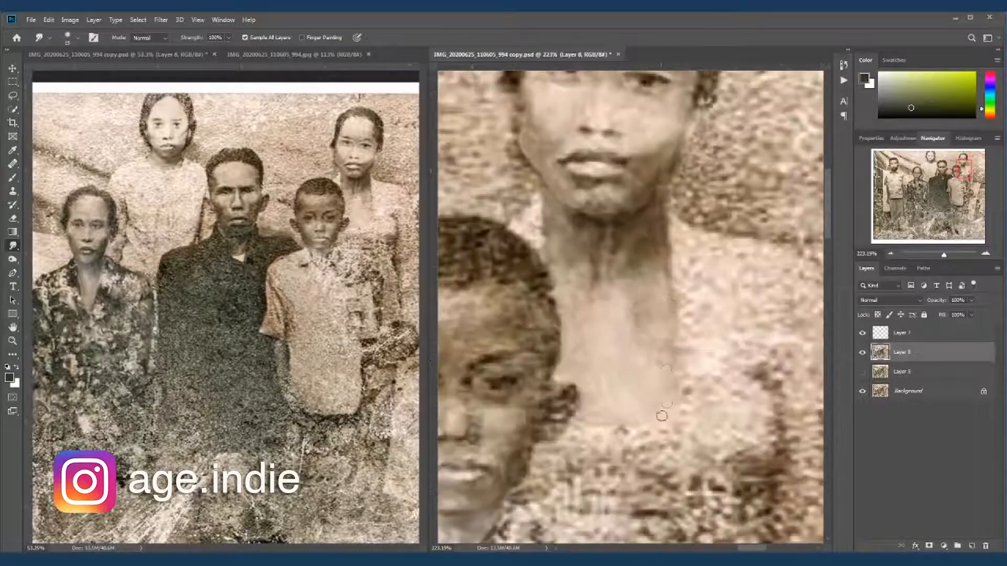
scroll(630, 393, down, 2)
drag(603, 341, 678, 384)
drag(734, 367, 626, 338)
key(s)
key(s)
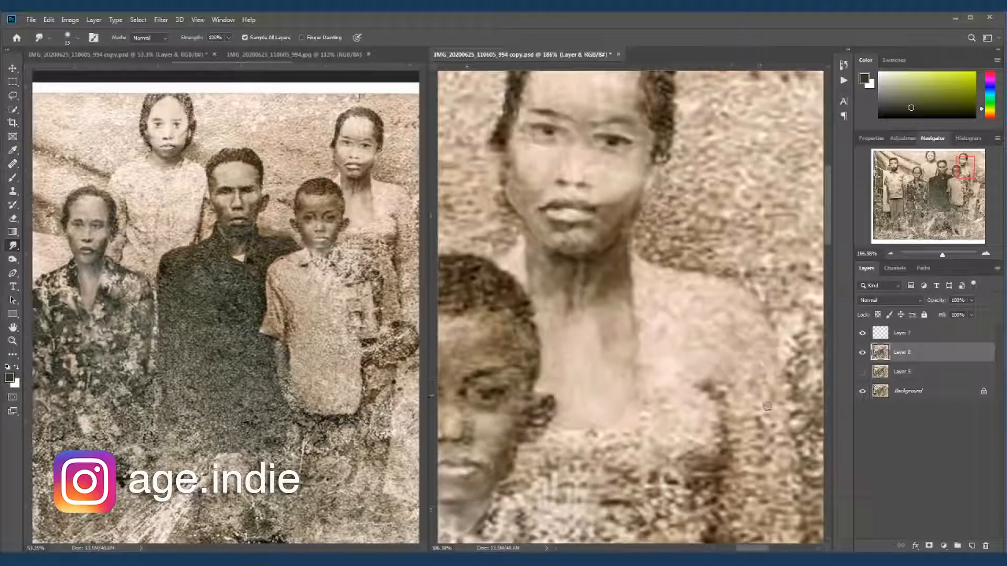
Smudge the back-row woman's outer shoulder and upper arm to smooth the grainy skin.
drag(755, 450, 751, 497)
drag(727, 479, 727, 518)
drag(719, 435, 674, 459)
drag(682, 477, 629, 440)
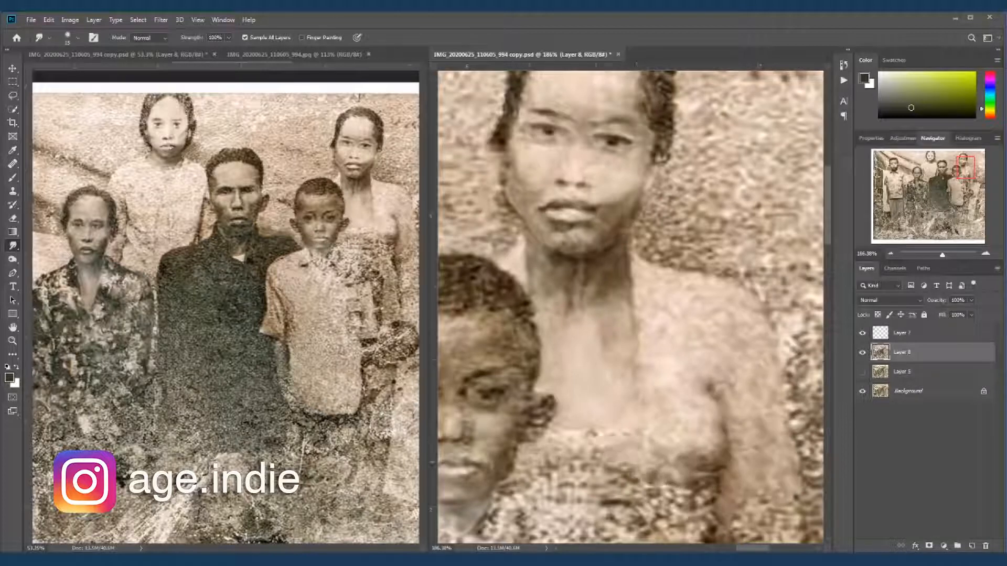
Smudge the grainy cloth across the back-row woman's chest, from the boy's side over to her arm.
drag(583, 467, 549, 496)
drag(624, 472, 571, 496)
drag(669, 488, 709, 504)
drag(692, 487, 605, 375)
drag(526, 391, 599, 459)
drag(623, 435, 596, 460)
drag(653, 420, 700, 469)
drag(294, 314, 230, 322)
drag(656, 425, 658, 313)
Enlarge the Smudge brush and soften the remaining grain on the back-row woman's chest and upper garment.
key(bracketright)
key(bracketright)
drag(603, 427, 592, 468)
drag(625, 436, 632, 501)
drag(655, 420, 657, 369)
scroll(630, 310, down, 9)
scroll(226, 309, down, 4)
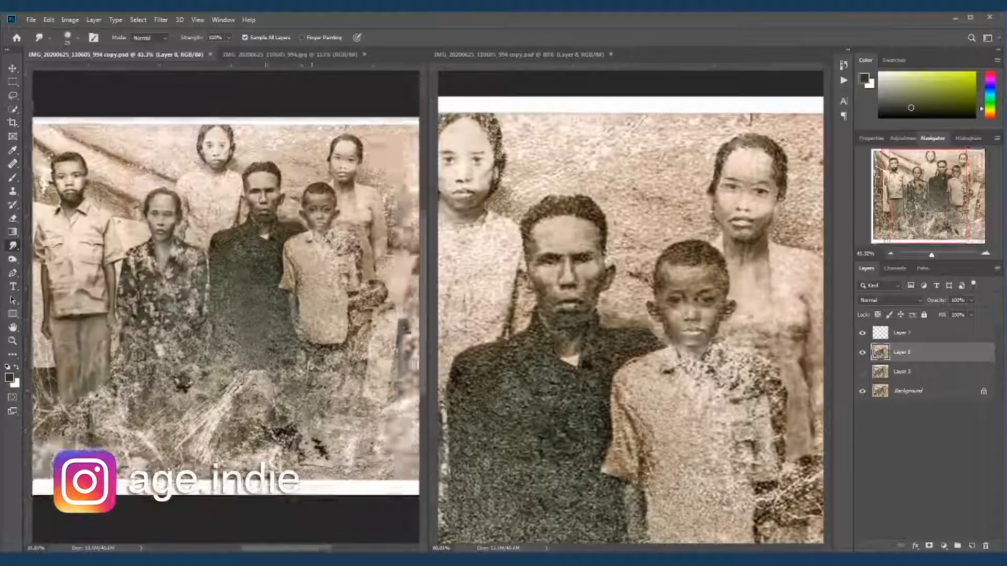
Copy the older boy's shirt to a new layer and move the copy over the small boy's body.
scroll(629, 309, down, 4)
key(l)
drag(472, 275, 485, 425)
key(ctrl+j)
key(ctrl+t)
mouse_move(522, 337)
mouse_down()
mouse_move(769, 391)
mouse_move(586, 349)
mouse_up()
drag(585, 341, 698, 344)
Scale and warp the copied shirt to fit the small boy's neck, shoulders and torso.
drag(779, 451, 775, 414)
click(471, 38)
drag(663, 287, 656, 286)
drag(734, 283, 747, 291)
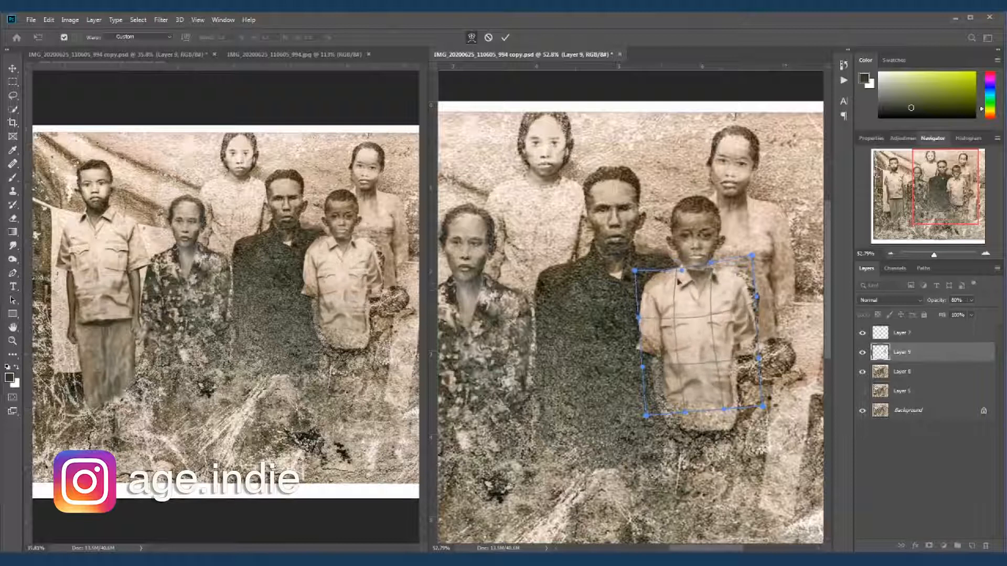
drag(730, 346, 735, 350)
key(Return)
Set the copied shirt layer's opacity to 87% and keep it as a separate layer.
click(972, 301)
mouse_move(972, 314)
mouse_down()
mouse_move(984, 318)
mouse_move(976, 318)
mouse_up()
scroll(701, 311, up, 6)
key(ctrl+e)
key(ctrl+z)
Add a layer mask to the copied shirt and brush away its excess around the small boy's neck and sleeve.
click(929, 546)
key(b)
click(78, 38)
drag(679, 241, 708, 243)
key(bracketleft)
key(bracketleft)
key(bracketleft)
drag(586, 276, 578, 357)
drag(579, 314, 603, 373)
Mask the remaining edges of the copied shirt at the shoulders and hem and merge it into the photo layer.
drag(595, 273, 619, 367)
drag(663, 231, 682, 251)
drag(721, 223, 738, 232)
drag(745, 325, 637, 298)
mouse_move(674, 225)
mouse_down()
mouse_move(695, 283)
mouse_move(698, 341)
mouse_up()
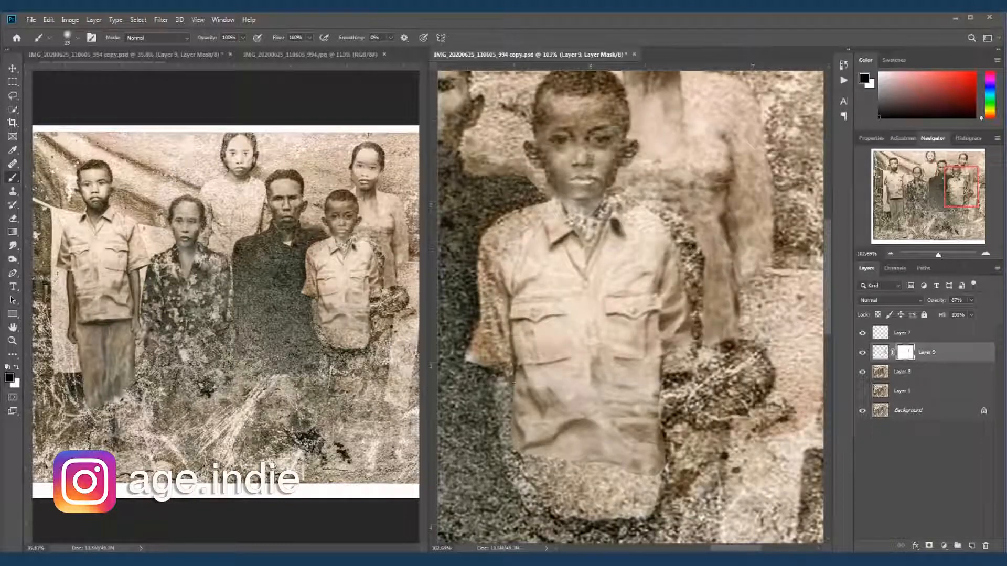
drag(517, 443, 592, 456)
key(ctrl+e)
Smudge the small boy's lower shirt, sleeve and arm and the grainy area beside him to blend the patch.
click(13, 245)
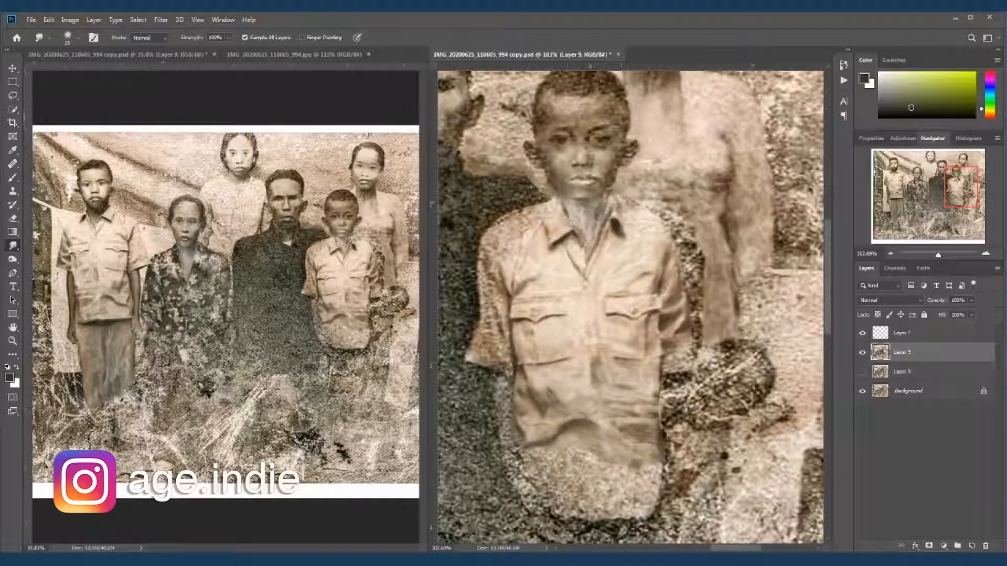
drag(683, 400, 721, 351)
mouse_move(721, 386)
mouse_down()
mouse_move(677, 426)
mouse_move(727, 455)
mouse_up()
drag(665, 462, 647, 492)
mouse_move(582, 438)
mouse_down()
mouse_move(543, 399)
mouse_move(634, 517)
mouse_up()
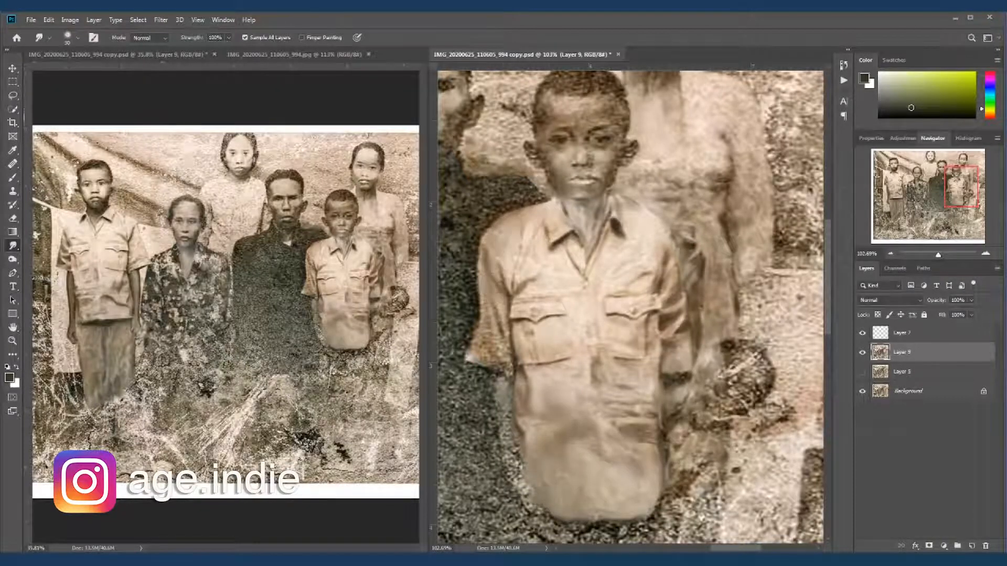
scroll(708, 348, down, 6)
scroll(588, 420, up, 3)
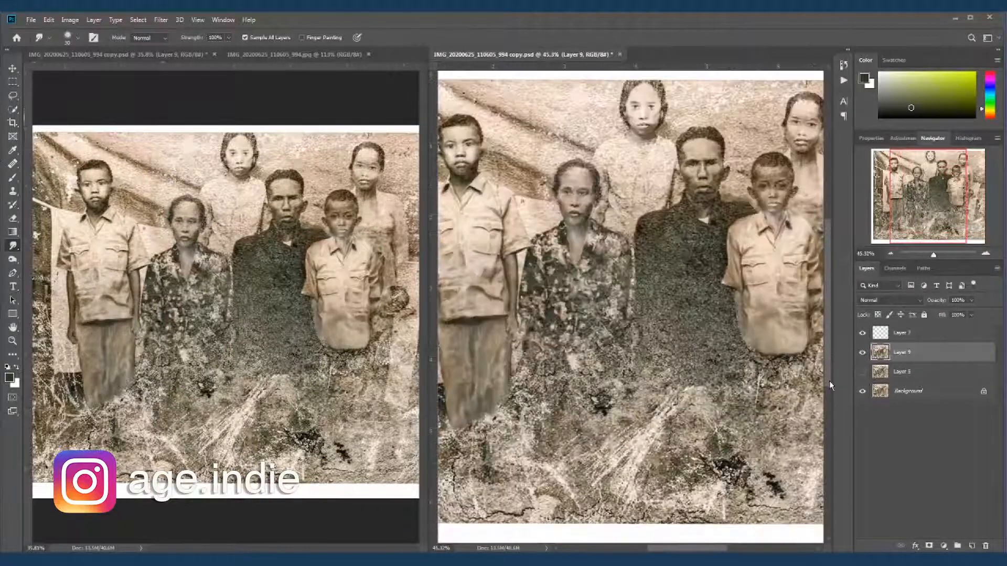
scroll(826, 367, up, 3)
scroll(676, 306, down, 3)
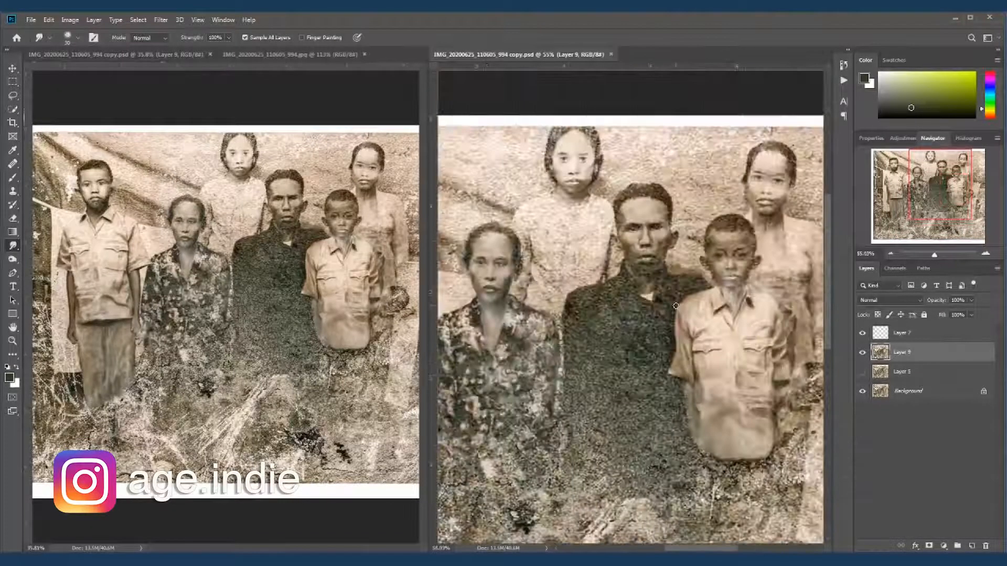
scroll(675, 306, up, 4)
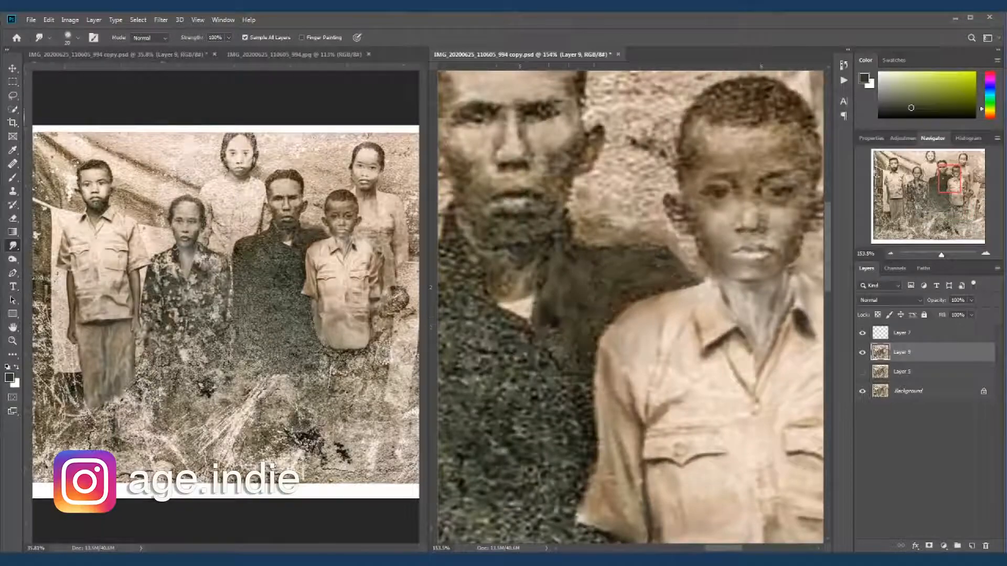
scroll(632, 307, down, 5)
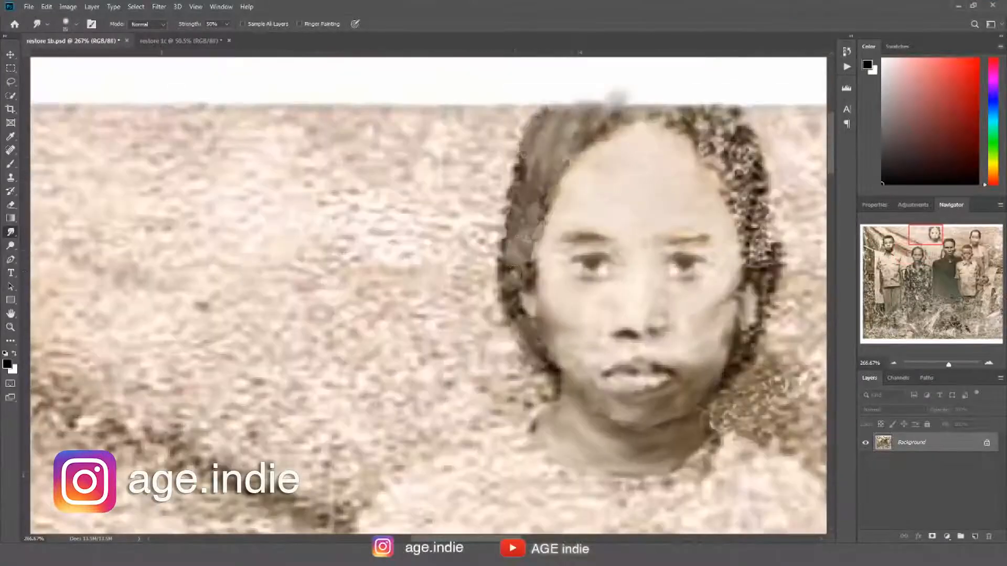
Smudge the centre back-row girl's hair, face and blouse to smooth the grain.
drag(661, 110, 760, 314)
drag(645, 362, 603, 200)
mouse_move(490, 262)
mouse_down()
mouse_move(514, 309)
mouse_move(616, 330)
mouse_move(655, 420)
mouse_up()
drag(346, 325, 323, 385)
drag(544, 463, 541, 252)
drag(351, 320, 362, 420)
drag(360, 200, 360, 281)
drag(404, 210, 446, 283)
mouse_move(503, 262)
mouse_down()
mouse_move(462, 331)
mouse_move(508, 379)
mouse_up()
mouse_move(524, 390)
mouse_down()
mouse_move(562, 410)
mouse_move(602, 262)
mouse_up()
Smudge the grainy clothing of the front-row figures, including the man's dark jacket, with broad strokes.
scroll(562, 409, down, 3)
scroll(472, 294, up, 1)
mouse_move(506, 268)
mouse_down()
mouse_move(509, 310)
mouse_move(479, 351)
mouse_up()
drag(480, 367, 508, 230)
drag(543, 323, 474, 463)
drag(726, 188, 563, 201)
drag(776, 252, 169, 247)
drag(343, 339, 365, 369)
mouse_move(383, 139)
mouse_down()
mouse_move(445, 121)
mouse_move(528, 178)
mouse_up()
Reduce the Smudge brush and soften the small boy's hair and face.
key(bracketleft)
key(bracketleft)
drag(472, 341, 456, 362)
drag(551, 278, 544, 298)
drag(525, 263, 438, 284)
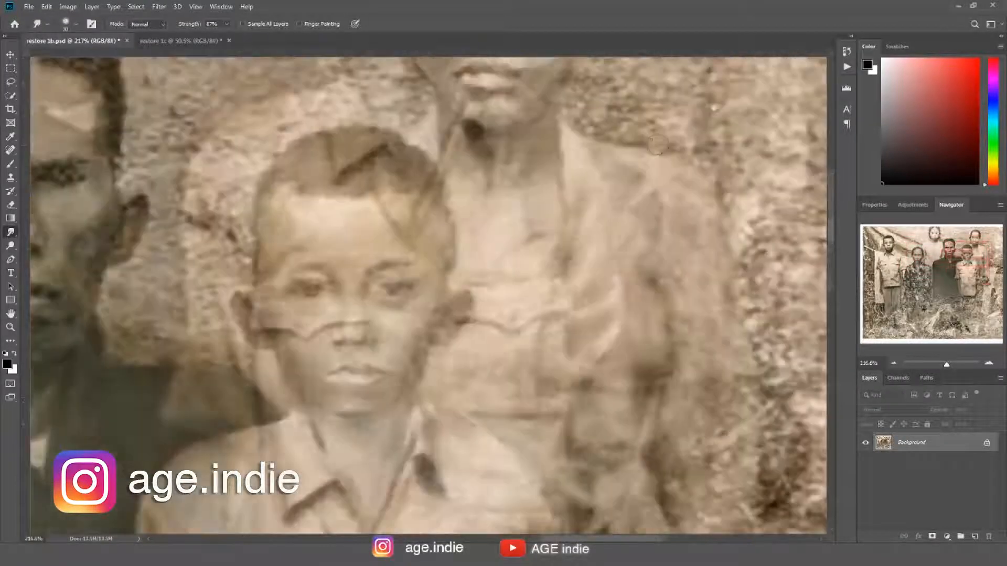
Smudge the back-row woman's chest, shoulder and arm beside the small boy, enlarging the brush for the broad areas.
drag(472, 498, 450, 87)
drag(472, 283, 398, 302)
drag(524, 420, 536, 218)
key(bracketright)
key(bracketright)
key(bracketright)
drag(677, 173, 700, 272)
drag(656, 378, 650, 509)
drag(735, 231, 750, 309)
drag(622, 152, 646, 221)
drag(524, 210, 481, 433)
drag(587, 215, 766, 215)
drag(734, 241, 722, 346)
Smudge the back-row woman's neck, face and forehead with a smaller brush.
drag(472, 367, 559, 276)
key(bracketleft)
key(bracketleft)
drag(472, 446, 485, 270)
drag(485, 270, 486, 443)
drag(530, 94, 544, 517)
drag(529, 94, 545, 518)
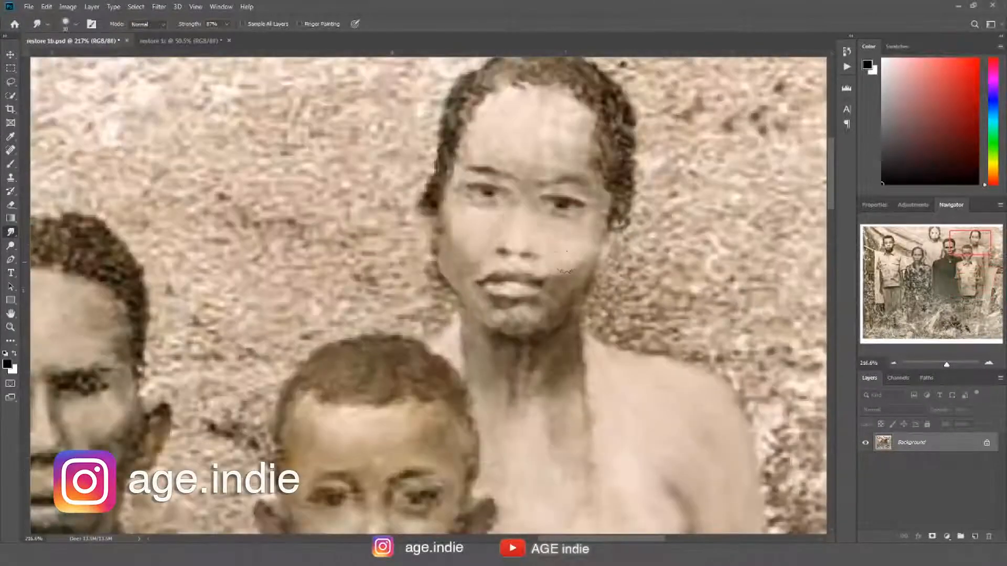
drag(558, 136, 572, 162)
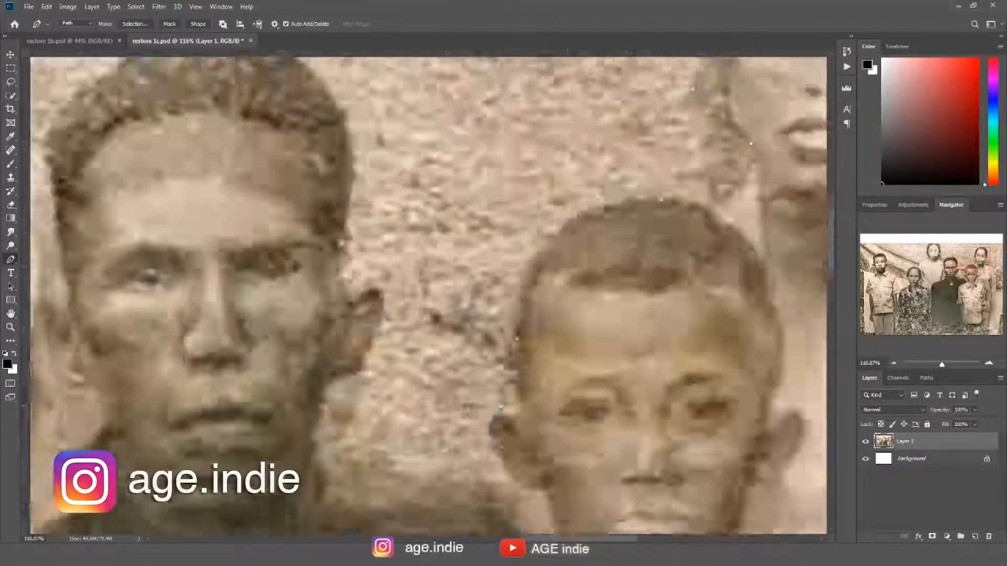
Trace a Pen path from the small boy's head along the jacket shoulder, around the man's head and the centre girl.
click(501, 408)
click(487, 355)
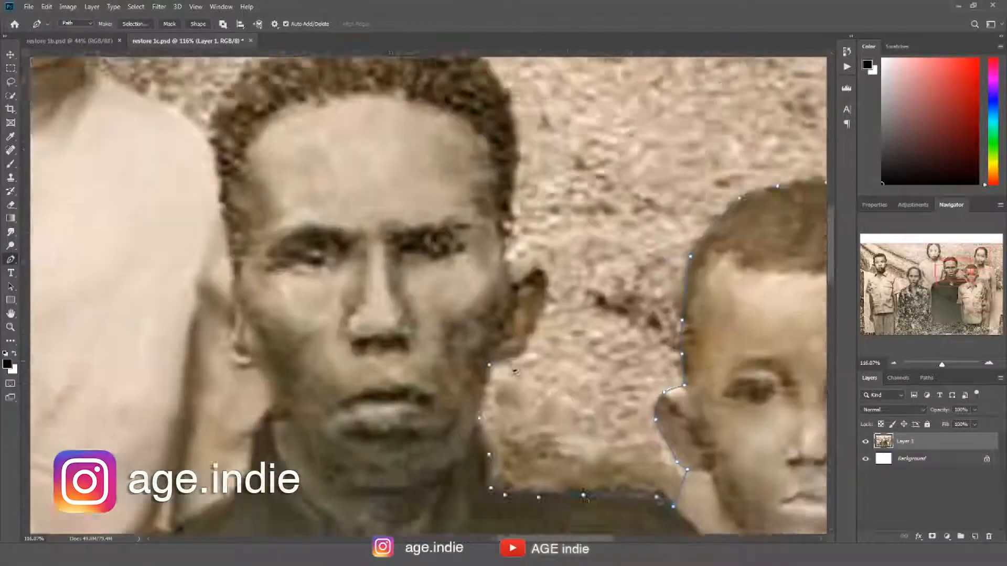
click(533, 292)
click(540, 261)
click(712, 145)
click(578, 149)
click(486, 147)
click(454, 145)
click(517, 304)
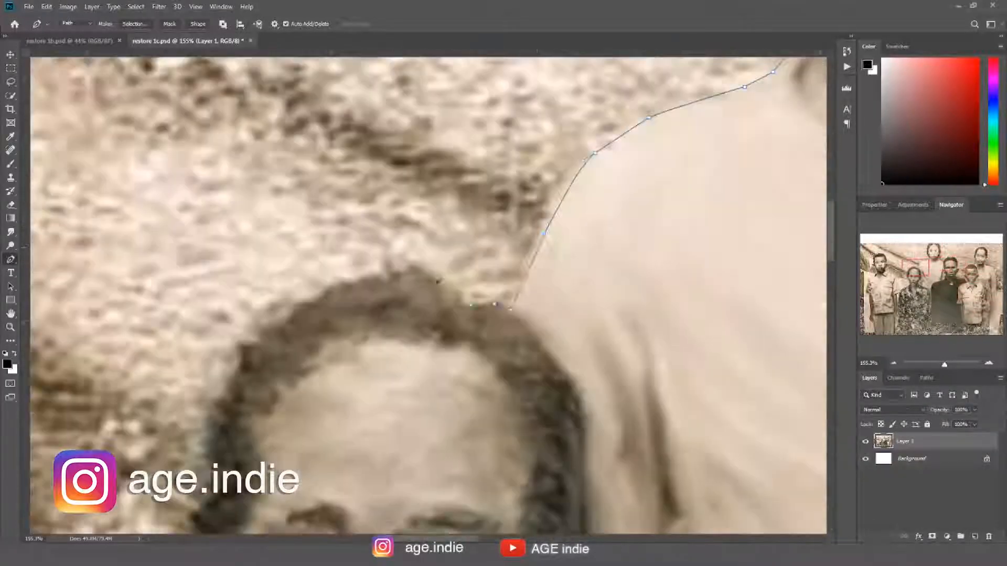
Extend the Pen path around the seated woman's head and up along the older boy's ear and hair.
click(499, 227)
click(517, 299)
click(540, 355)
click(523, 447)
click(574, 351)
click(602, 283)
click(563, 196)
click(602, 258)
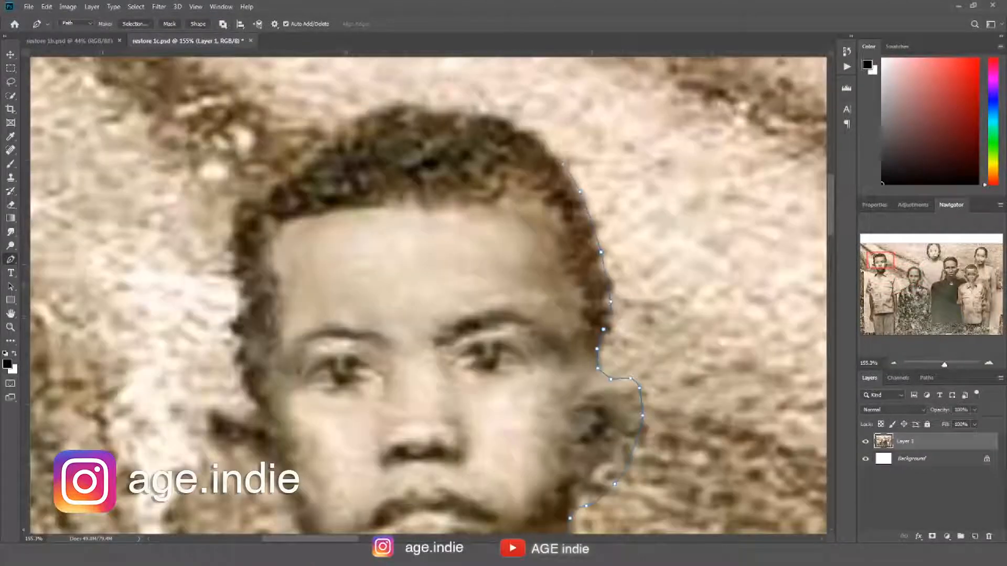
Continue the Pen path over the older boy's head and down his shoulder and arm to complete the group outline.
click(455, 265)
click(407, 294)
click(461, 142)
click(448, 252)
click(435, 305)
click(468, 367)
click(494, 392)
key(ctrl+0)
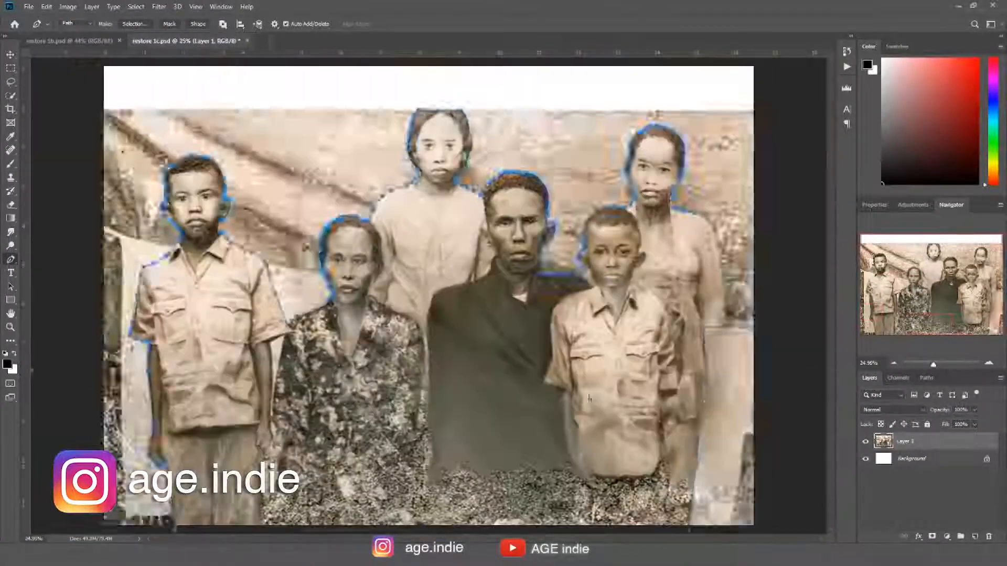
Convert the path to a selection and add a layer mask that isolates the group from the backdrop.
key(ctrl+Return)
click(932, 536)
key(v)
click(907, 459)
Use Liquify to push the centre girl's cut-off hair upward into a rounded head top.
key(ctrl+shift+x)
ctrl+click(440, 169)
key(bracketleft)
key(bracketleft)
key(bracketleft)
drag(246, 231, 247, 210)
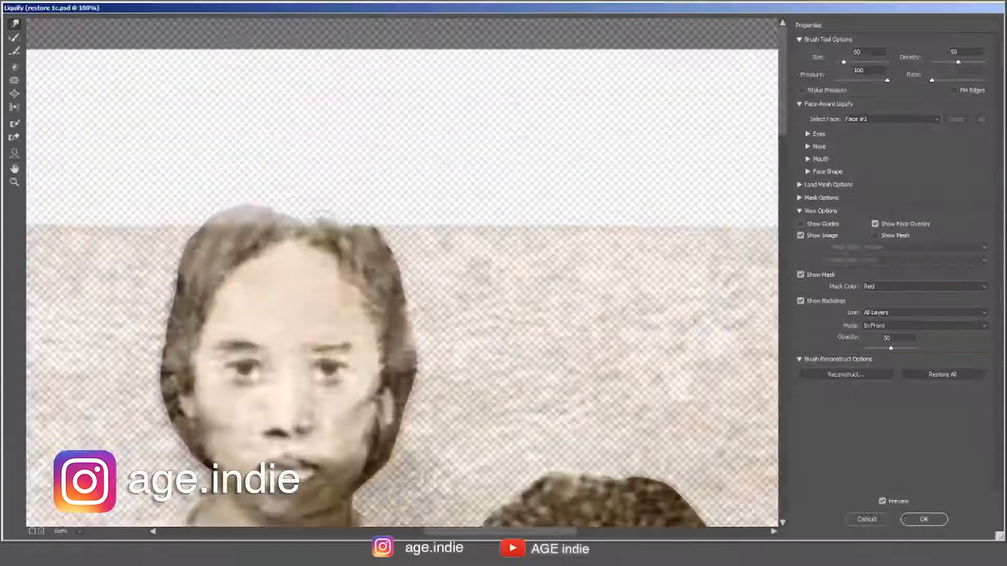
click(924, 519)
Hide the bg layer and lock the transparent pixels of the subject layer for smudging.
click(866, 459)
click(10, 232)
scroll(604, 367, up, 5)
click(881, 425)
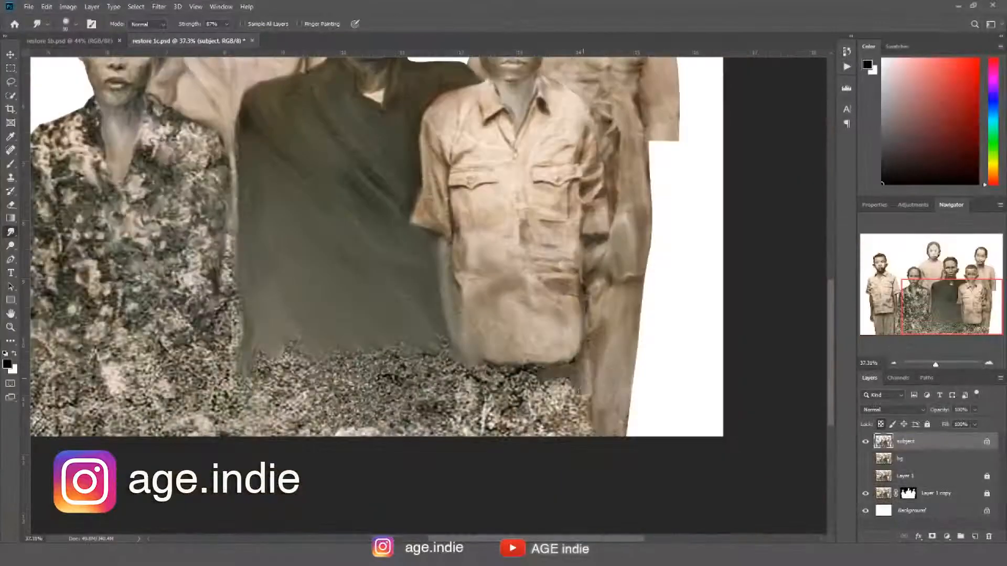
Smudge the grainy noise along the bottom of the man's robe and over the lower part of the seated woman's patterned dress.
drag(545, 457, 750, 425)
drag(587, 315, 603, 388)
scroll(472, 294, up, 6)
key(bracketleft)
key(bracketleft)
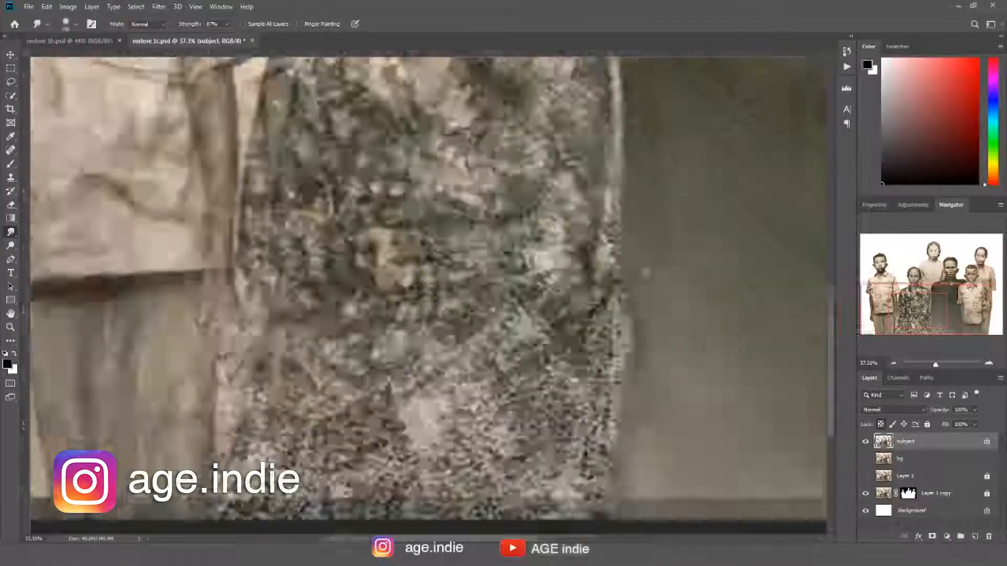
drag(645, 273, 637, 362)
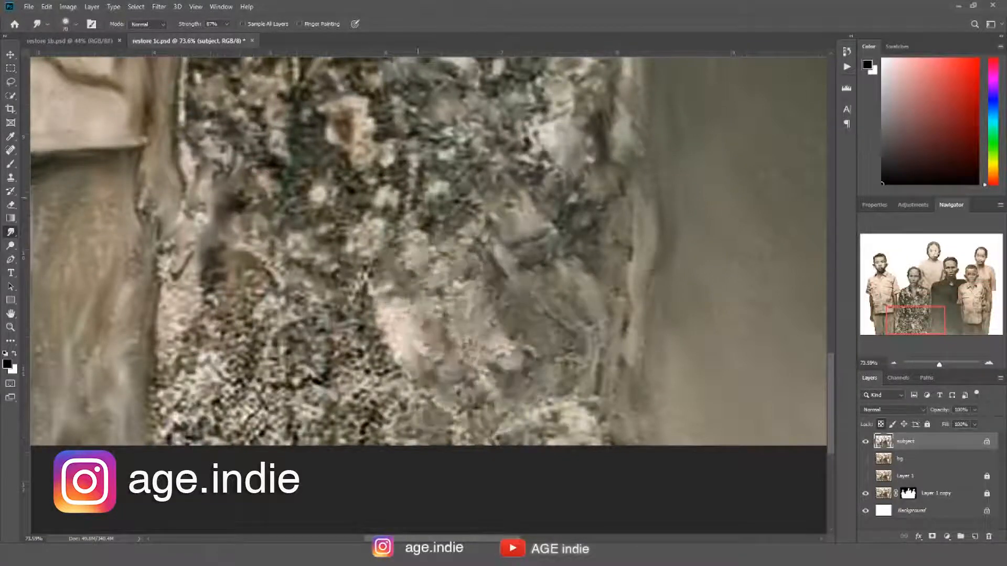
drag(418, 197, 630, 279)
drag(387, 407, 404, 514)
drag(472, 462, 619, 509)
Outline the backdrop gap between the older boy's arm and the seated woman with the Pen tool and delete it from the subject layer.
drag(472, 210, 496, 427)
key(p)
click(456, 183)
click(411, 201)
drag(413, 396, 412, 405)
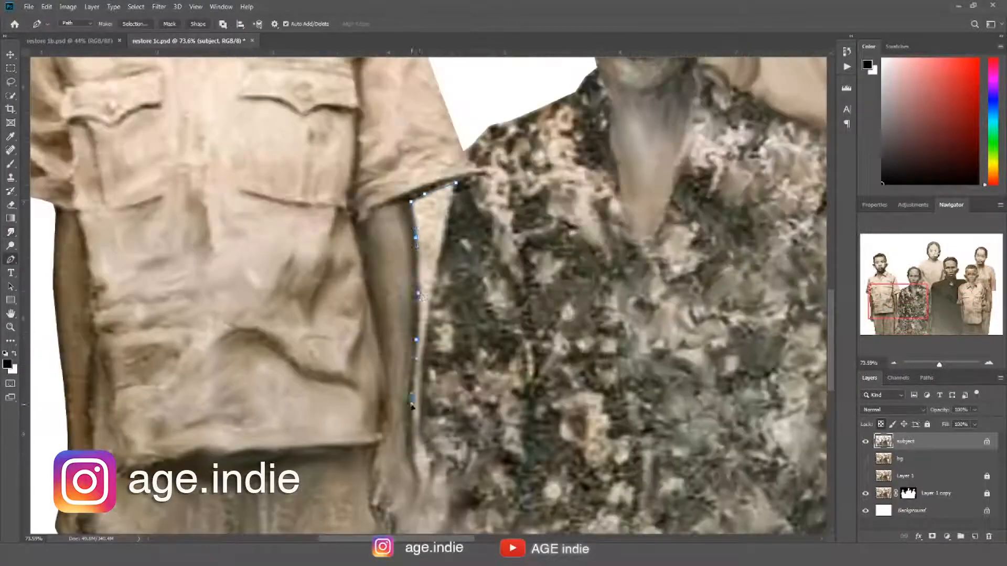
drag(388, 446, 500, 200)
click(570, 502)
key(ctrl+Return)
key(Delete)
Copy a face patch to a new layer over the centre girl's face, set it to Multiply and add a layer mask.
click(345, 236)
click(369, 360)
key(ctrl+j)
mouse_move(525, 315)
mouse_down()
mouse_move(611, 306)
mouse_move(528, 315)
mouse_up()
click(893, 410)
click(874, 303)
click(932, 536)
Paint the patch's layer mask with black around the centre girl's hair, eyes and mouth to blend in the face.
key(b)
click(76, 24)
key(x)
drag(592, 157, 593, 352)
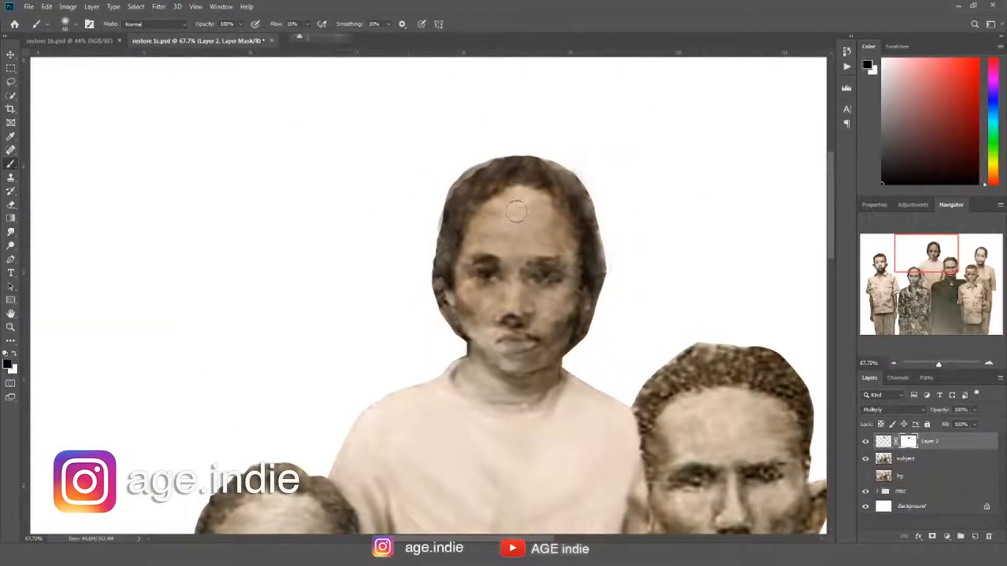
key(bracketright)
key(bracketright)
key(bracketright)
key(bracketright)
drag(485, 273, 512, 322)
drag(548, 273, 500, 330)
drag(546, 273, 553, 323)
Raise the lightness of the centre girl's face patch to +20 with Hue/Saturation.
click(883, 442)
key(ctrl+u)
drag(647, 428, 658, 428)
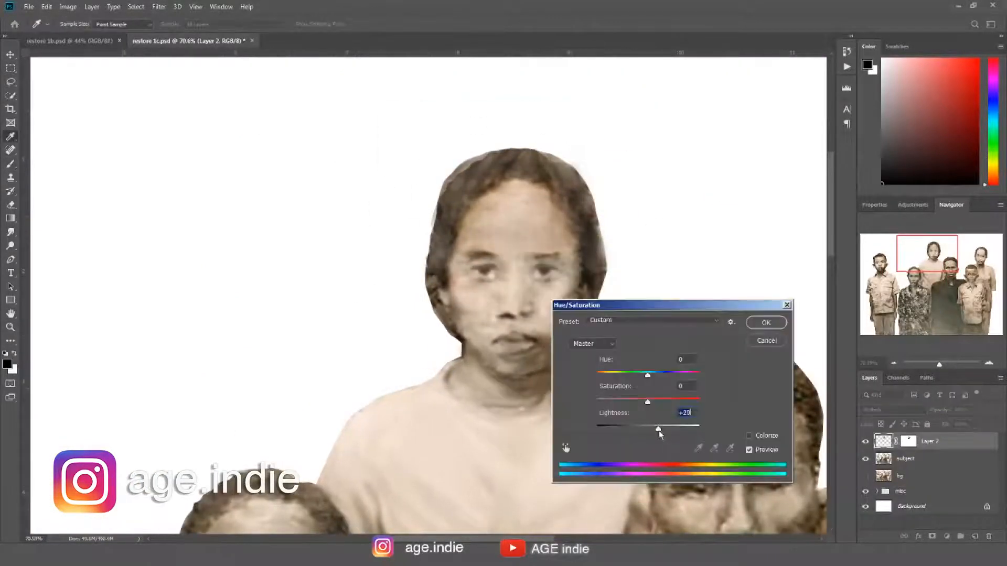
click(764, 321)
Duplicate the face patch layer, place it over the right-hand woman's face and paint its mask to blend it in.
key(ctrl+j)
click(913, 443)
mouse_move(310, 131)
mouse_down()
mouse_move(699, 176)
mouse_move(724, 276)
mouse_up()
key(shift+0)
drag(584, 184, 593, 139)
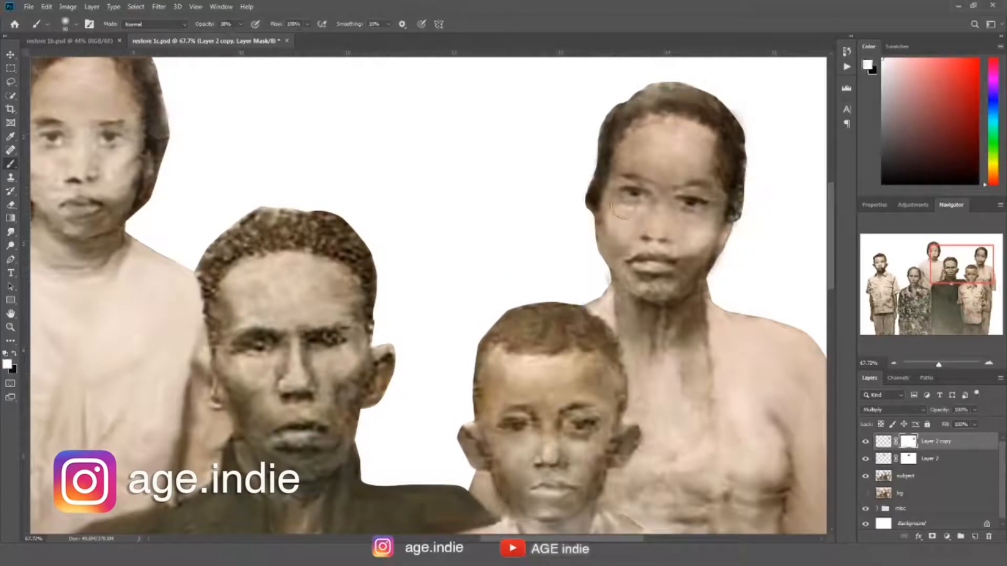
Lasso the older boy's head on the subject layer, copy it to a new layer and fit it semi-transparently over the younger boy's face.
key(l)
mouse_move(236, 67)
mouse_down()
mouse_move(220, 310)
mouse_move(236, 68)
mouse_up()
click(905, 476)
key(ctrl+j)
key(ctrl+t)
drag(272, 209, 571, 283)
drag(940, 411, 917, 411)
key(Return)
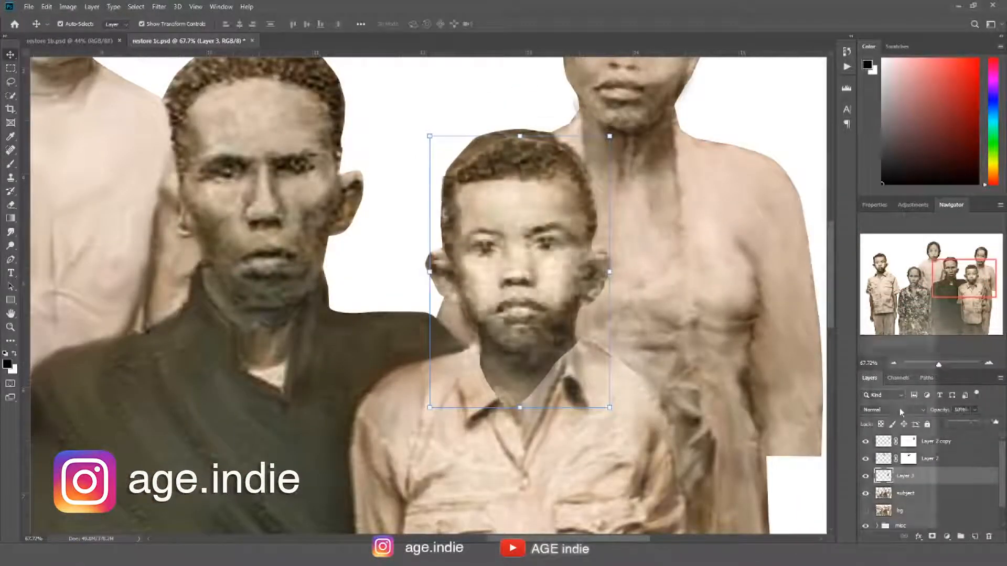
Set the younger boy's face patch to Multiply and lighten it with Hue/Saturation.
click(899, 410)
click(875, 310)
key(ctrl+u)
drag(699, 481, 728, 481)
click(820, 378)
Mask the younger boy's face patch to blend its edges and lasso around his head on the patch layer.
click(932, 536)
key(b)
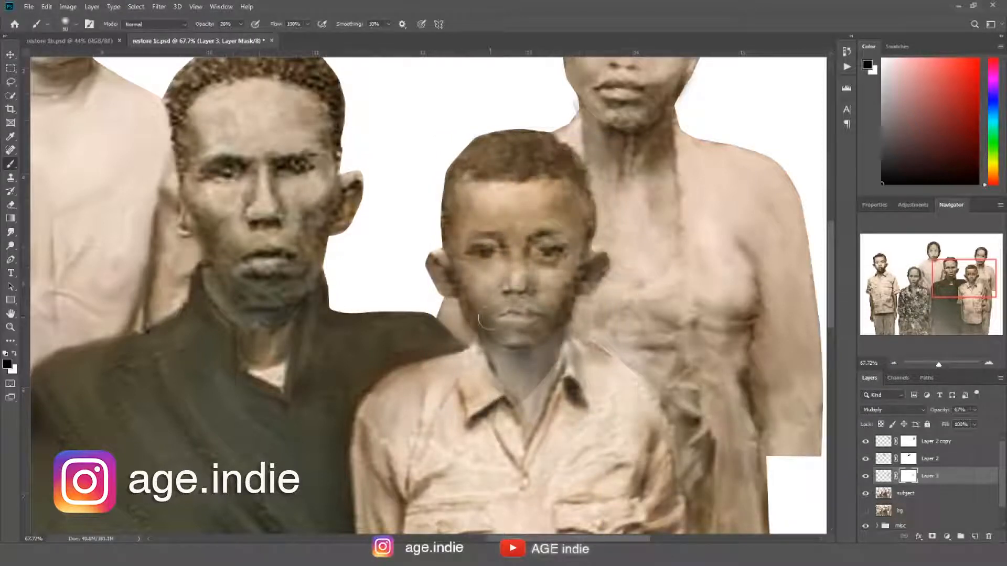
key(l)
click(883, 477)
drag(510, 112, 440, 296)
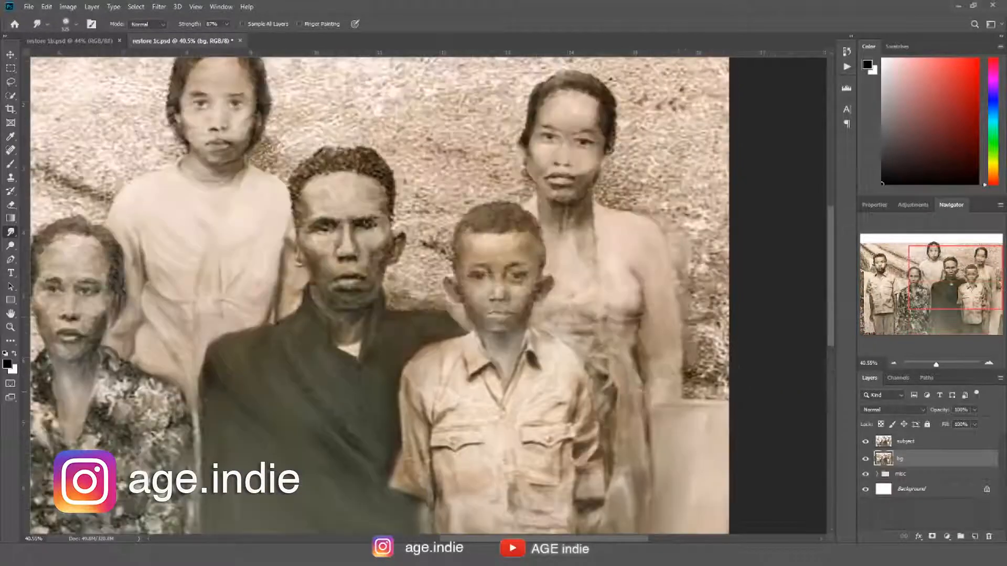
Smudge the grainy backdrop on the bg layer smooth around the right-hand woman.
mouse_move(708, 394)
mouse_down()
mouse_move(671, 220)
mouse_move(723, 126)
mouse_up()
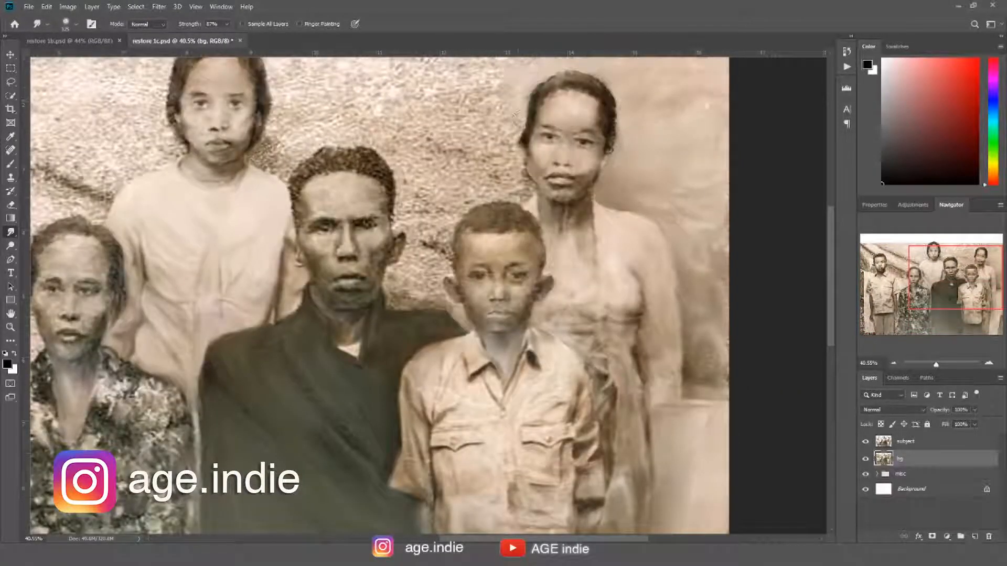
mouse_move(515, 112)
mouse_down()
mouse_move(478, 131)
mouse_move(437, 261)
mouse_up()
drag(430, 187, 547, 269)
Enlarge the Smudge brush and smooth the rest of the bg layer's grainy backdrop into soft cloth folds behind the group.
key(bracketright)
key(bracketright)
key(bracketright)
mouse_move(464, 230)
mouse_down()
mouse_move(378, 129)
mouse_move(682, 139)
mouse_move(808, 110)
mouse_up()
mouse_move(238, 152)
mouse_down()
mouse_move(531, 146)
mouse_move(513, 229)
mouse_move(419, 263)
mouse_up()
mouse_move(451, 293)
mouse_down()
mouse_move(173, 181)
mouse_move(336, 267)
mouse_up()
mouse_move(262, 305)
mouse_down()
mouse_move(378, 336)
mouse_move(499, 236)
mouse_up()
drag(409, 262, 525, 314)
drag(273, 210, 428, 233)
drag(378, 178, 420, 283)
drag(351, 226, 436, 315)
drag(399, 419, 398, 211)
drag(378, 273, 388, 451)
key(ctrl+minus)
key(ctrl+minus)
key(ctrl+minus)
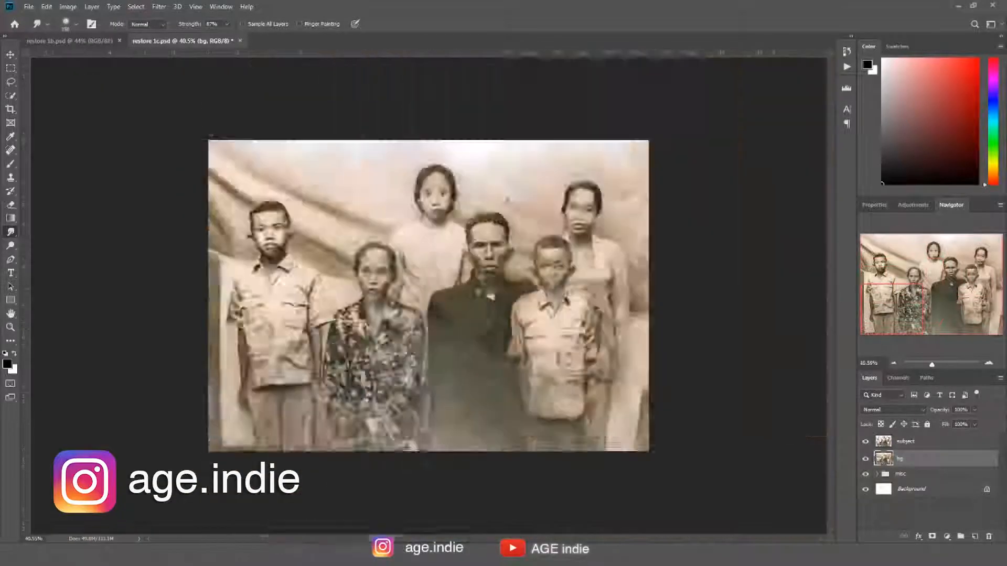
Save the document, duplicate the bg layer as "bg dark" and lower its lightness with Hue/Saturation.
key(ctrl+0)
key(ctrl+s)
right_click(905, 459)
click(803, 384)
text(bg dark)
key(Return)
key(ctrl+u)
drag(699, 485, 688, 485)
key(Return)
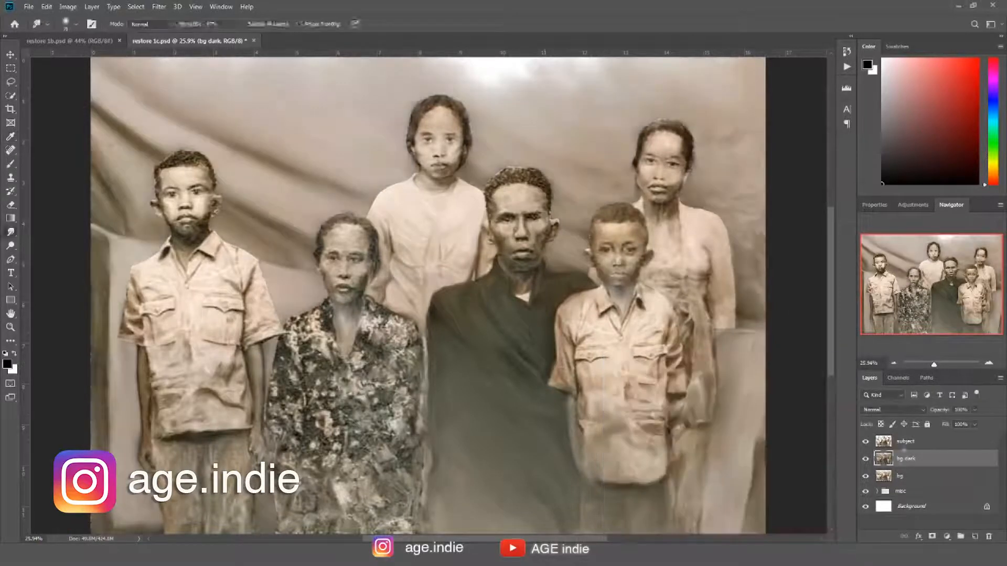
Add a layer mask to the bg dark layer and paint out the darkening behind the group.
click(932, 537)
key(b)
drag(556, 157, 522, 224)
Step through the blend modes for the texture layer and apply one that blends it into the backdrop.
click(891, 409)
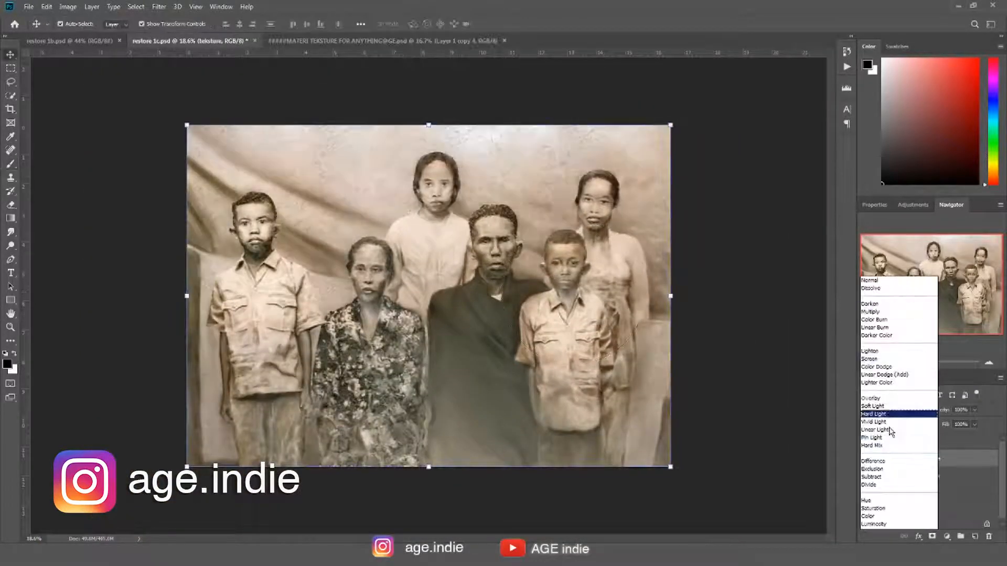
key(Up)
key(Up)
key(Up)
key(Up)
key(Up)
key(Up)
key(Up)
key(Up)
key(Up)
key(Up)
key(Return)
Duplicate the subject layer as "curves" and deepen its tones with a multi-point Curves adjustment.
click(904, 441)
click(92, 7)
click(142, 48)
text(curves)
key(Return)
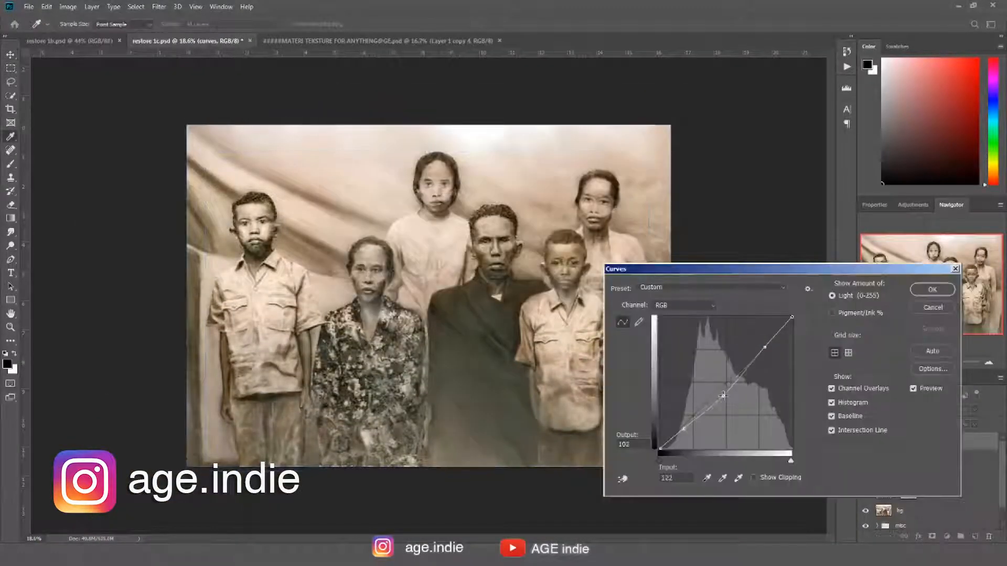
drag(762, 339, 765, 348)
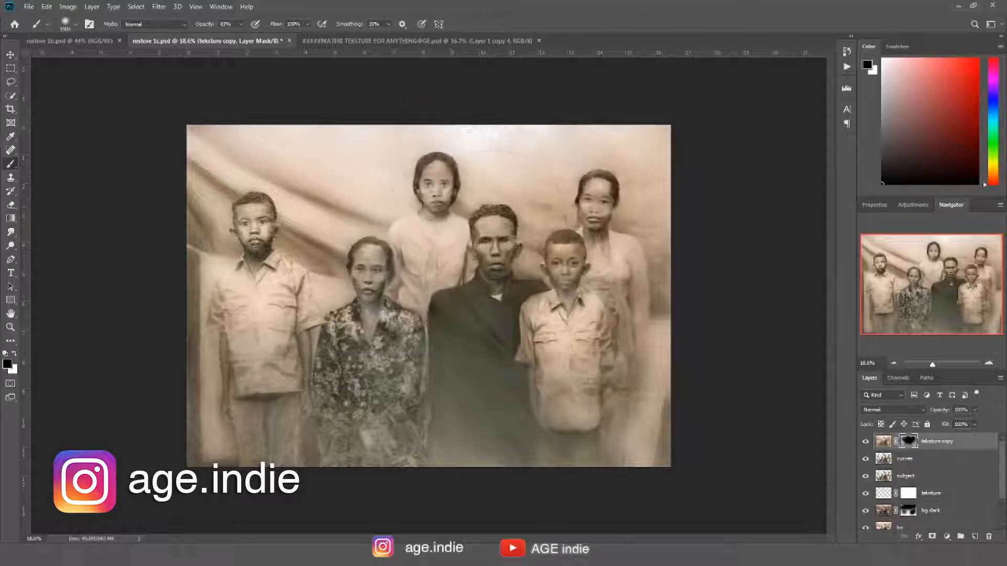
Paint the texture copy layer's mask along the bottom of the photo to fade the group's lower edge.
scroll(428, 296, down, 2)
key(x)
drag(234, 438, 724, 446)
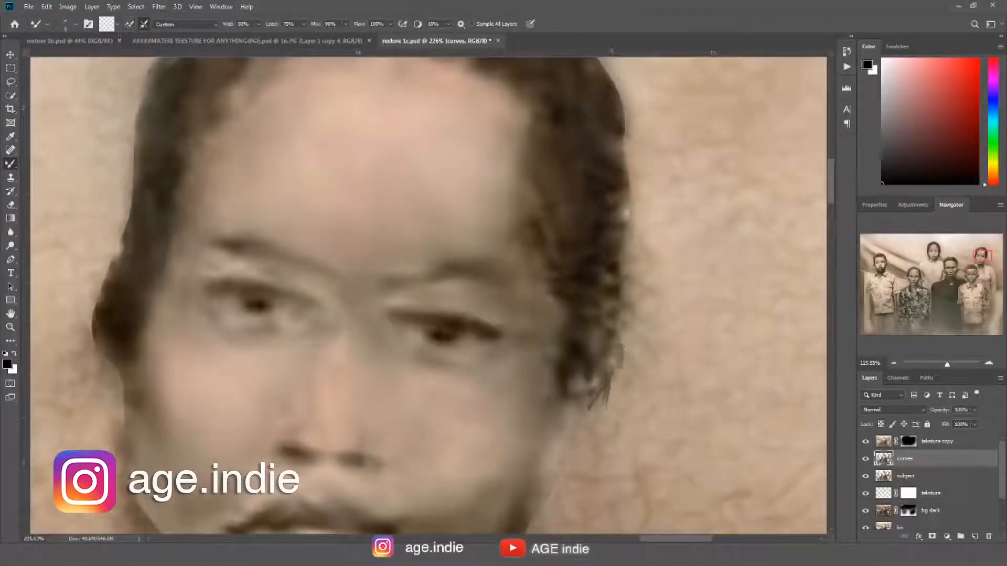
Pull fine hair strands outward along the side and top of the right-hand woman's head with the Mixer Brush.
drag(626, 200, 624, 341)
drag(624, 210, 626, 331)
drag(611, 171, 632, 231)
mouse_move(585, 144)
mouse_down()
mouse_move(680, 221)
mouse_move(703, 311)
mouse_up()
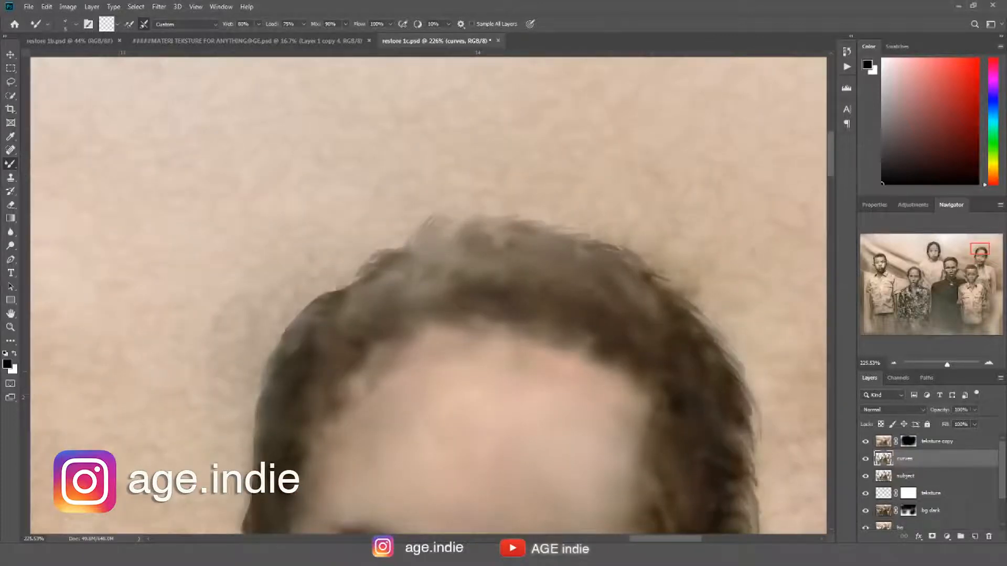
drag(349, 285, 276, 347)
drag(420, 367, 509, 236)
Feather the outline of the younger boy's hair into the backdrop with short Mixer Brush strokes.
scroll(582, 346, down, 4)
scroll(582, 347, up, 4)
drag(559, 341, 605, 194)
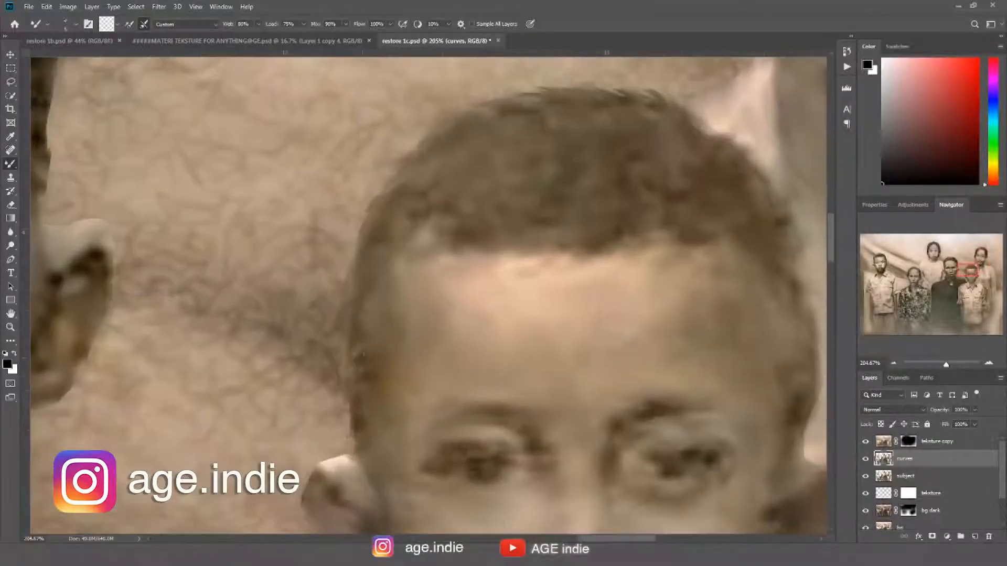
drag(286, 226, 634, 325)
drag(420, 210, 475, 333)
Brush fine strands along the hair outlines of the central man and the girl standing behind him.
drag(425, 131, 493, 253)
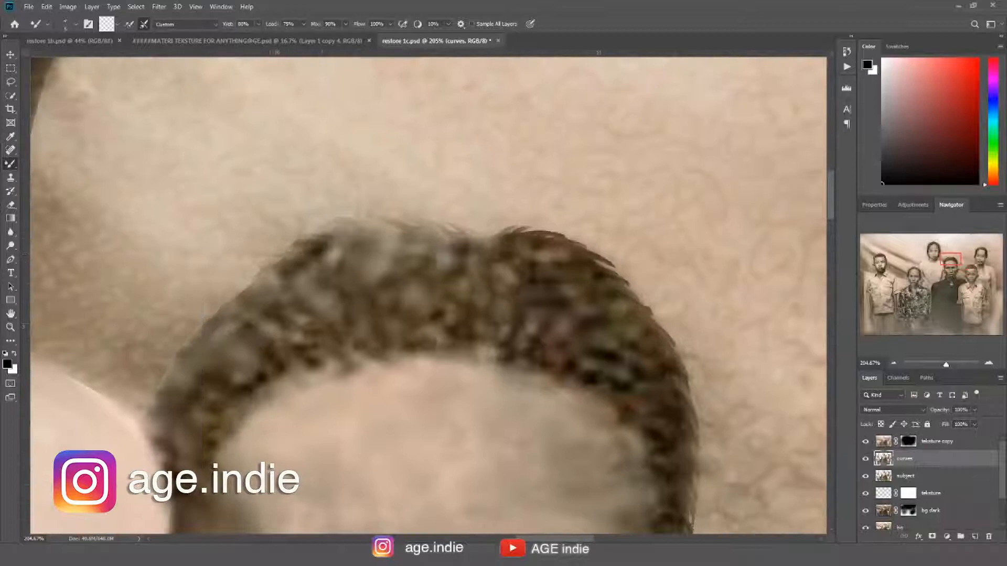
drag(161, 419, 142, 453)
mouse_move(152, 446)
mouse_down()
mouse_move(210, 265)
mouse_move(647, 488)
mouse_up()
drag(435, 110, 430, 515)
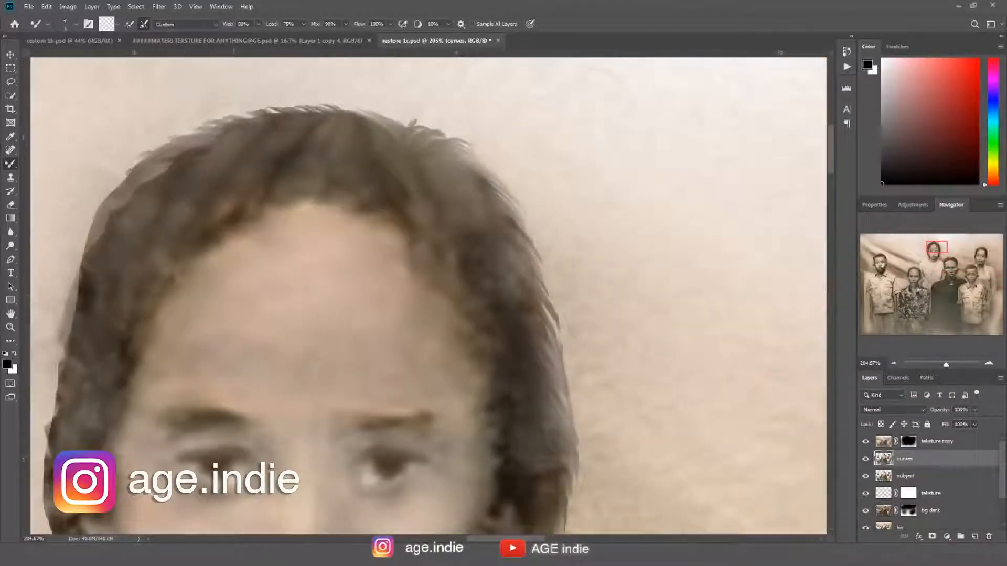
drag(234, 335, 329, 213)
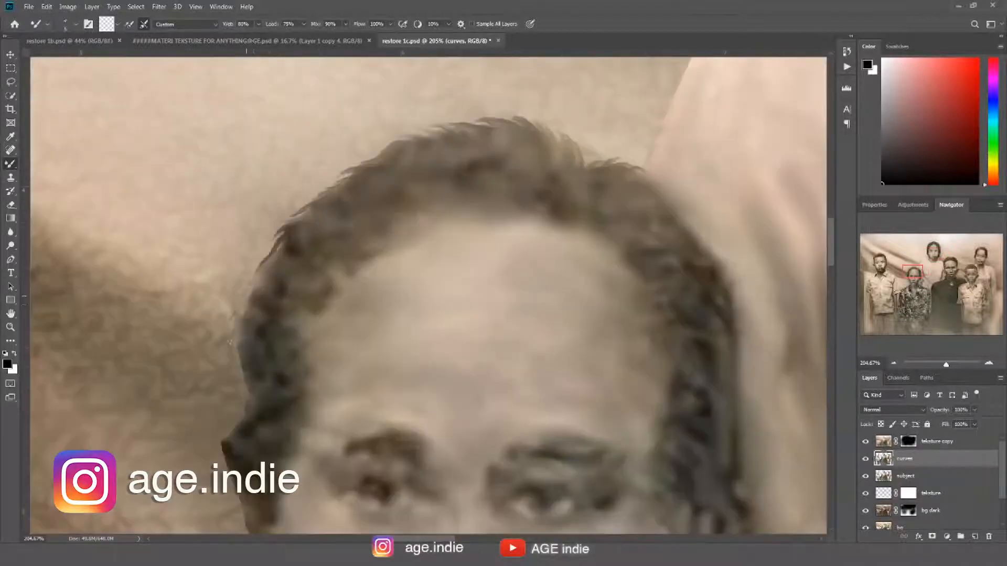
Feather the hair outlines of the seated woman and the older boy with Mixer Brush strands.
drag(229, 342, 258, 186)
drag(210, 158, 649, 412)
drag(210, 157, 649, 413)
drag(294, 173, 447, 354)
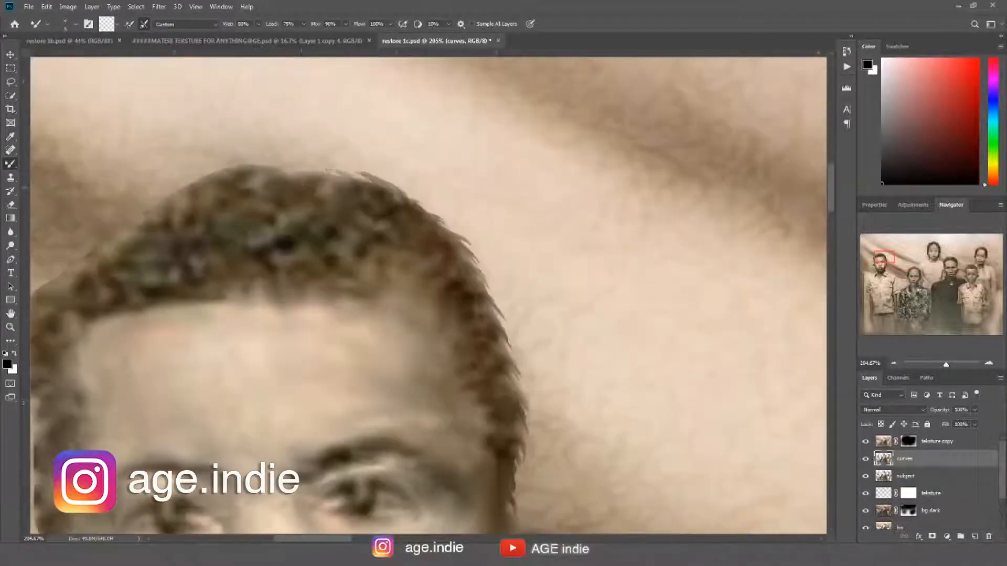